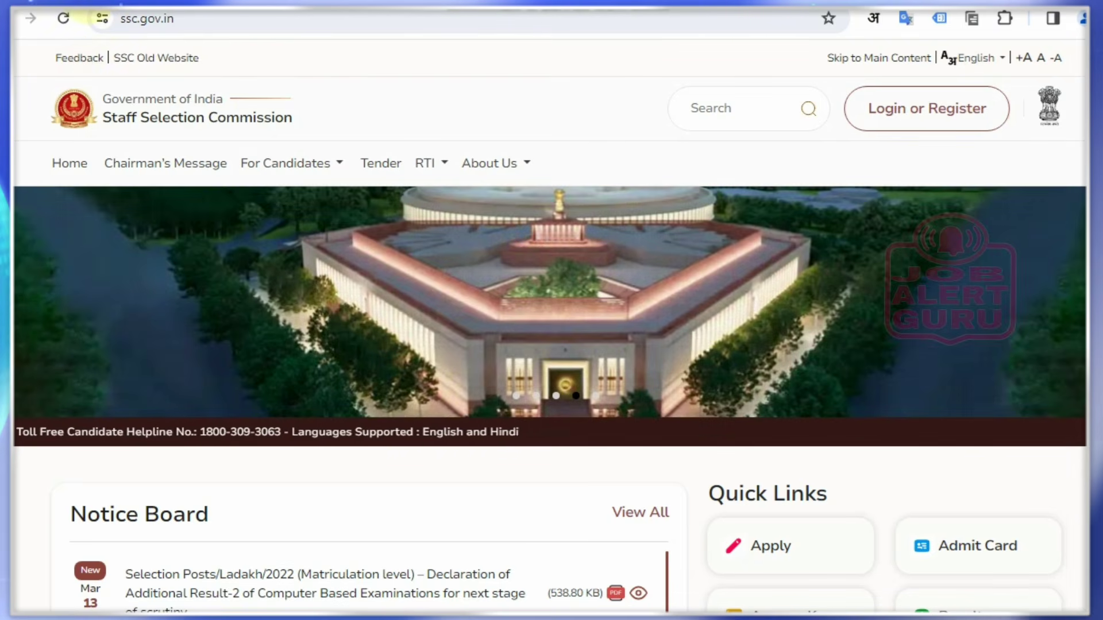
Box the ssc.gov.in address, the old ssc.nic.in address and the login/register area, then clear the boxes
drag(88, 7, 188, 40)
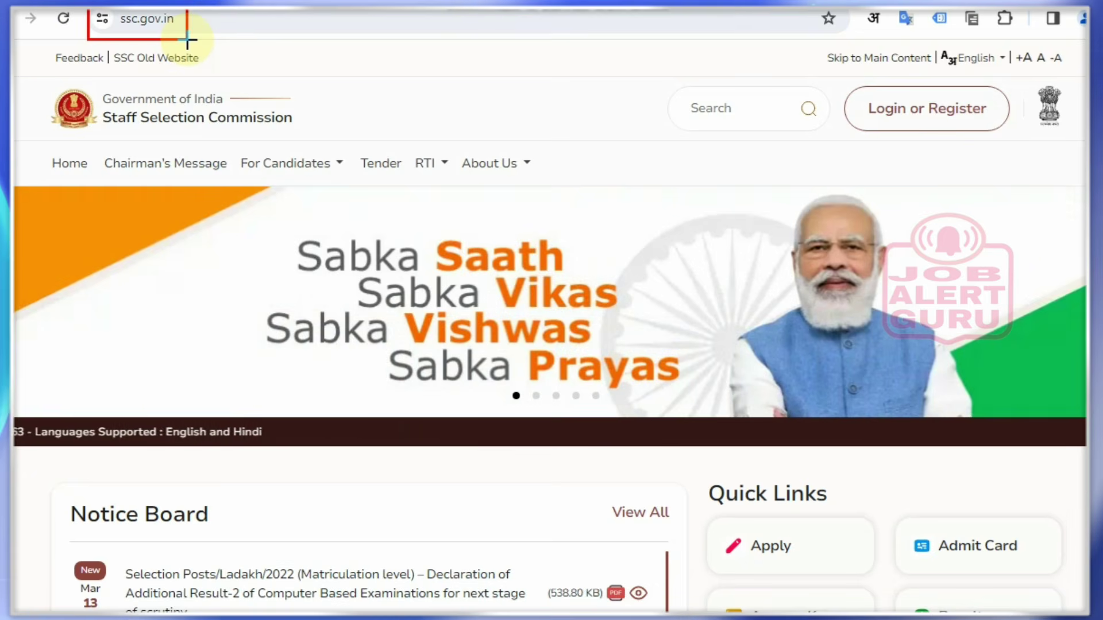
key(ctrl+z)
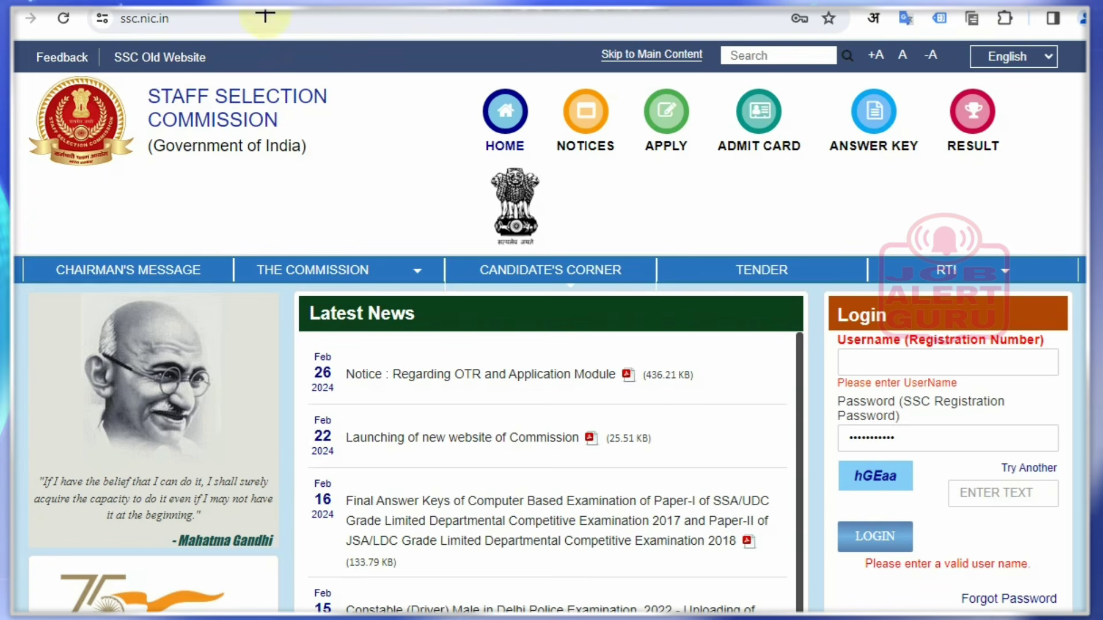
drag(88, 11, 172, 43)
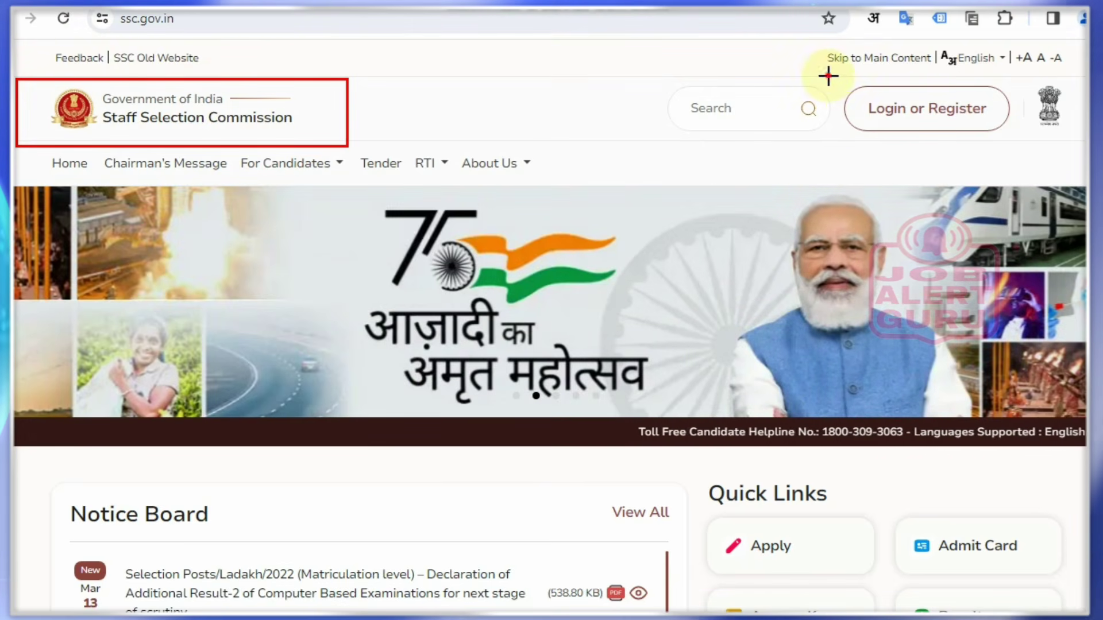
drag(829, 75, 1015, 148)
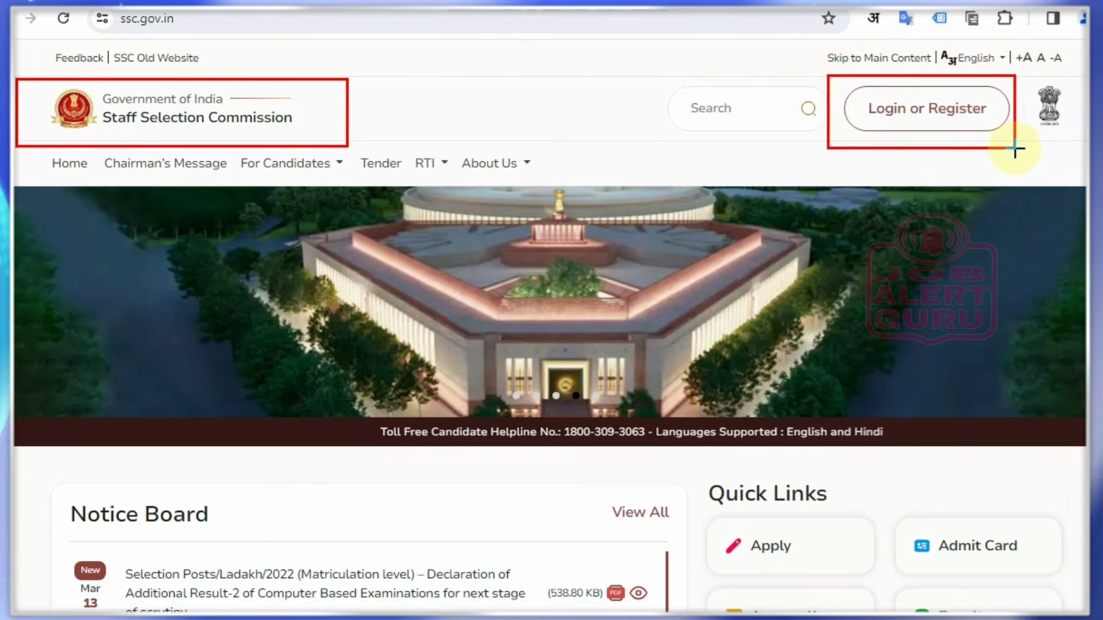
key(ctrl+z)
key(ctrl+z)
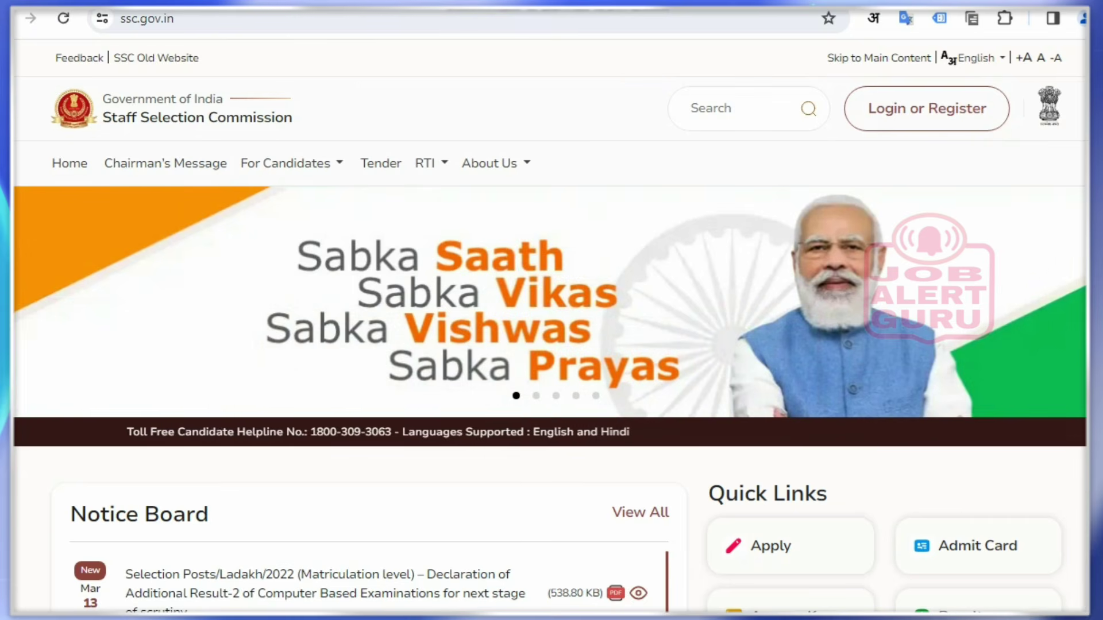
Scroll to Quick Links, box Apply, Admit Card, Answer Key and Result, then clear them
scroll(1047, 184, down, 5)
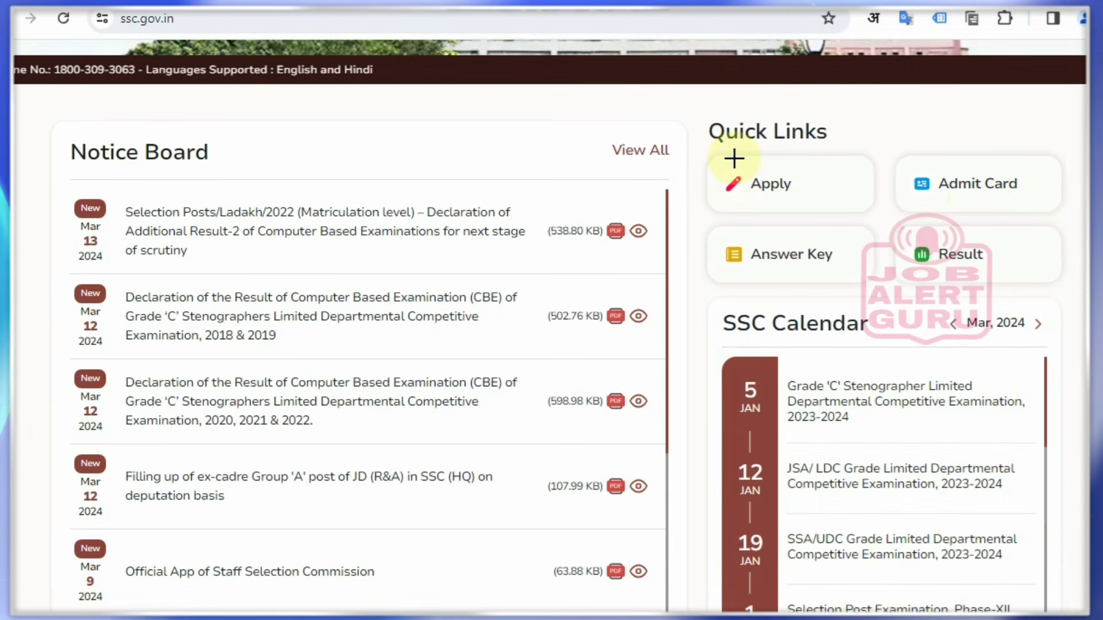
mouse_move(701, 153)
mouse_down()
mouse_move(736, 178)
mouse_move(863, 211)
mouse_up()
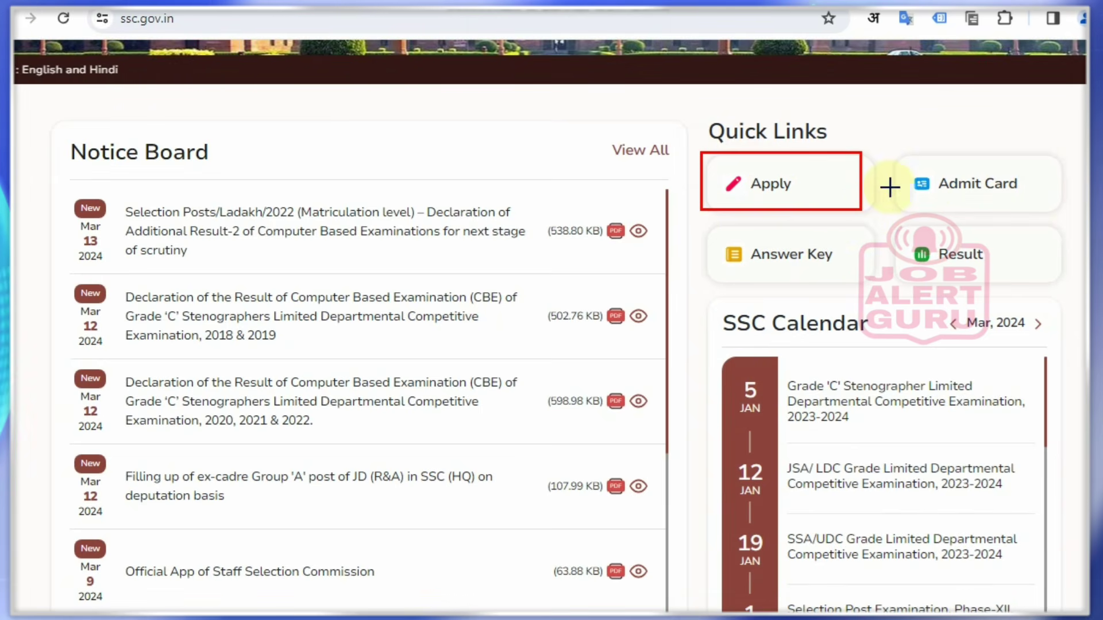
mouse_move(895, 152)
mouse_down()
mouse_move(924, 205)
mouse_move(1027, 207)
mouse_up()
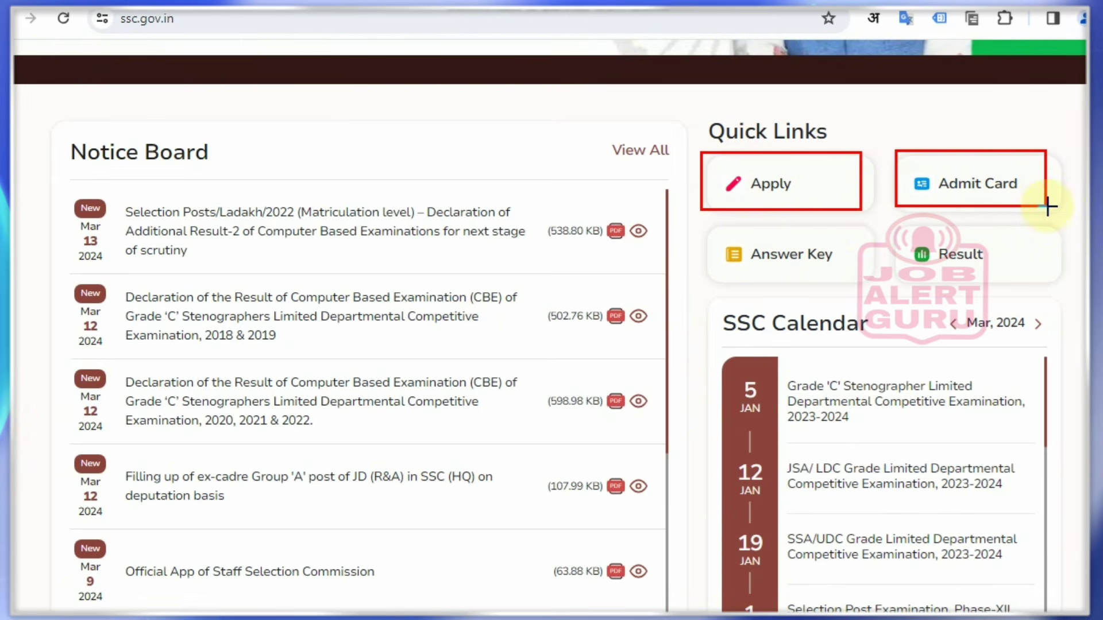
mouse_move(701, 222)
mouse_down()
mouse_move(804, 278)
mouse_move(867, 277)
mouse_up()
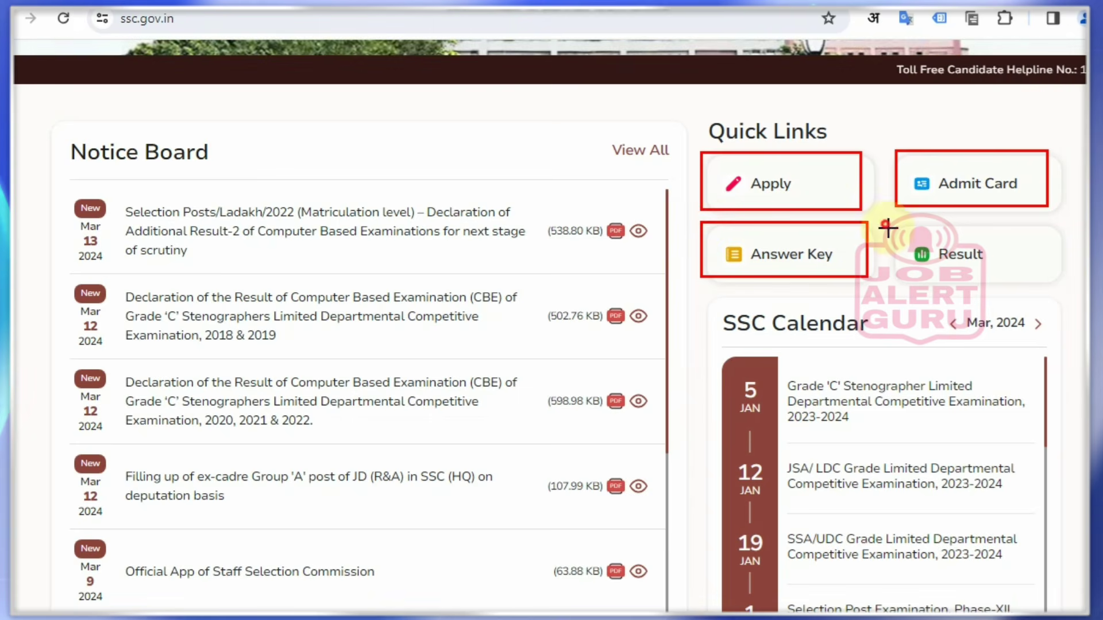
drag(885, 224, 1062, 283)
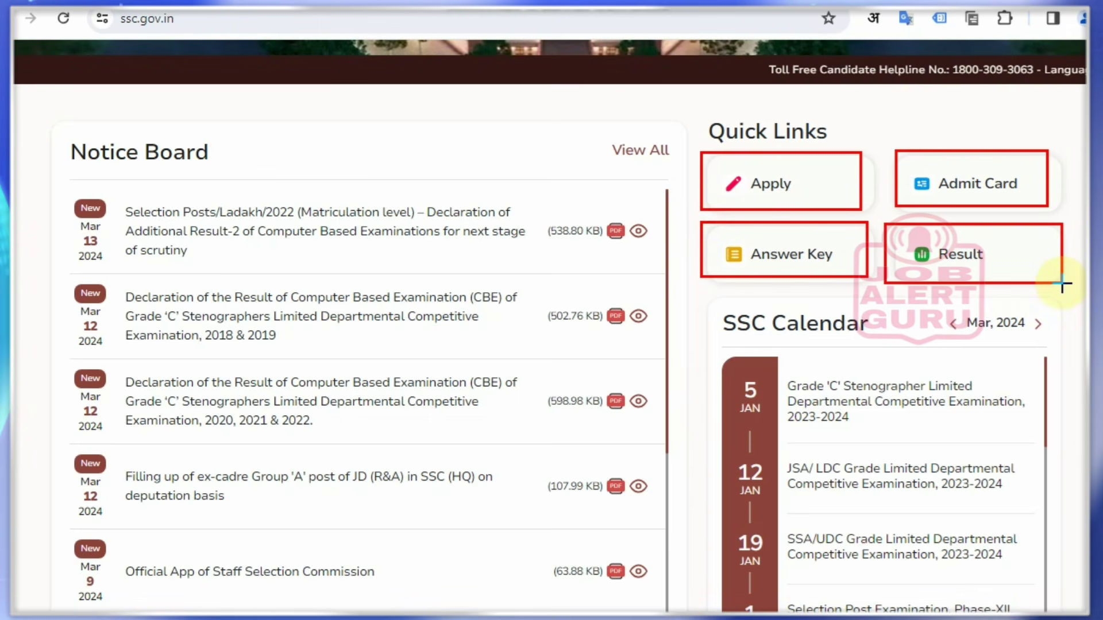
key(ctrl+z)
key(ctrl+z)
key(ctrl+z)
key(ctrl+z)
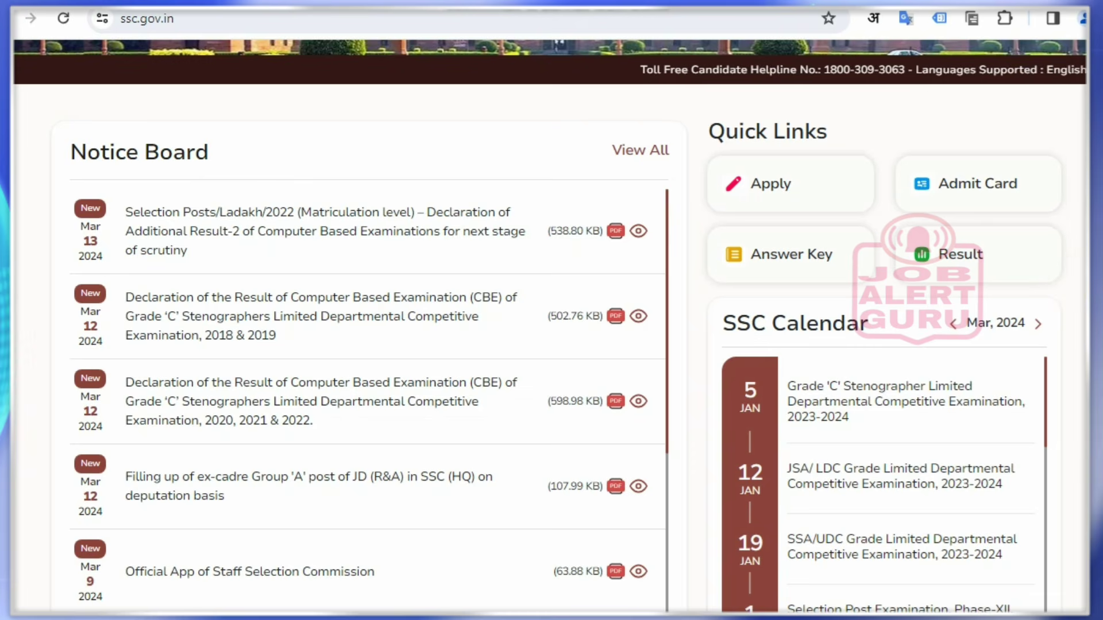
click(739, 185)
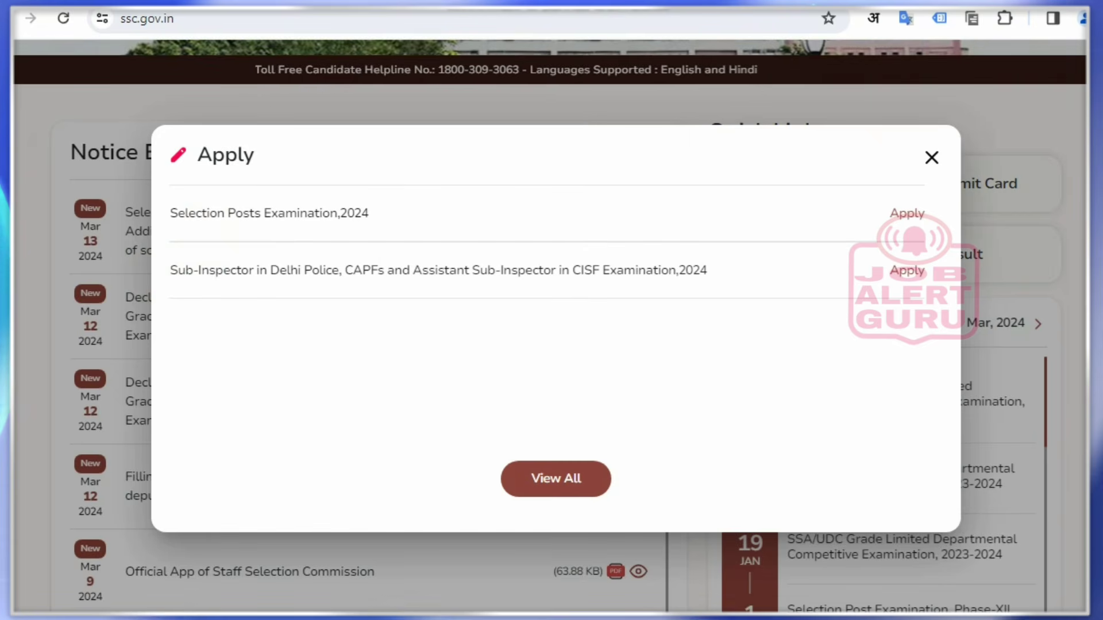
drag(193, 359, 246, 337)
drag(223, 250, 297, 228)
drag(369, 214, 444, 185)
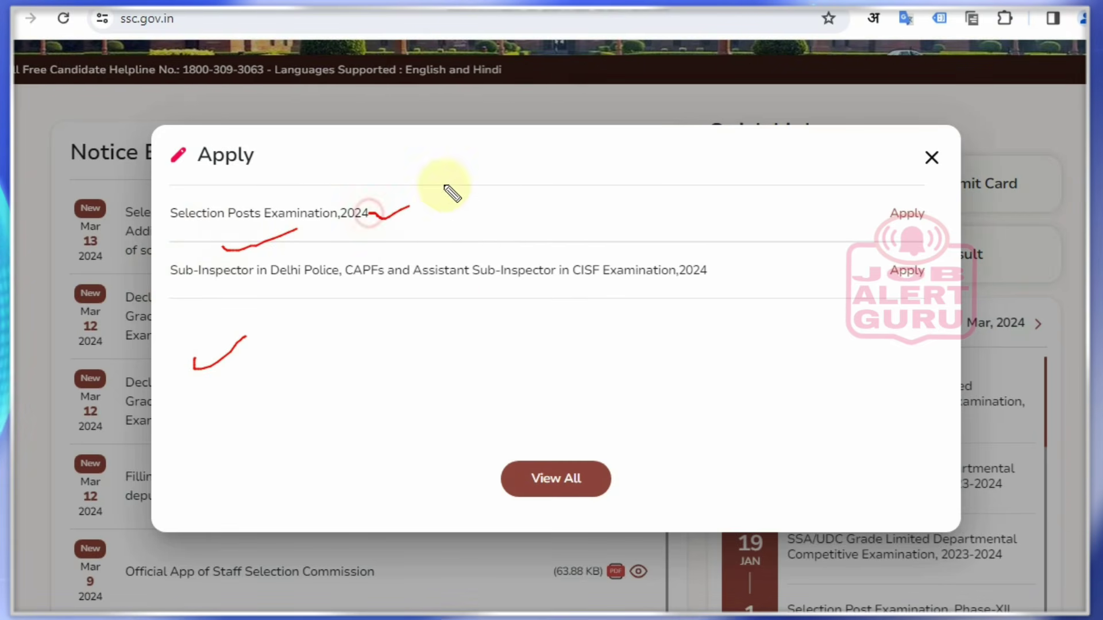
drag(924, 211, 970, 202)
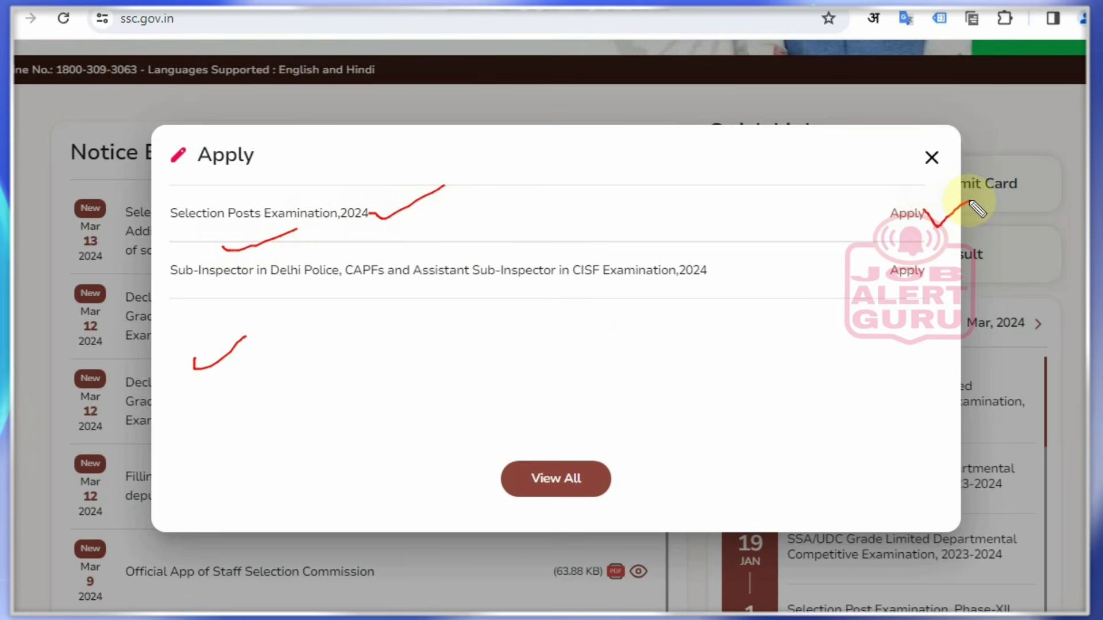
key(ctrl+z)
key(ctrl+z)
key(ctrl+z)
key(ctrl+z)
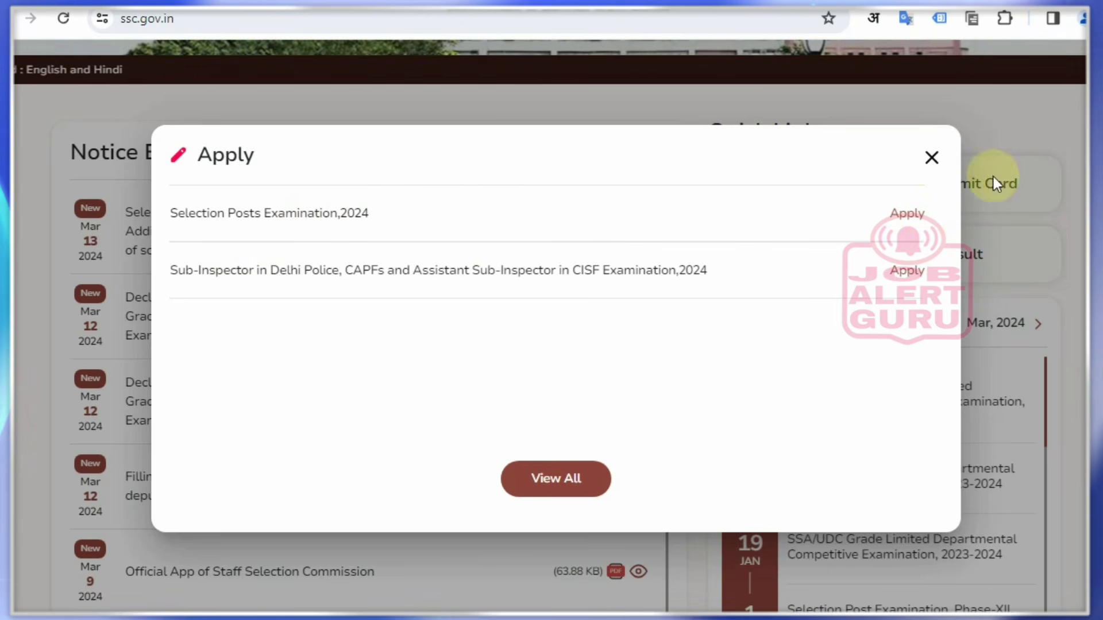
click(932, 157)
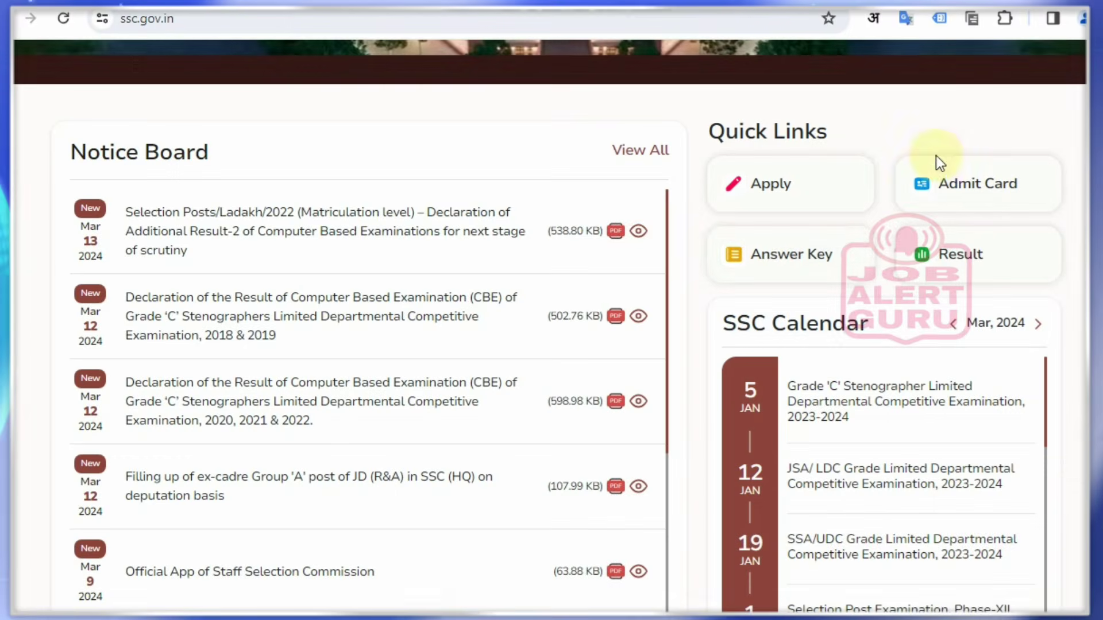
scroll(770, 264, up, 6)
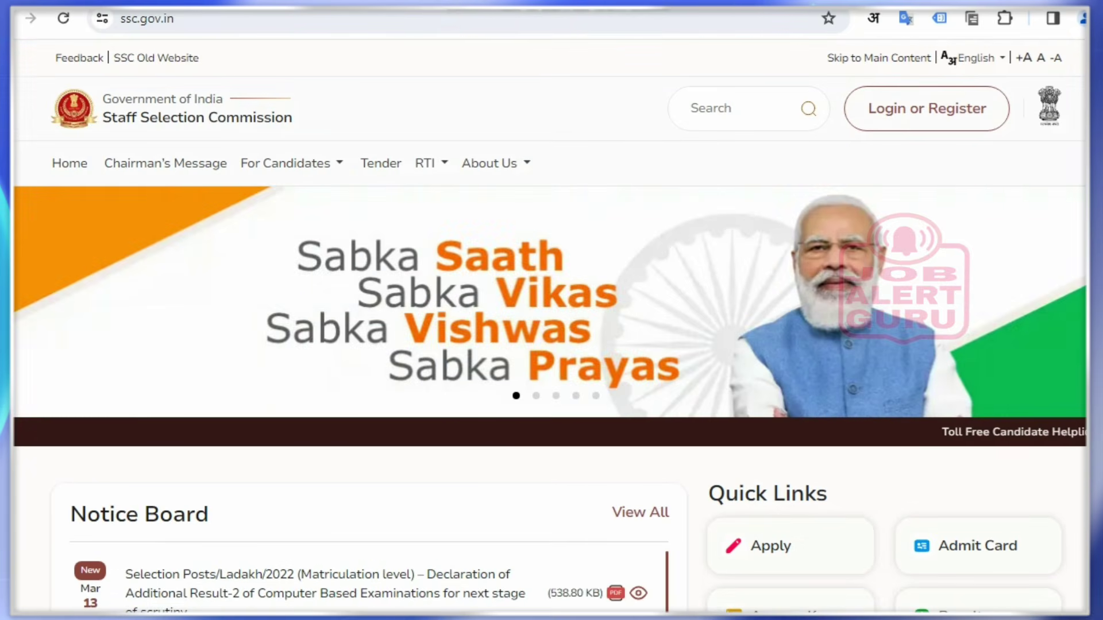
Open the Candidate login form and mark its username, password, captcha and Login fields
mouse_move(833, 81)
mouse_down()
mouse_move(866, 109)
mouse_move(1026, 147)
mouse_up()
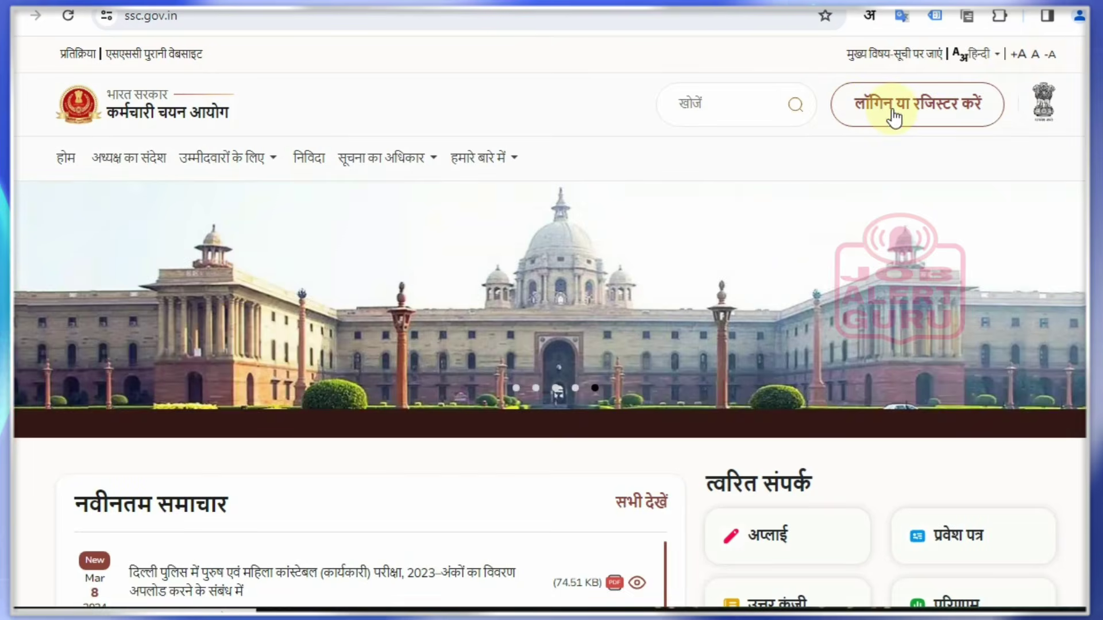
click(892, 111)
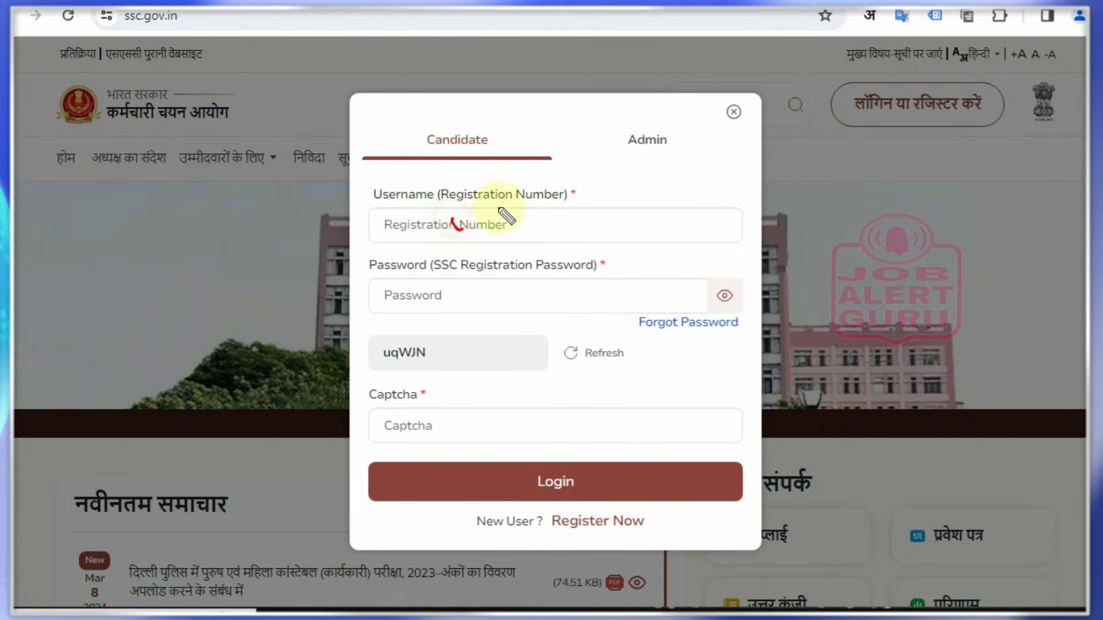
mouse_move(454, 290)
mouse_down()
mouse_move(463, 300)
mouse_move(511, 280)
mouse_up()
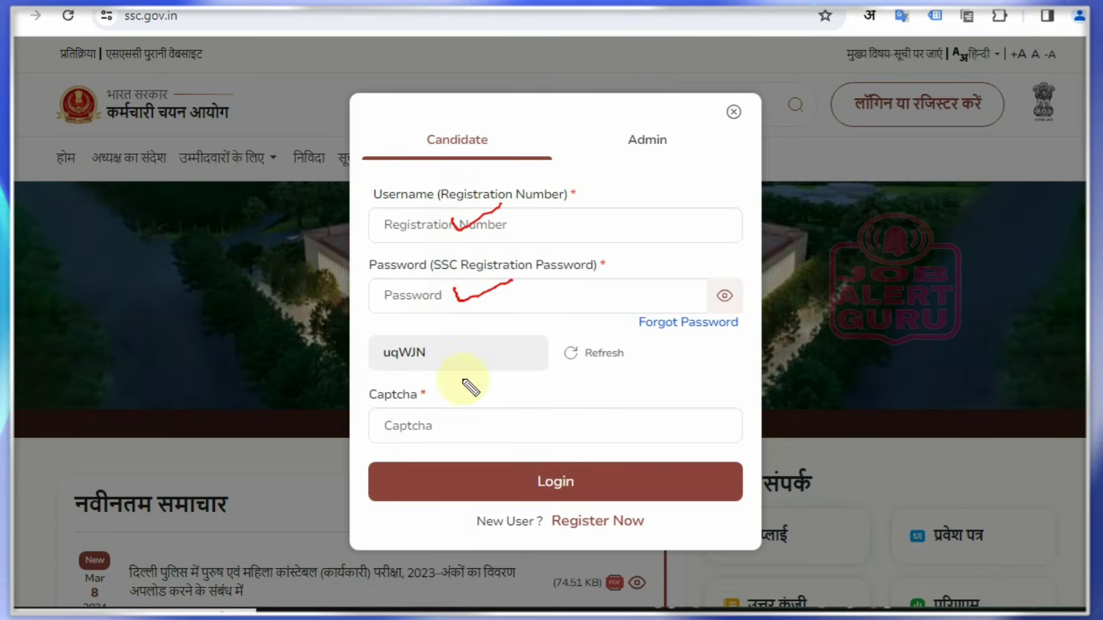
mouse_move(471, 354)
mouse_down()
mouse_move(475, 365)
mouse_move(528, 348)
mouse_up()
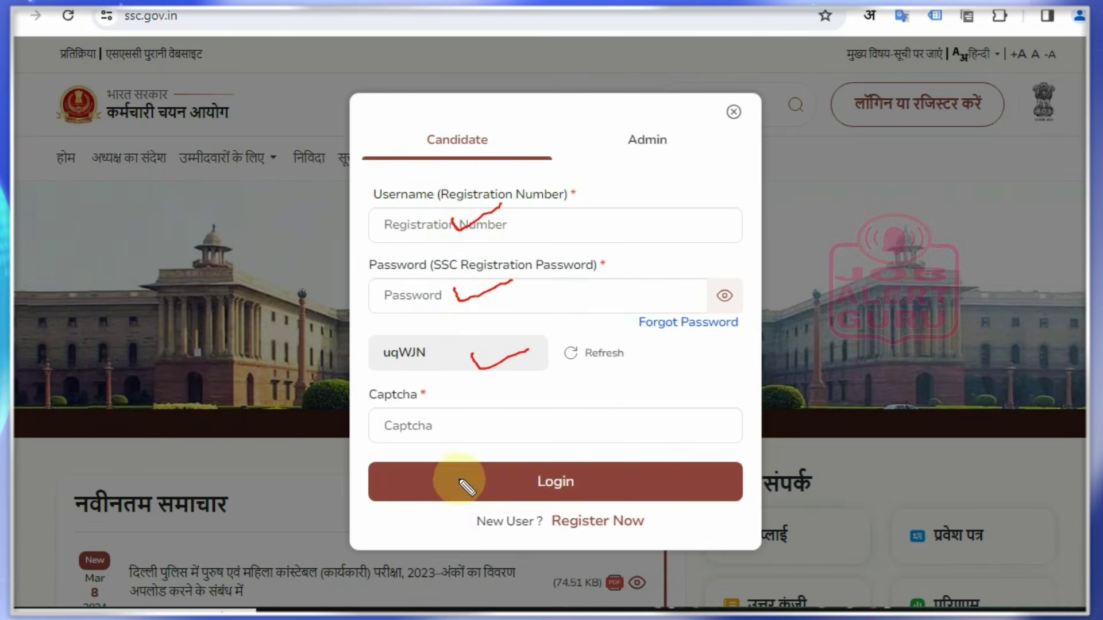
drag(445, 435, 478, 408)
mouse_move(534, 475)
mouse_down()
mouse_move(536, 505)
mouse_move(616, 456)
mouse_up()
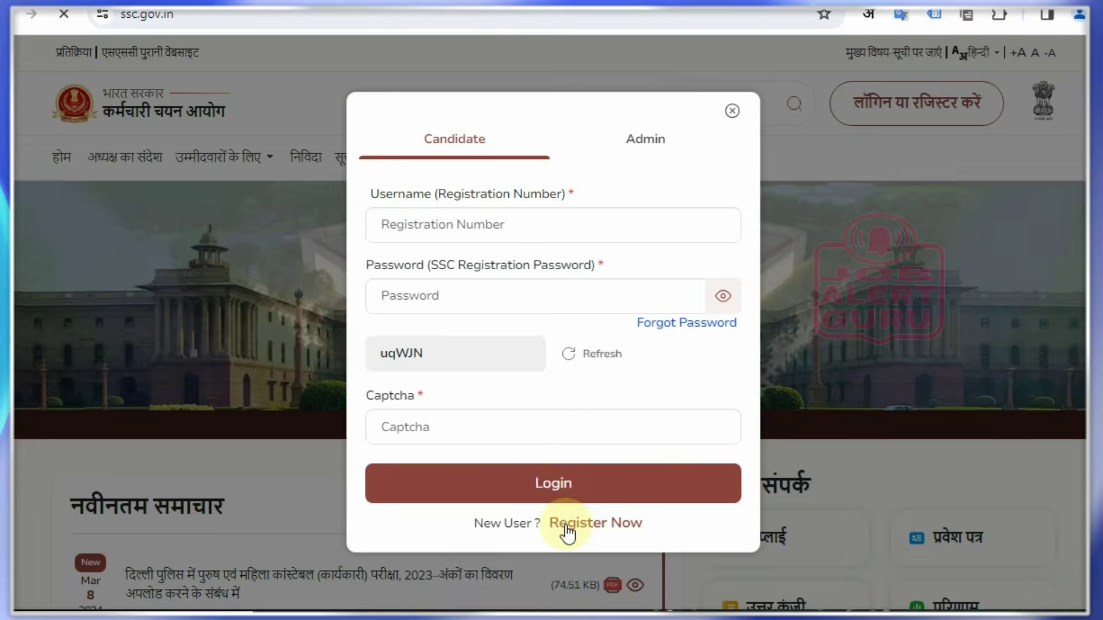
Start a new One Time Registration and box its heading and four steps, then clear the boxes
click(566, 525)
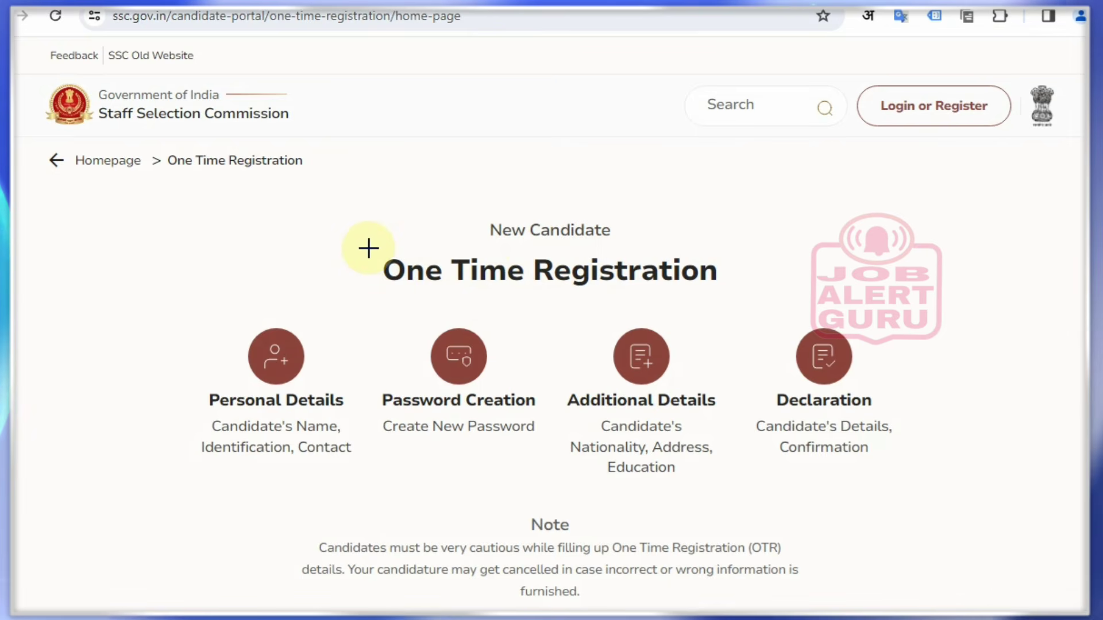
mouse_move(369, 245)
mouse_down()
mouse_move(620, 293)
mouse_move(729, 298)
mouse_up()
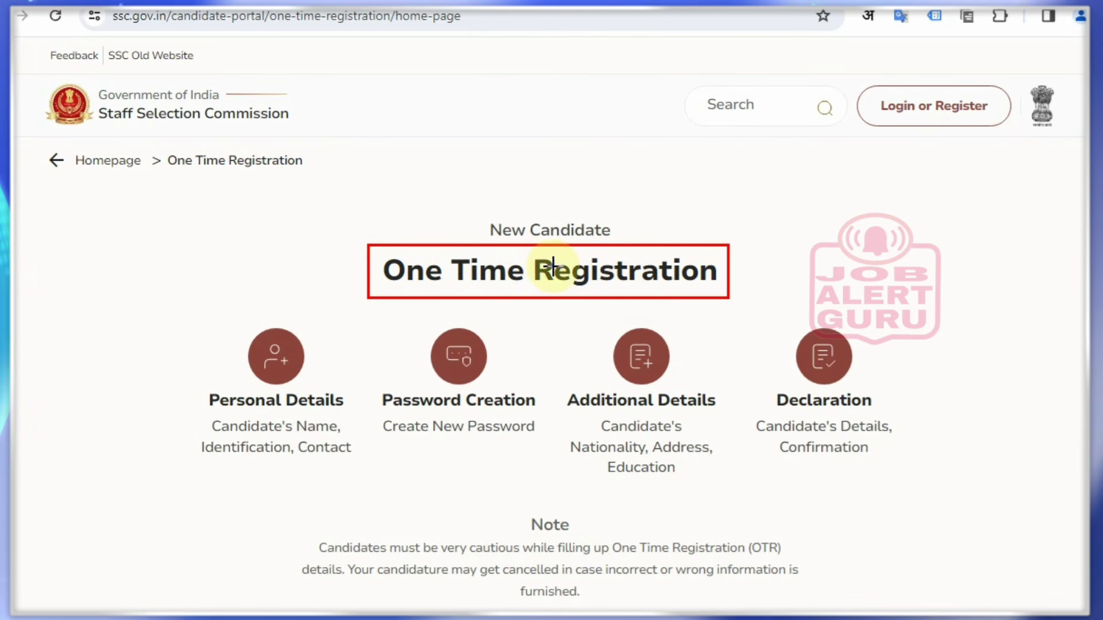
mouse_move(458, 200)
mouse_down()
mouse_move(541, 239)
mouse_move(631, 244)
mouse_up()
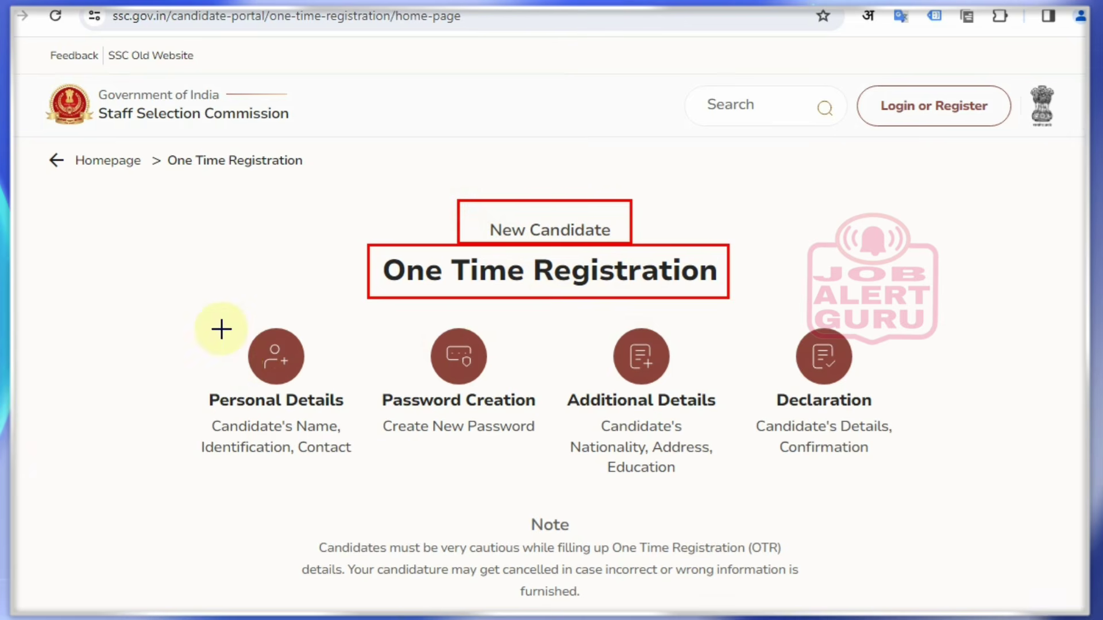
mouse_move(174, 344)
mouse_down()
mouse_move(249, 480)
mouse_move(360, 480)
mouse_up()
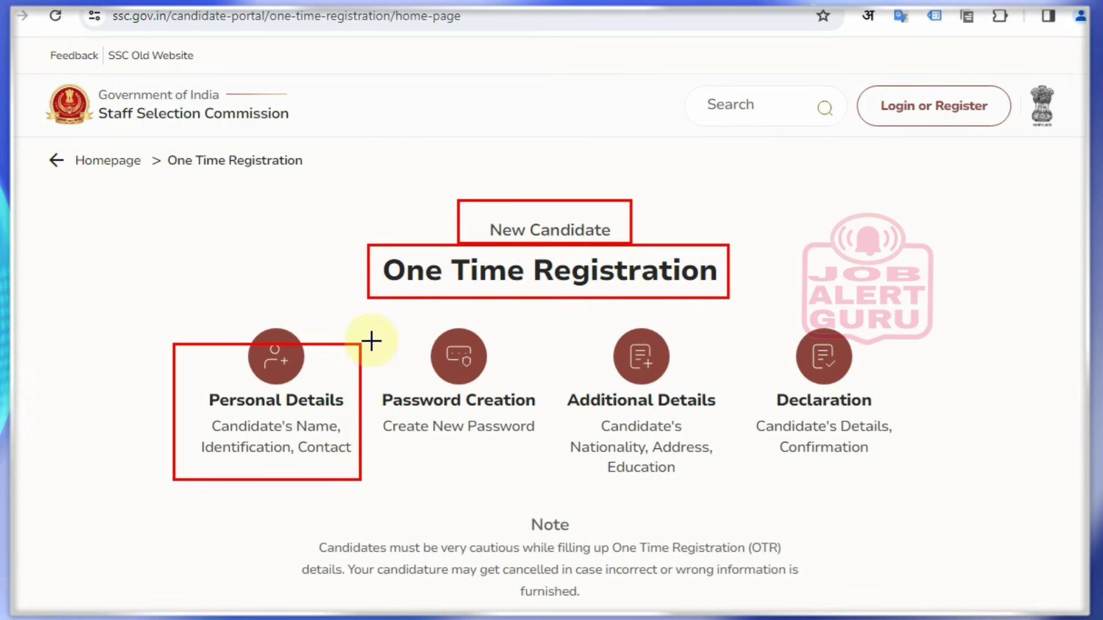
mouse_move(365, 320)
mouse_down()
mouse_move(485, 456)
mouse_move(548, 451)
mouse_up()
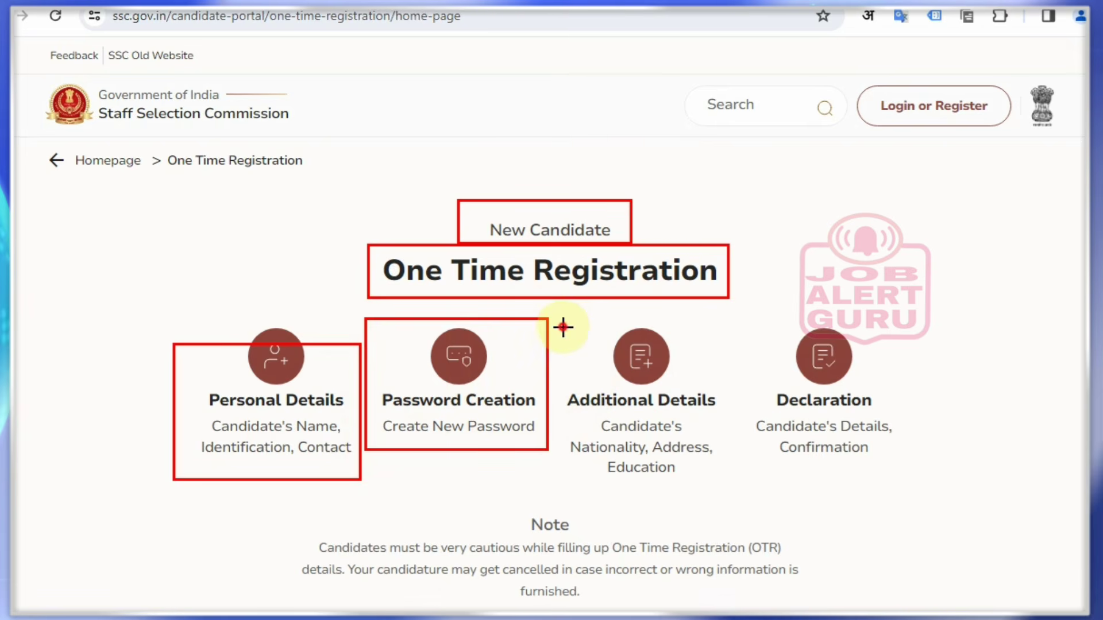
mouse_move(563, 328)
mouse_down()
mouse_move(682, 489)
mouse_move(736, 489)
mouse_up()
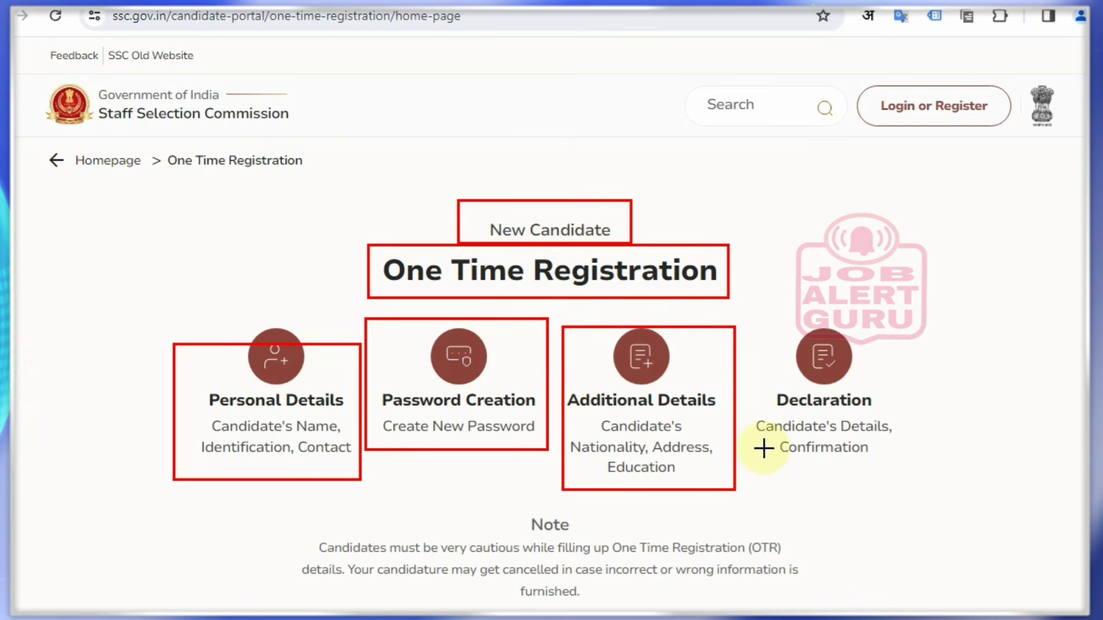
drag(751, 320, 905, 471)
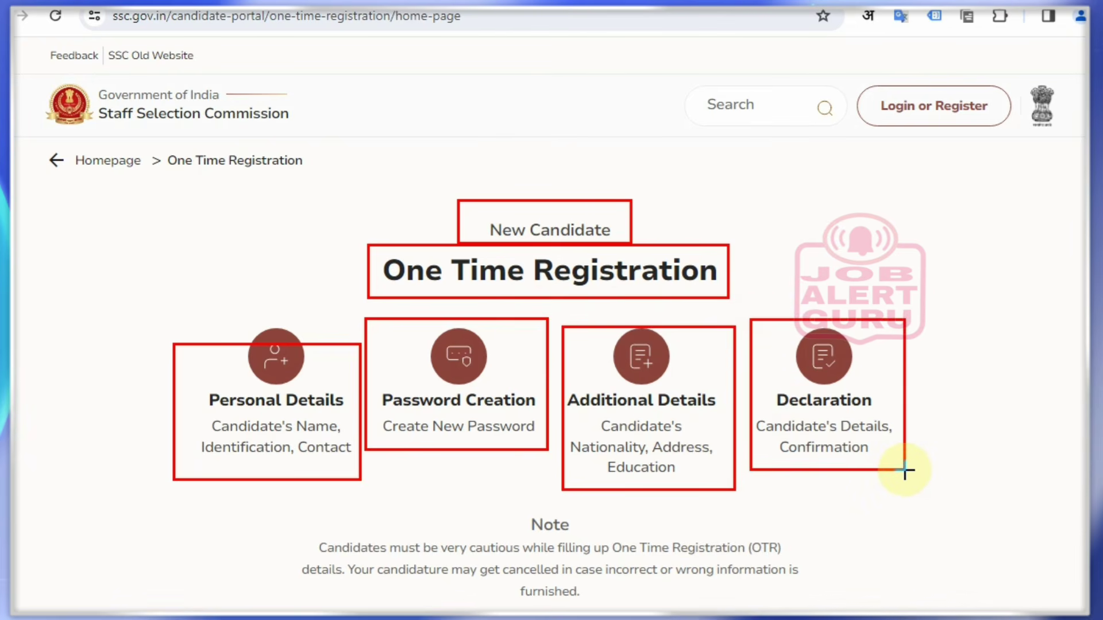
key(ctrl+z)
key(ctrl+z)
key(ctrl+z)
key(ctrl+z)
key(ctrl+z)
key(ctrl+z)
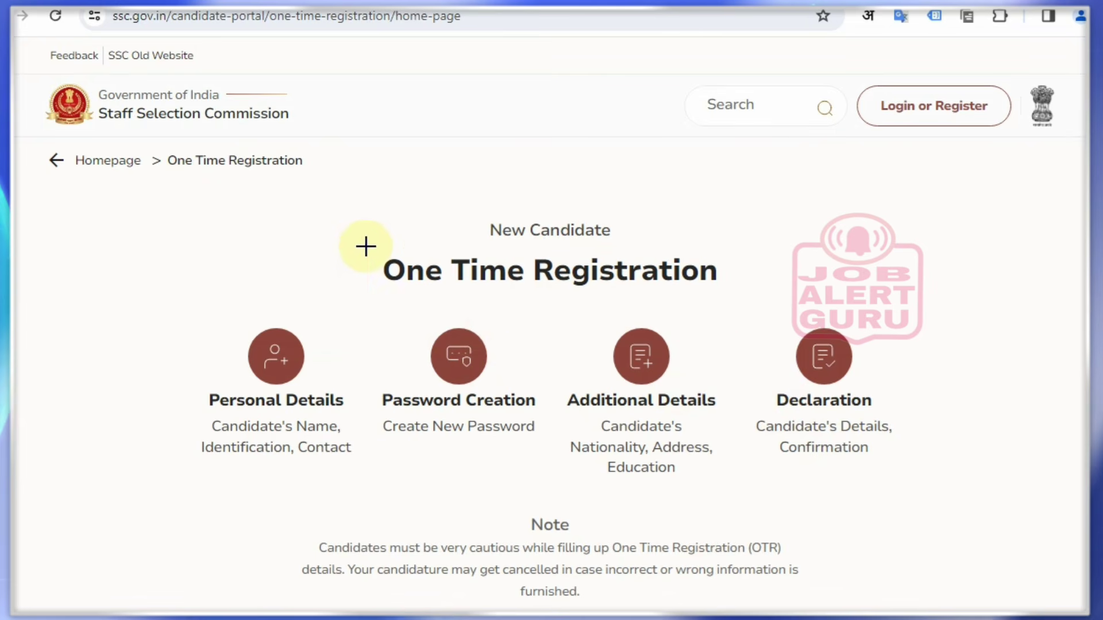
Re-box and clear the title, then scroll down to mark the Continue button below the Note
drag(366, 247, 746, 305)
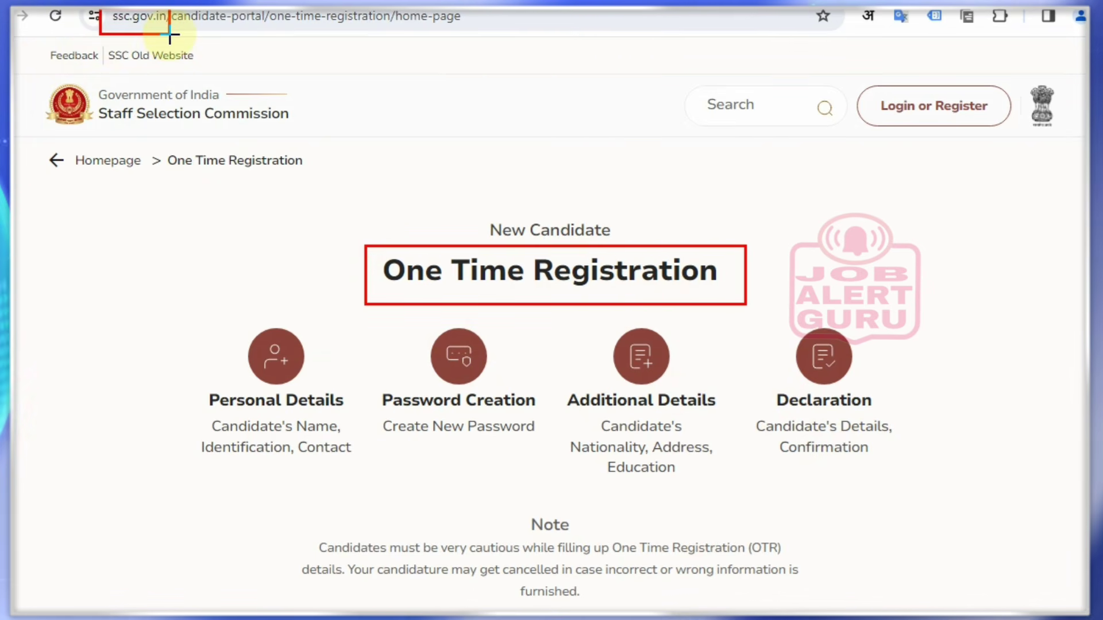
key(ctrl+z)
key(ctrl+z)
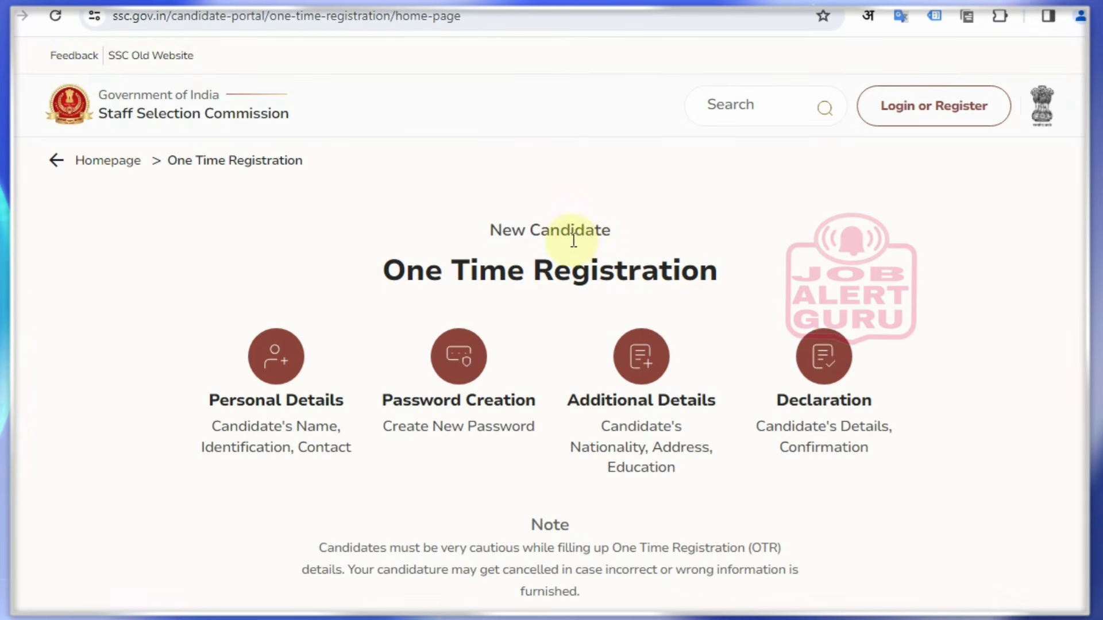
scroll(571, 245, down, 5)
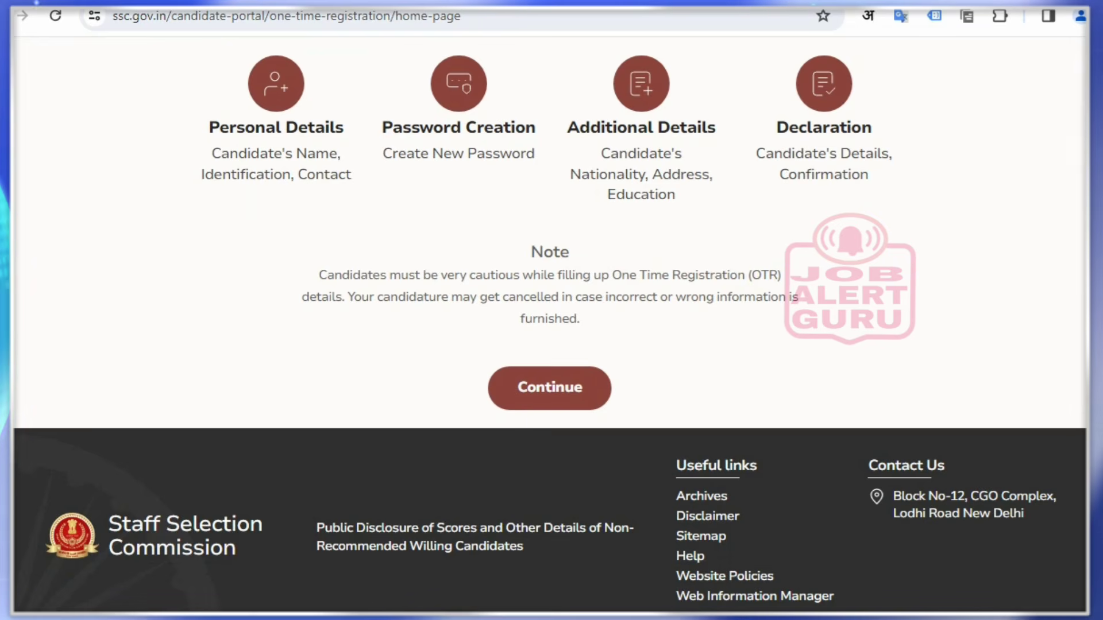
drag(462, 352, 654, 420)
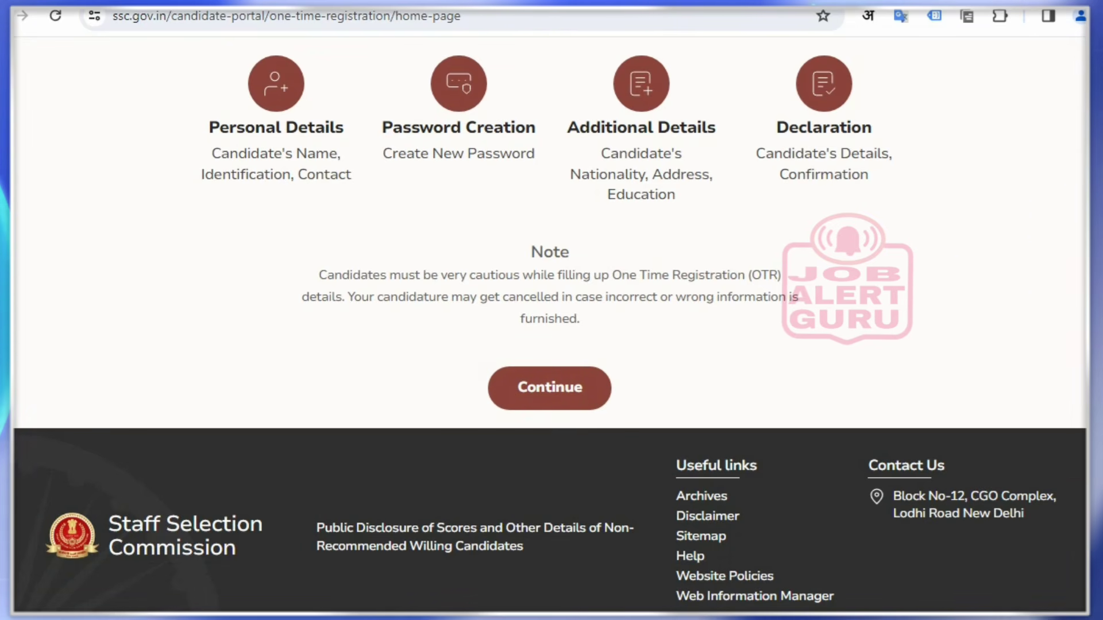
Continue to the Personal Details form and mark its Aadhaar and identification card questions
click(533, 392)
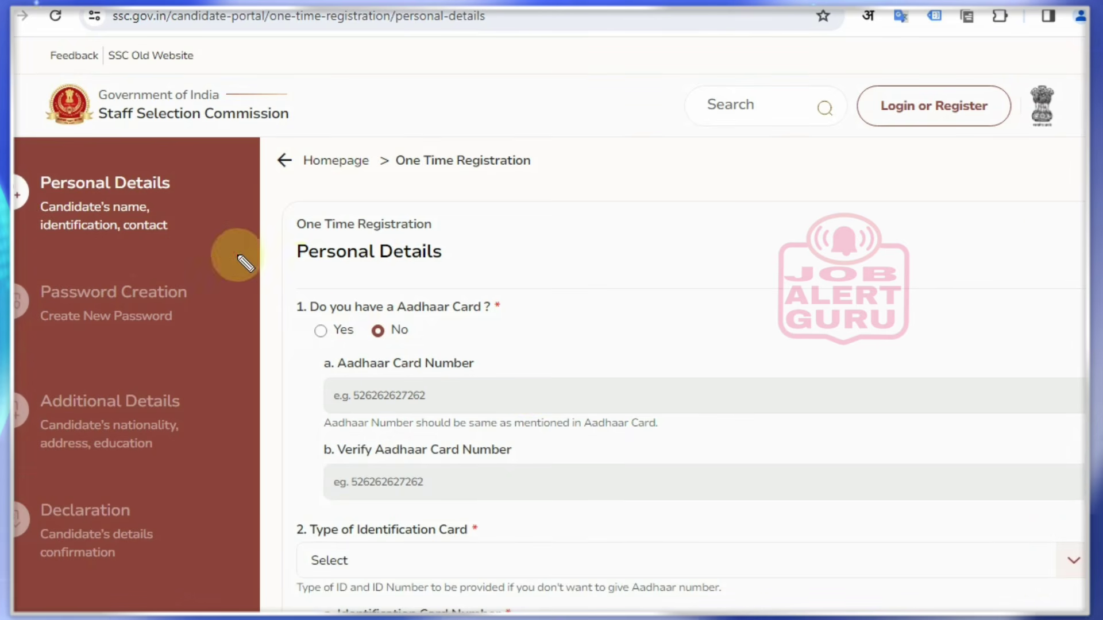
drag(176, 225, 213, 208)
drag(185, 293, 264, 304)
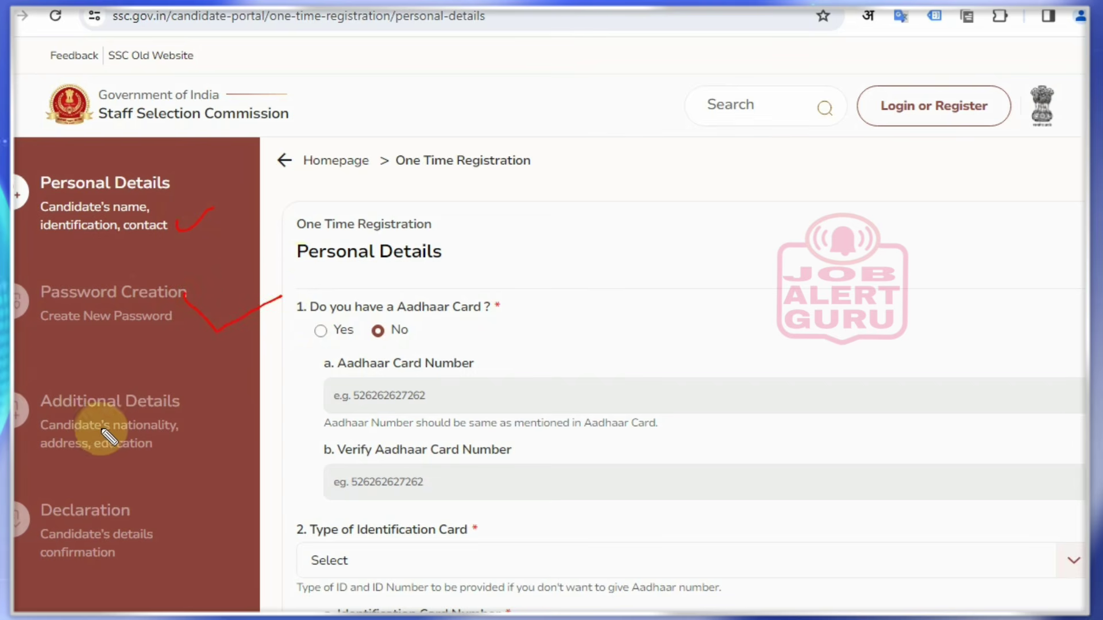
mouse_move(179, 421)
mouse_down()
mouse_move(222, 416)
mouse_move(245, 397)
mouse_up()
mouse_move(164, 520)
mouse_down()
mouse_move(173, 540)
mouse_move(237, 503)
mouse_up()
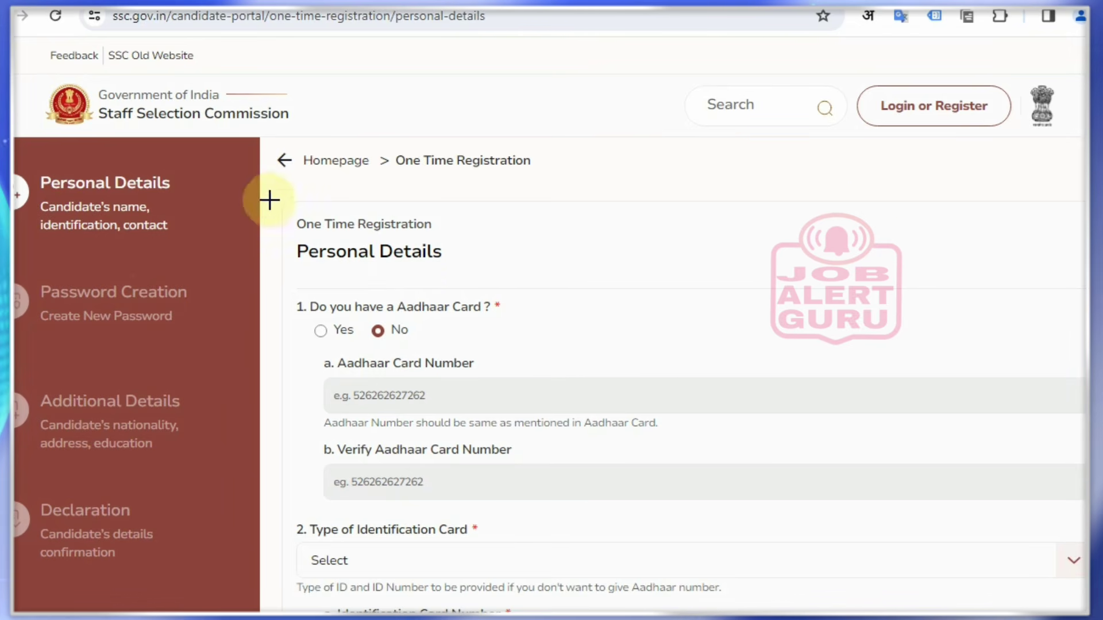
drag(295, 211, 451, 262)
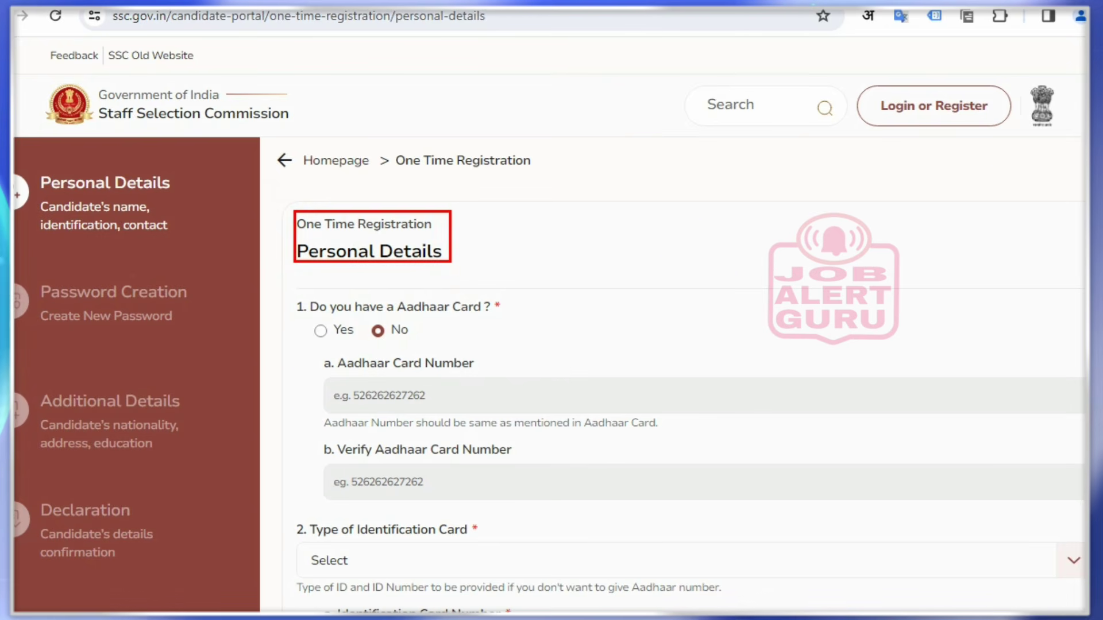
drag(278, 317, 312, 324)
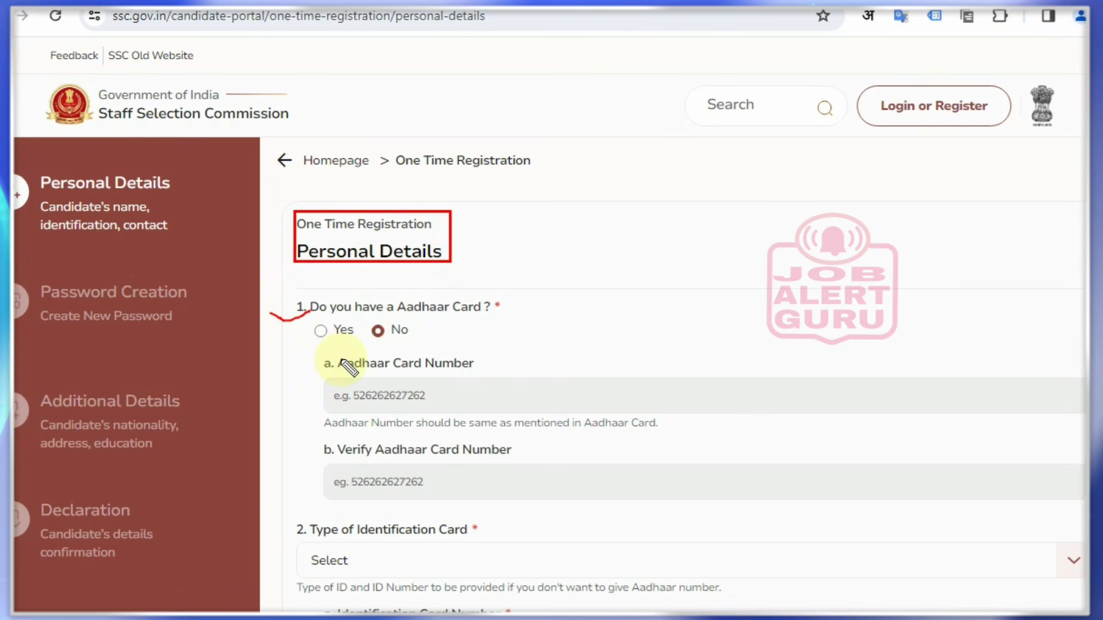
key(ctrl+z)
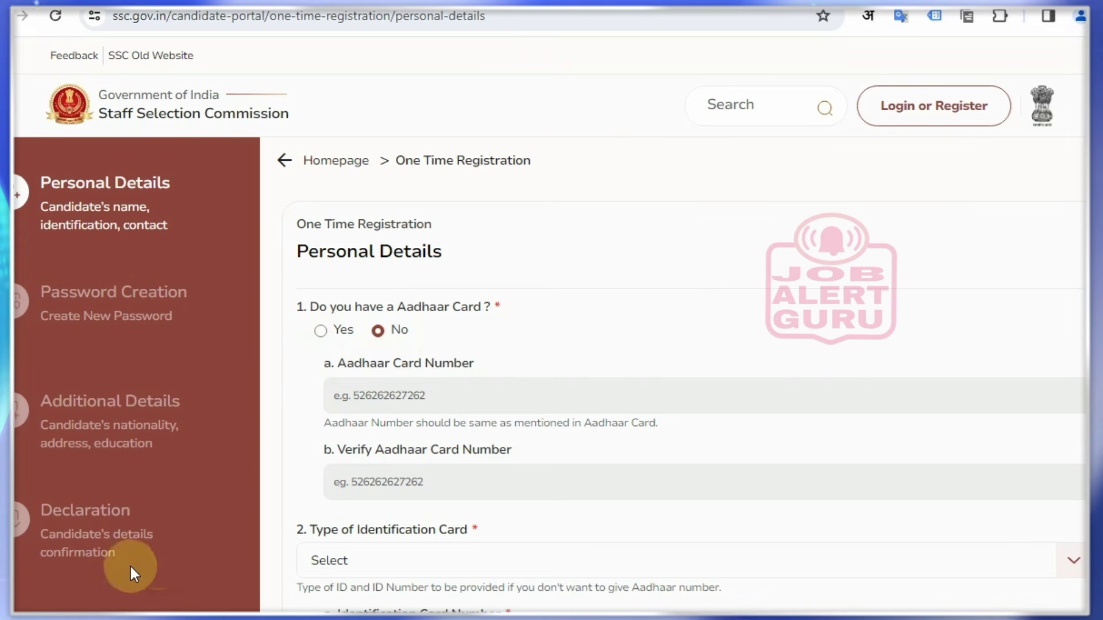
Answer Yes for Aadhaar and enter the Aadhaar number in both Aadhaar Card Number fields
click(321, 332)
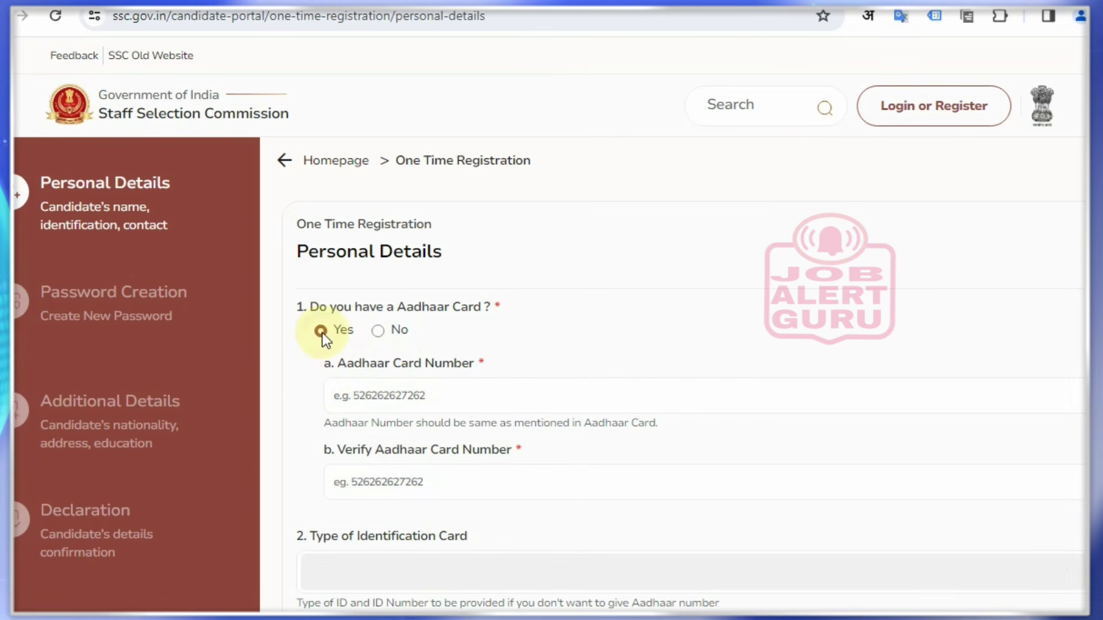
click(386, 396)
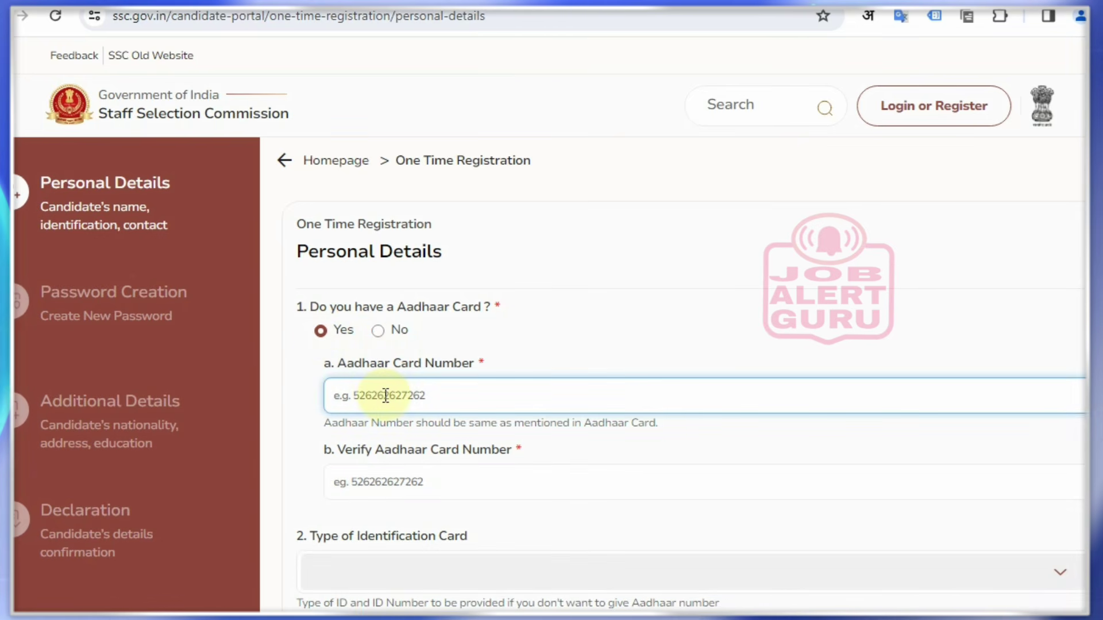
text(999999999999)
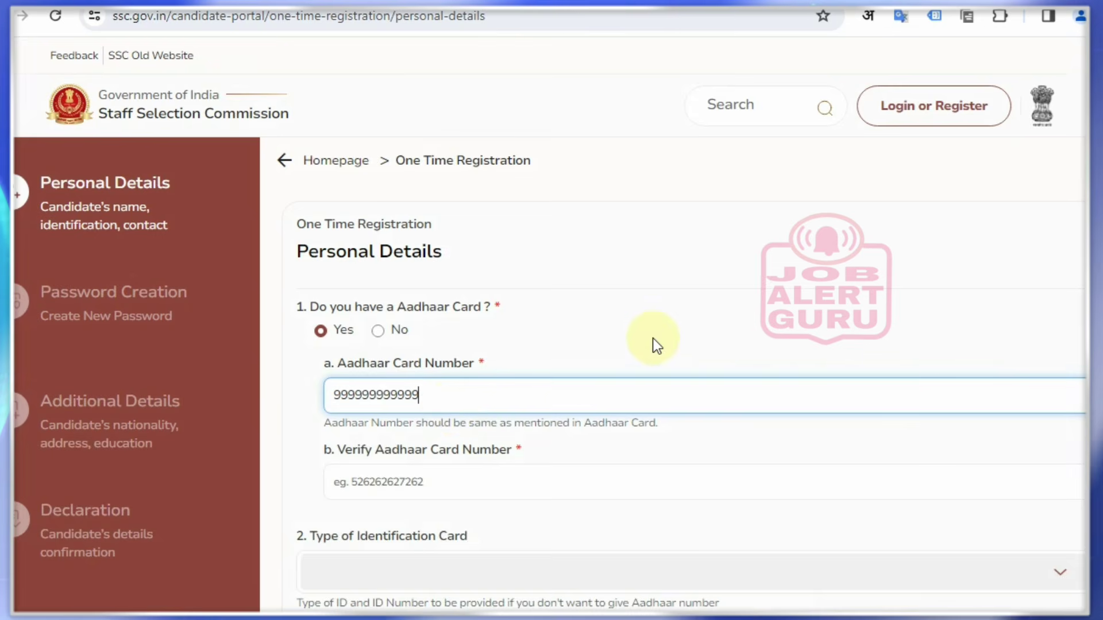
scroll(653, 338, down, 3)
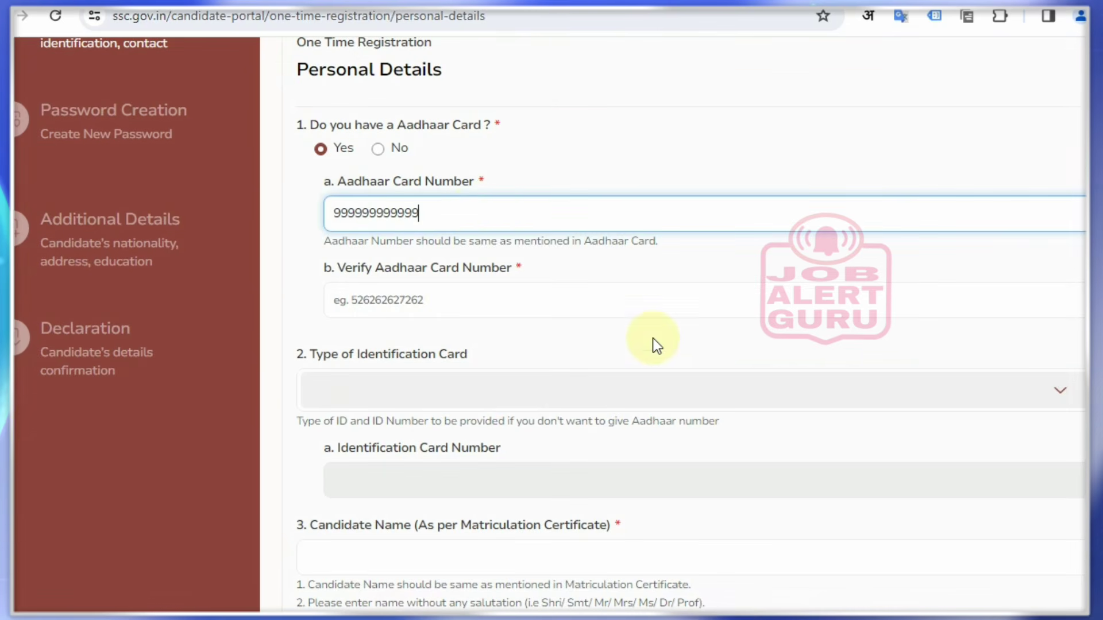
click(376, 302)
drag(325, 266, 515, 269)
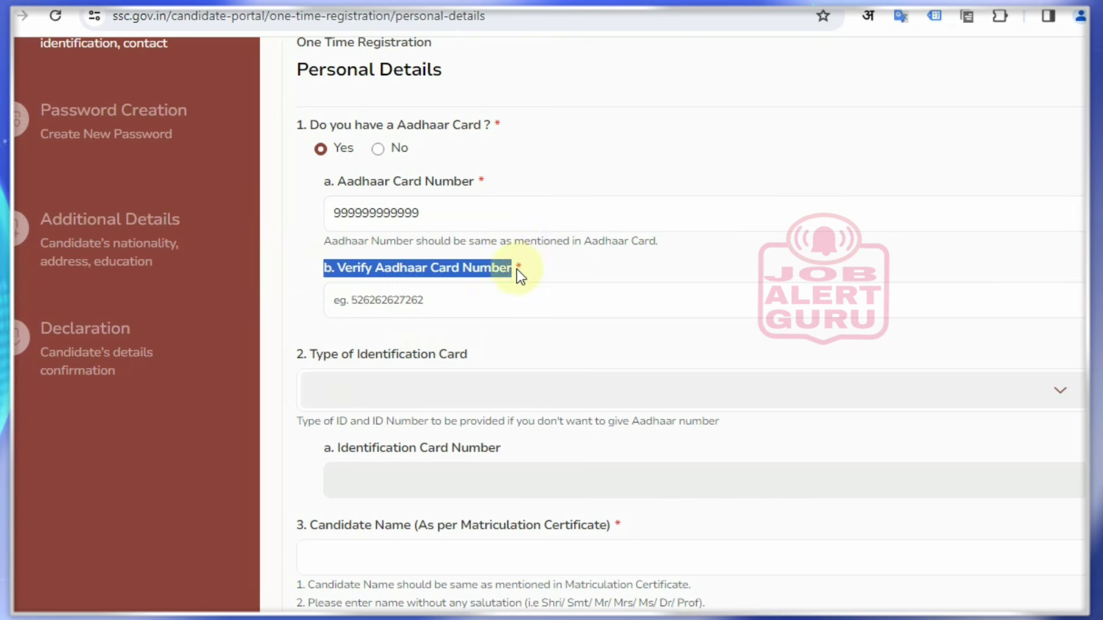
click(492, 312)
text(8)
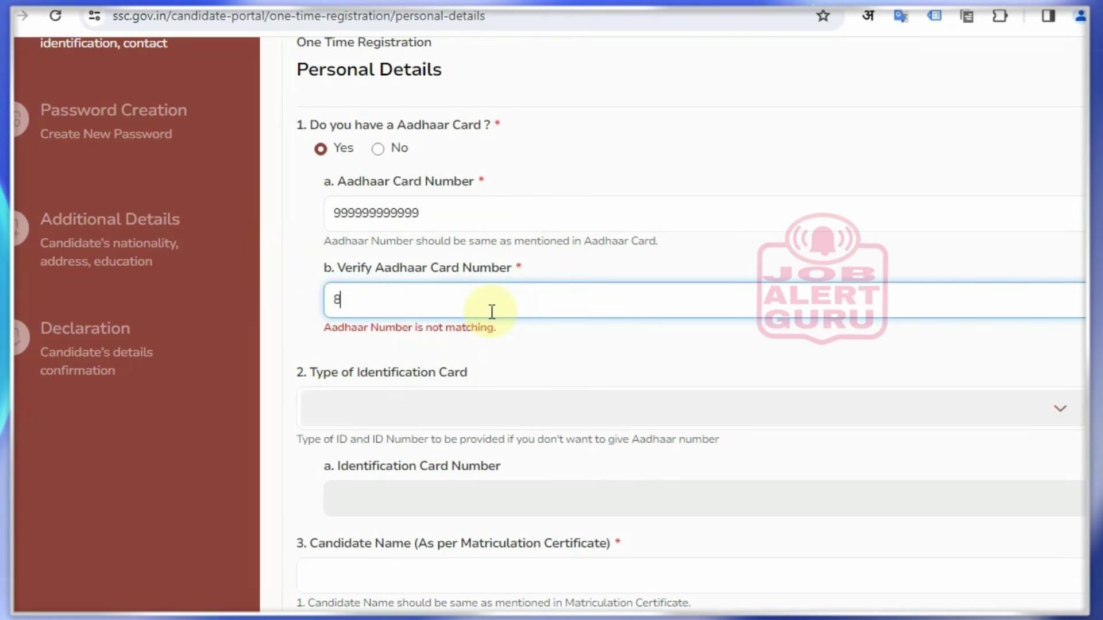
key(BackSpace)
text(999999999999)
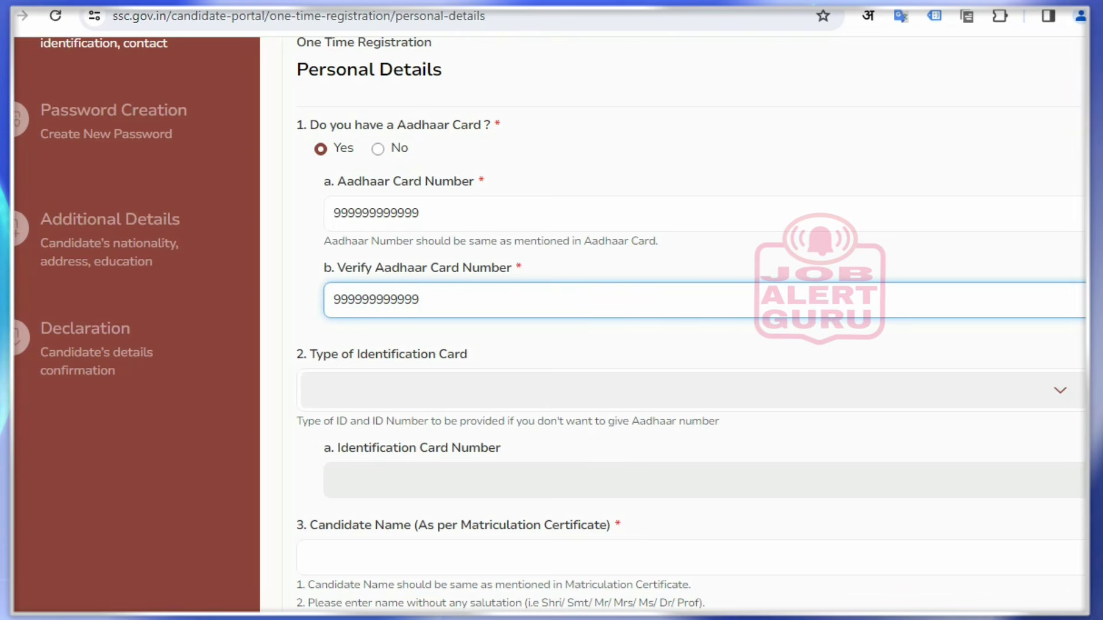
click(807, 162)
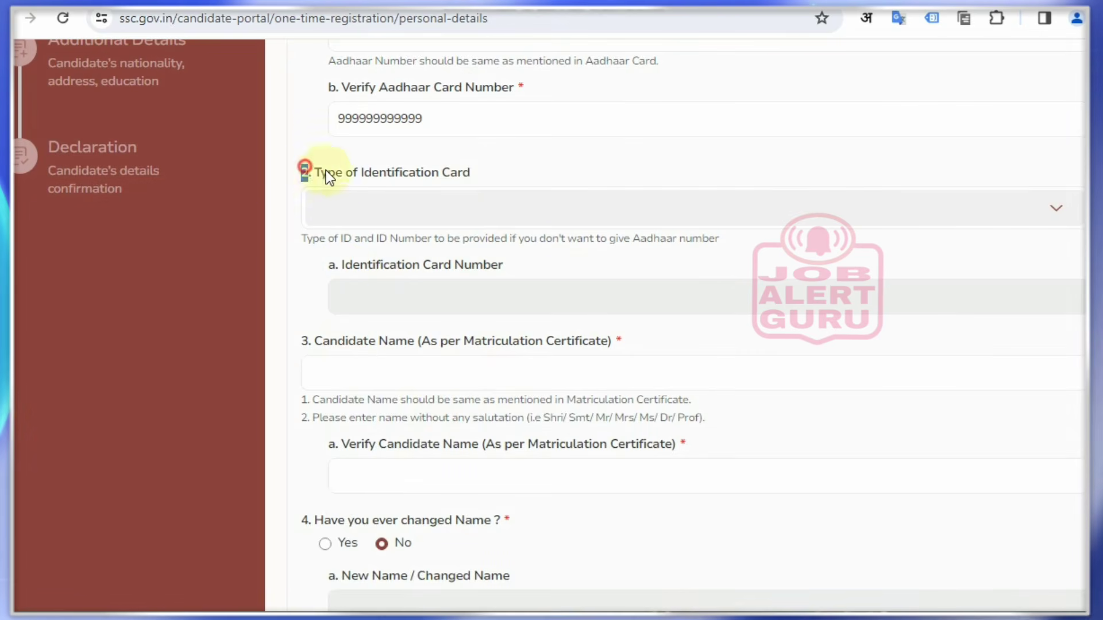
Enter the candidate's name in Candidate Name and Verify Candidate Name
drag(326, 170, 472, 200)
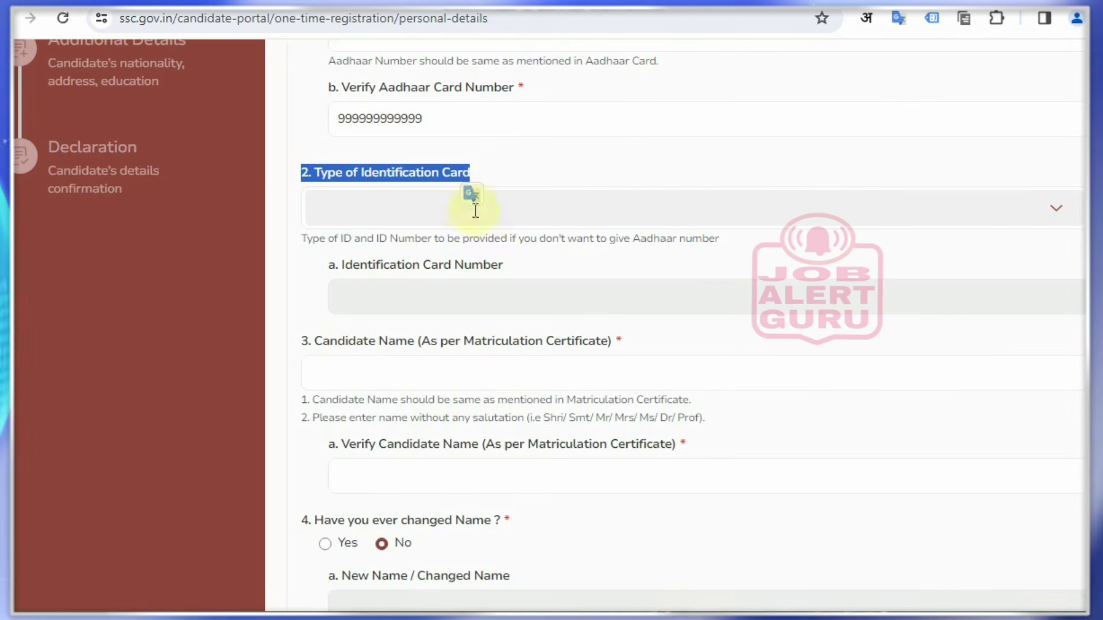
click(303, 341)
triple_click(642, 337)
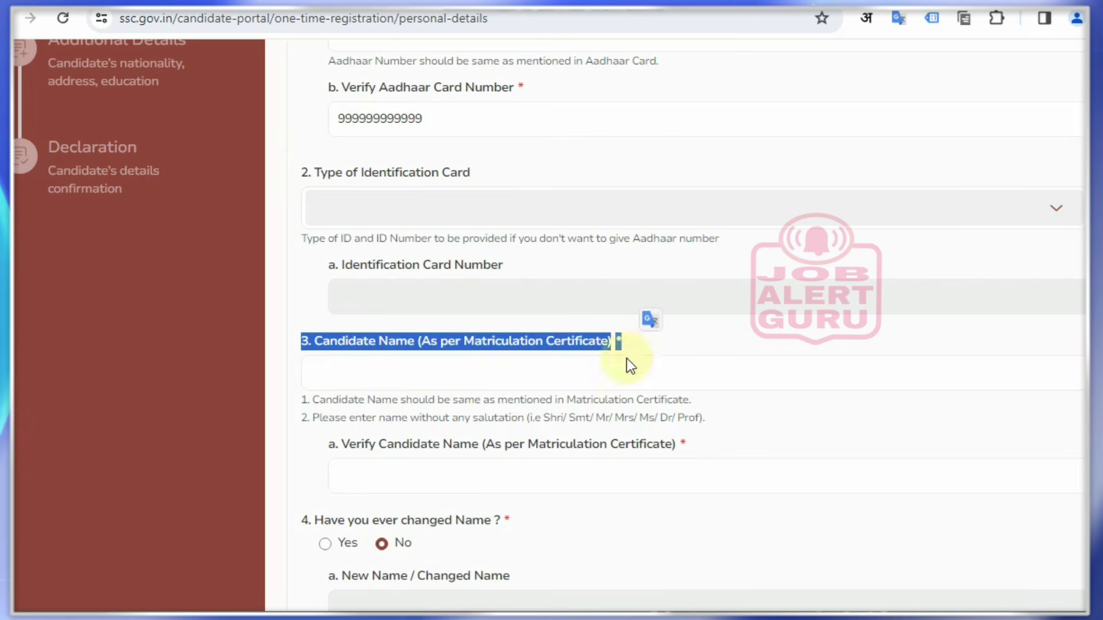
click(484, 380)
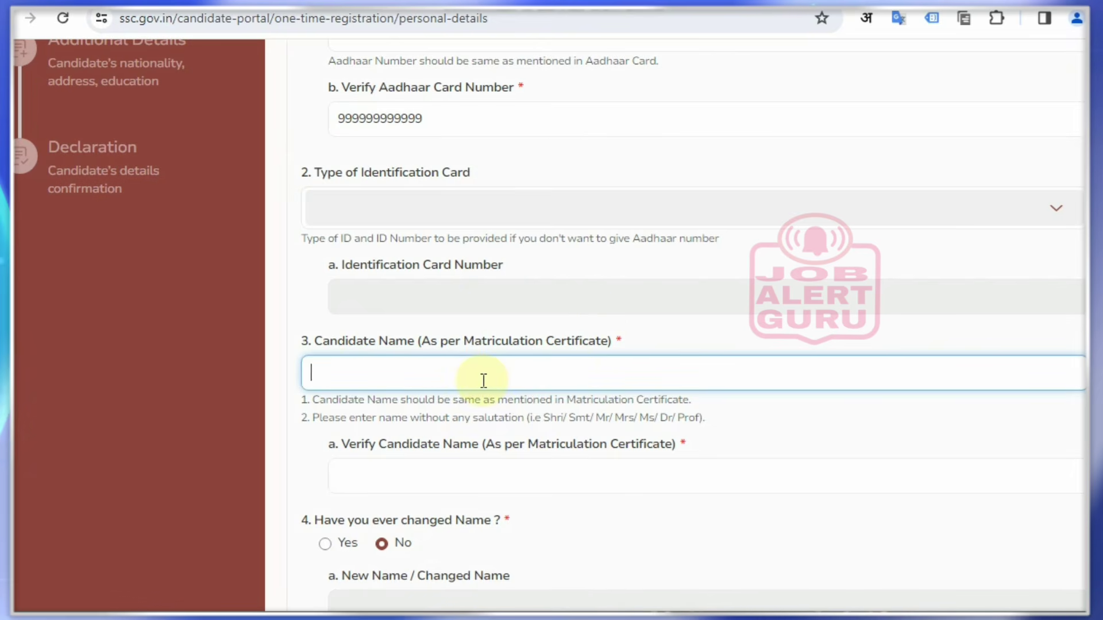
text(CAND)
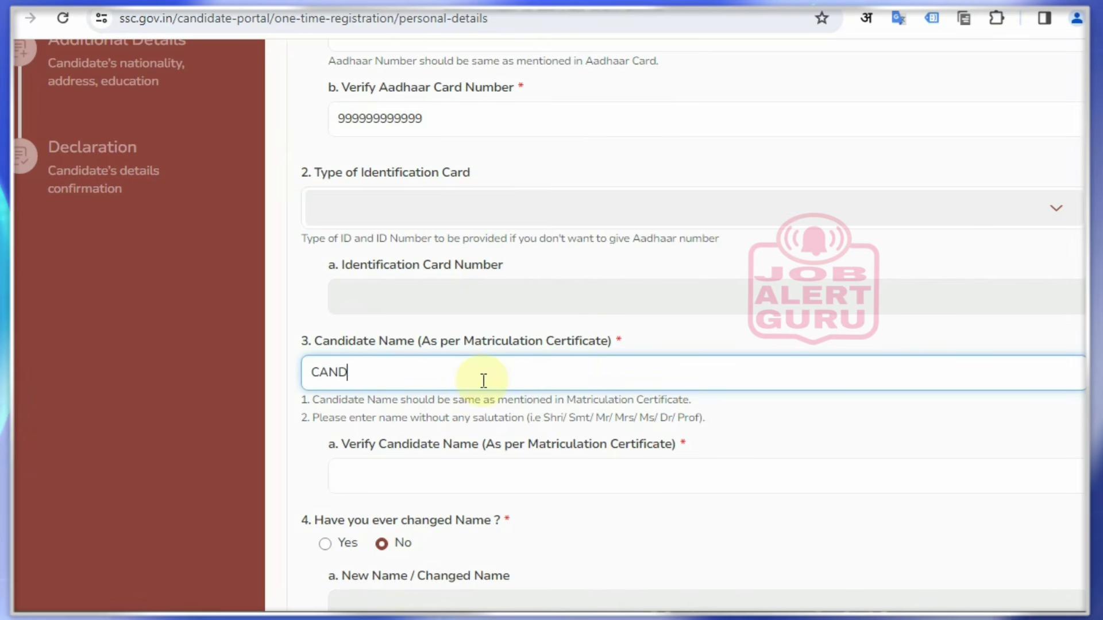
text(IDATE NAME)
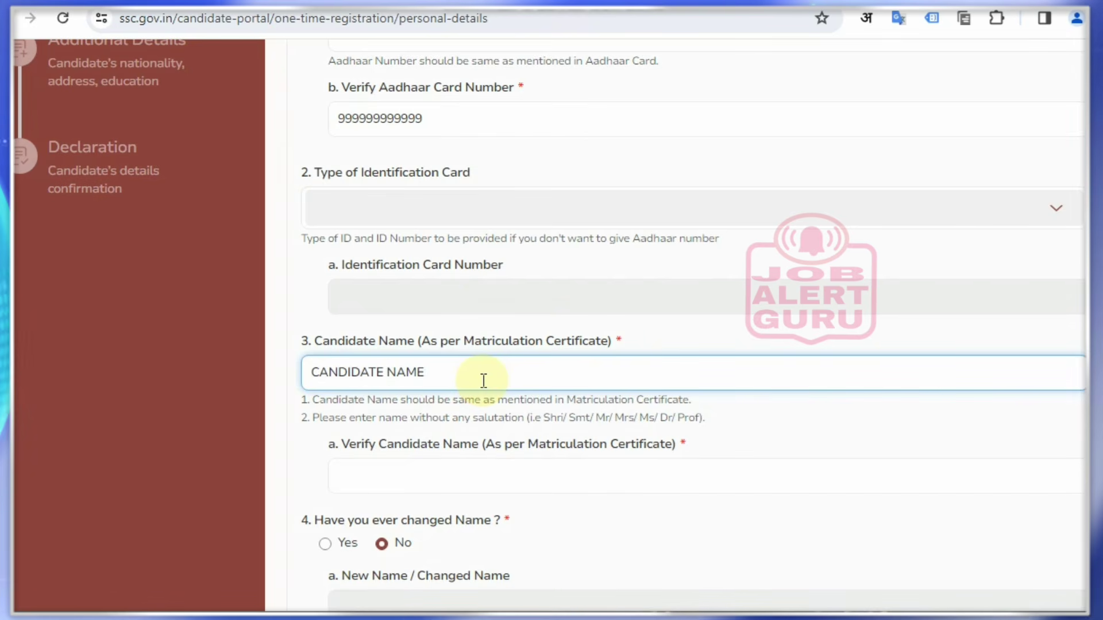
click(424, 476)
drag(333, 446, 487, 444)
click(475, 475)
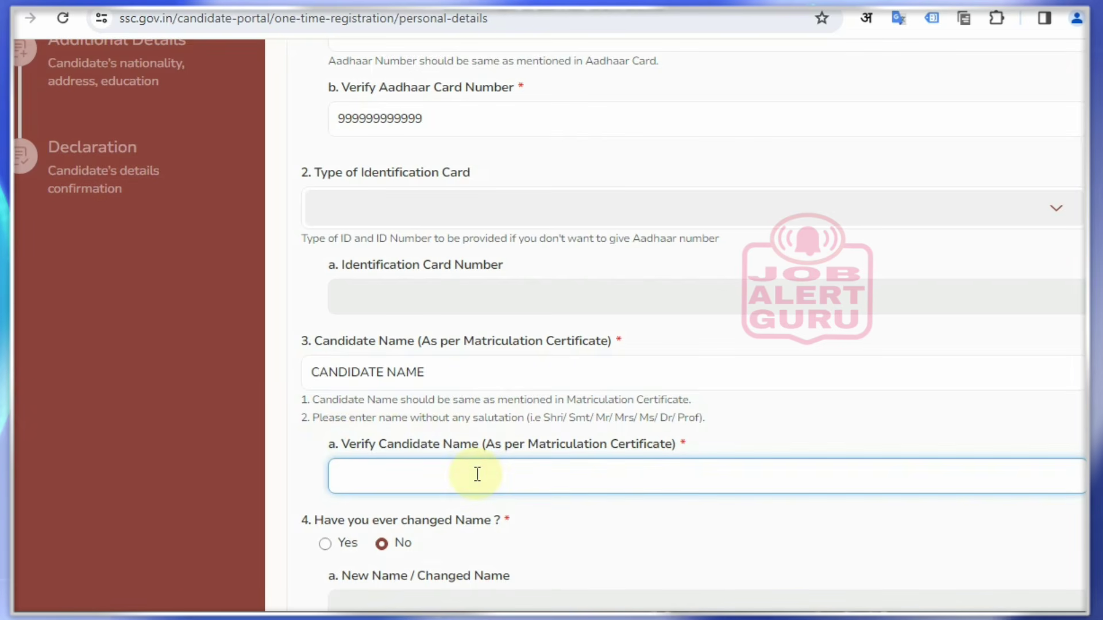
text(CANDI)
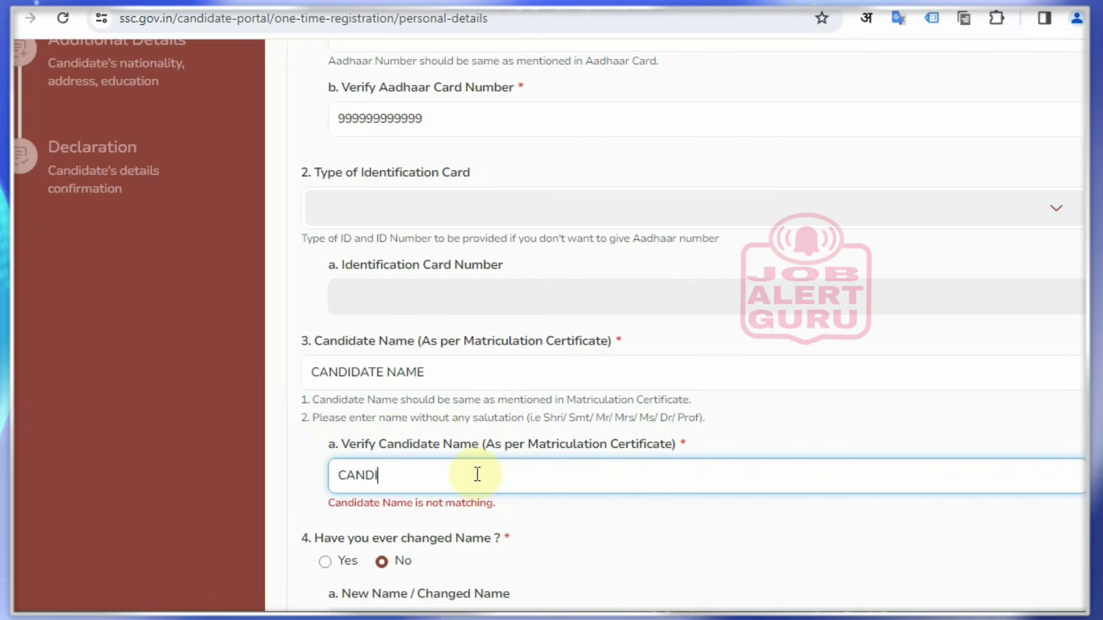
text(DATE NA)
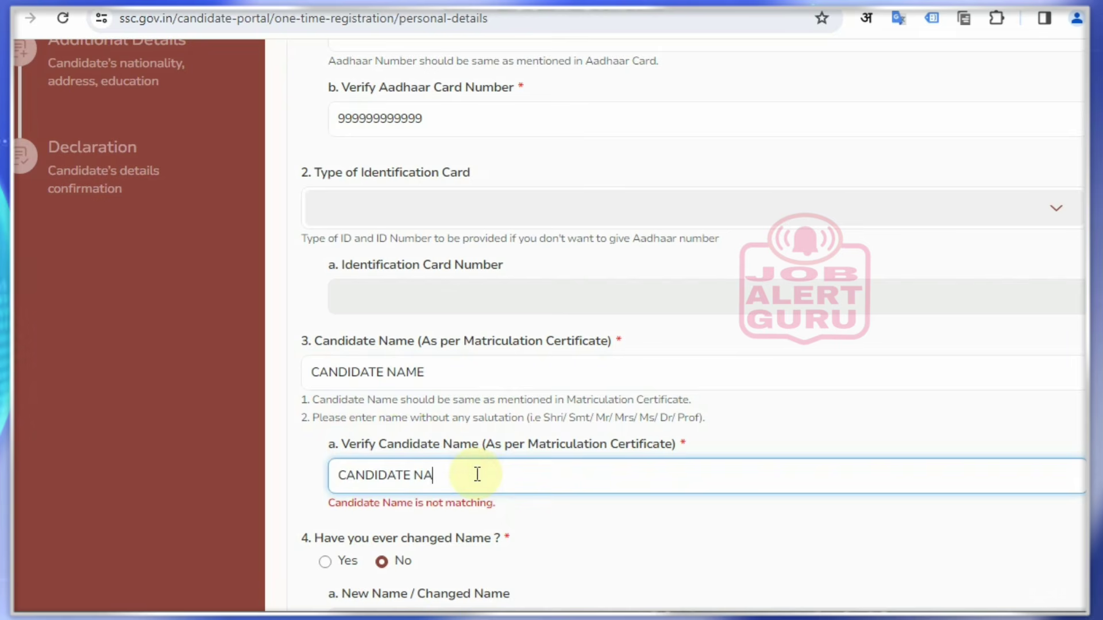
text(ME)
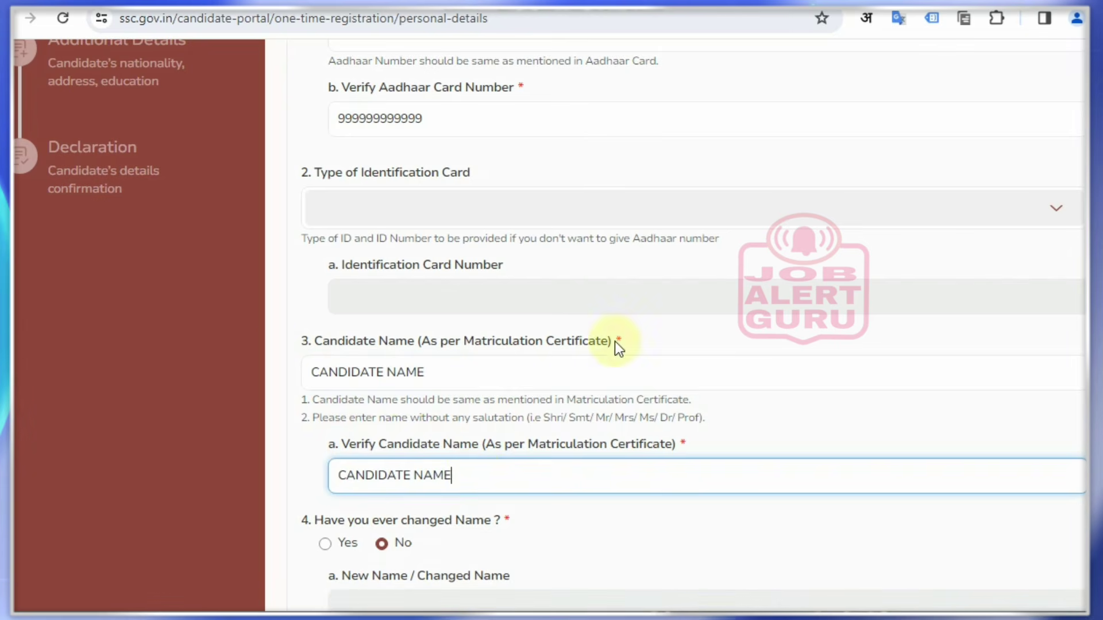
Leave 'Have you ever changed Name?' answered No
scroll(615, 341, down, 5)
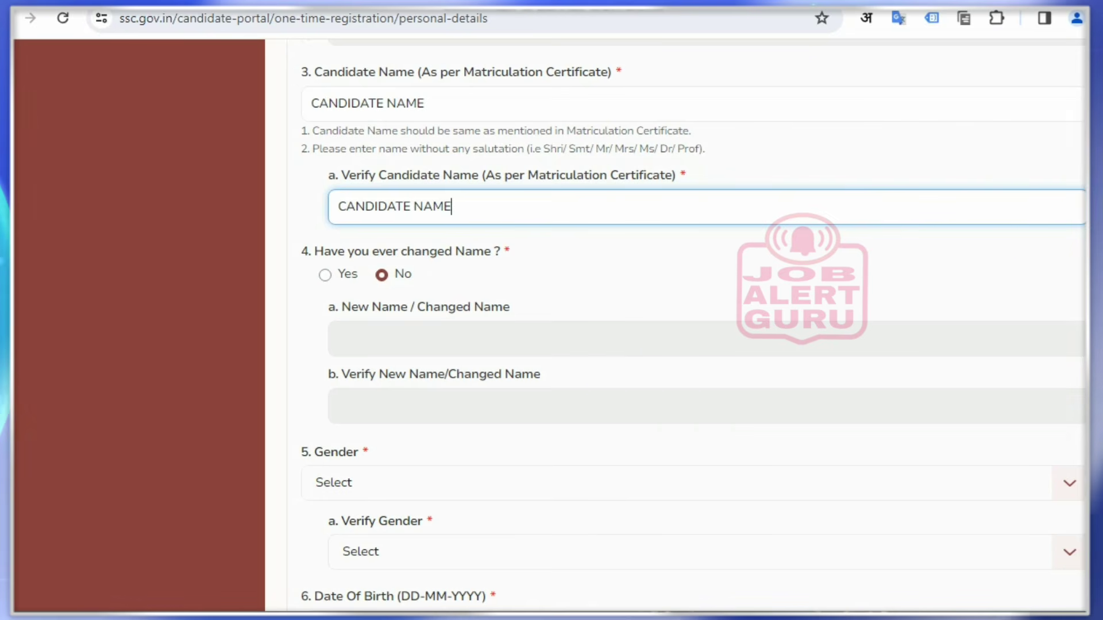
key(ctrl+alt+d)
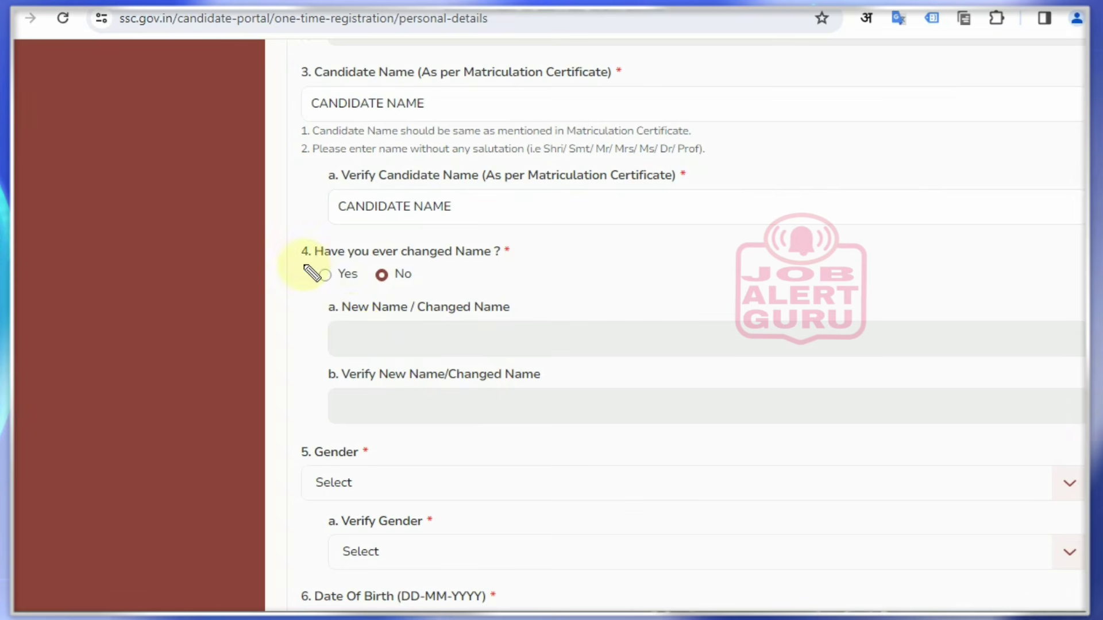
drag(302, 265, 354, 250)
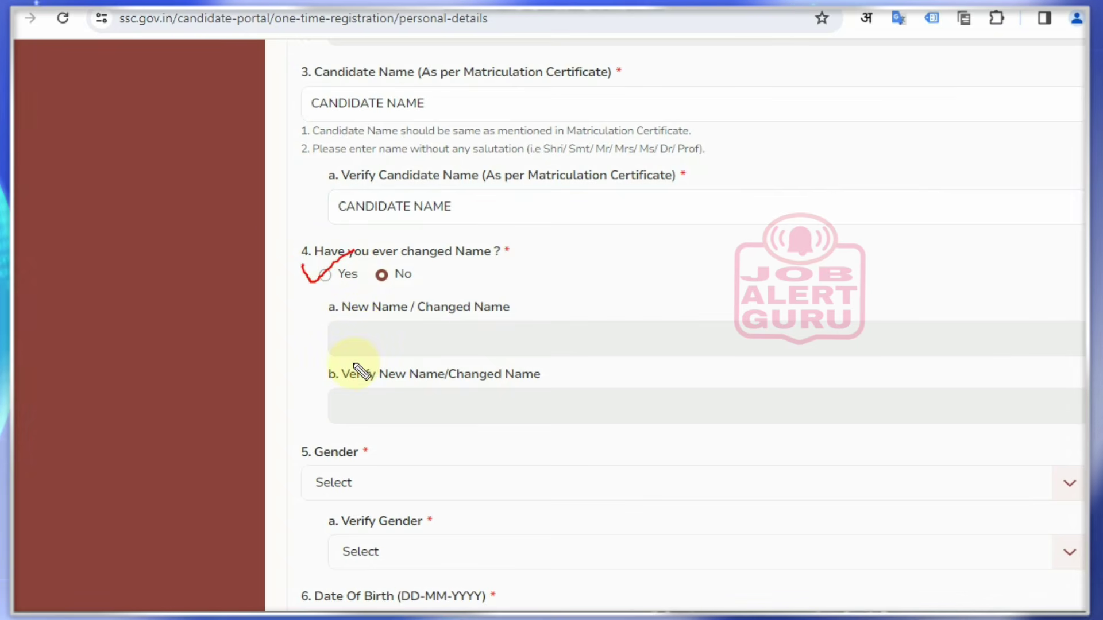
drag(309, 251, 511, 264)
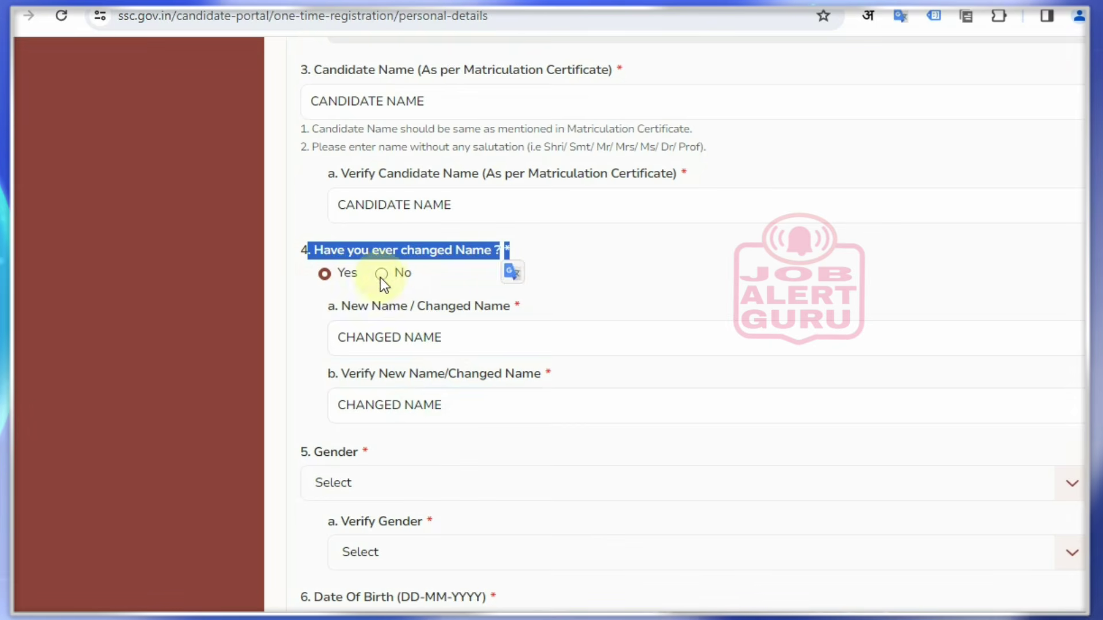
click(382, 274)
click(621, 278)
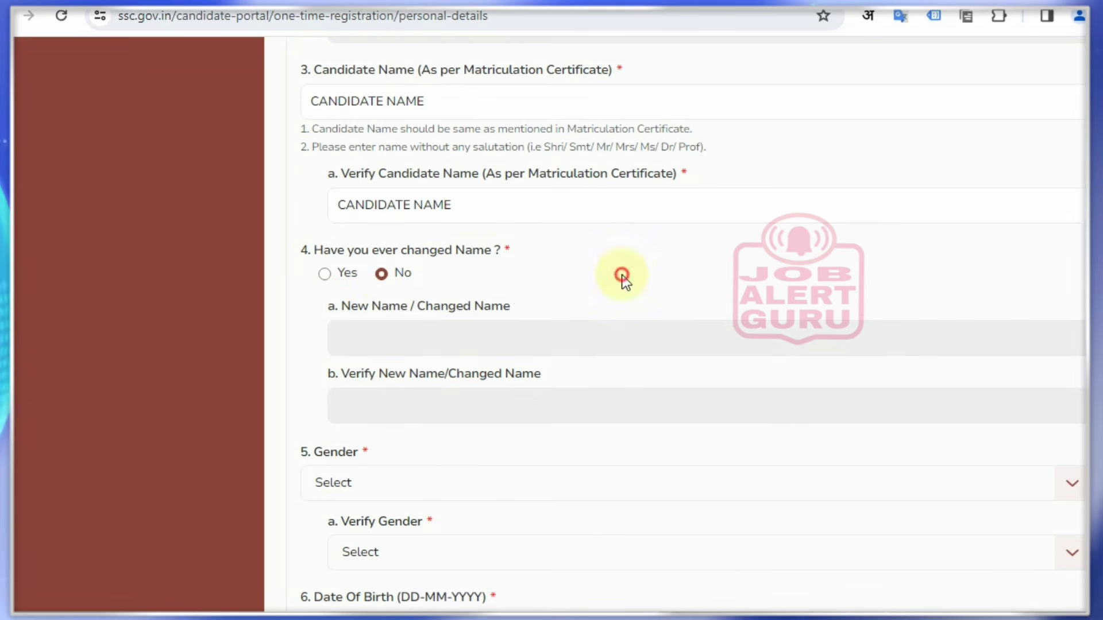
Set the gender and its verification to Male
scroll(354, 429, down, 3)
double_click(317, 273)
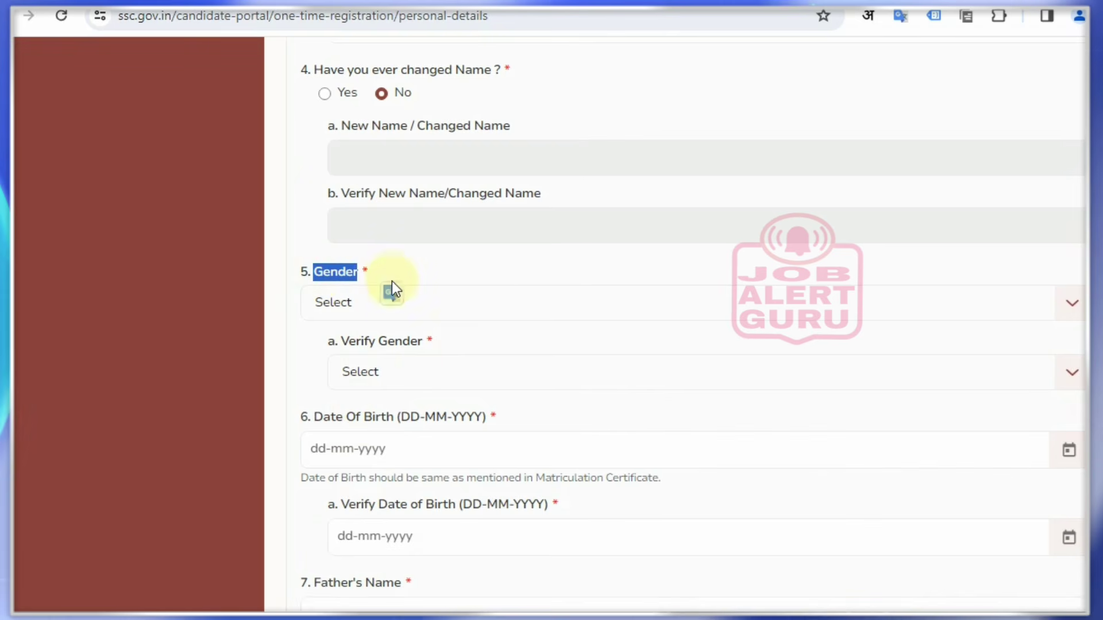
click(489, 320)
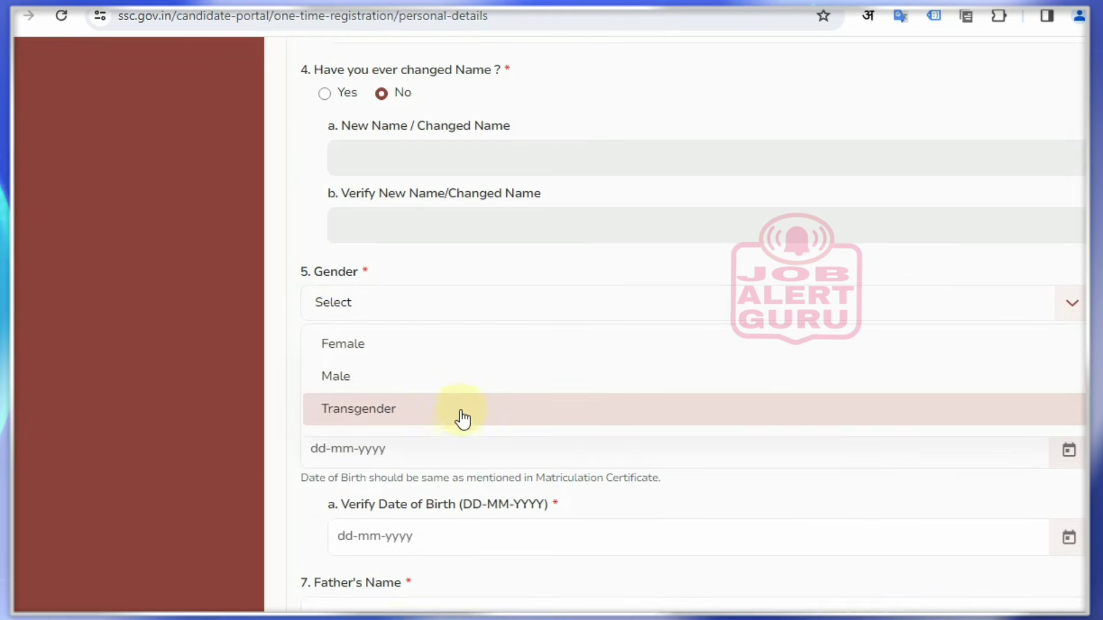
click(470, 370)
click(397, 377)
click(397, 444)
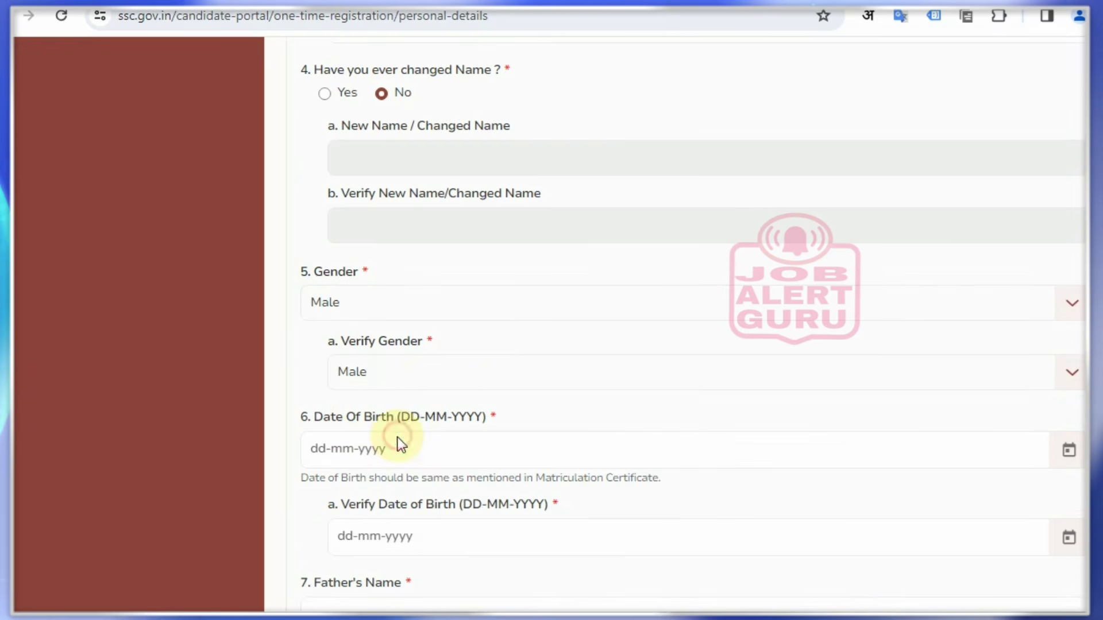
Enter the date of birth 01-01-2000 in both date fields
scroll(581, 351, down, 4)
drag(294, 152, 497, 159)
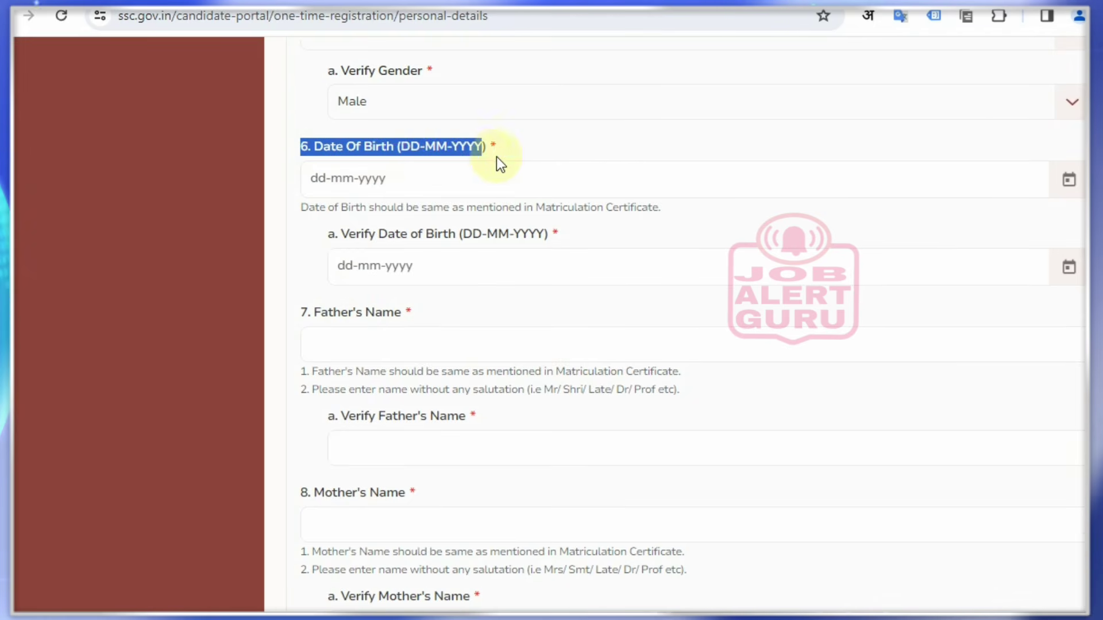
click(321, 178)
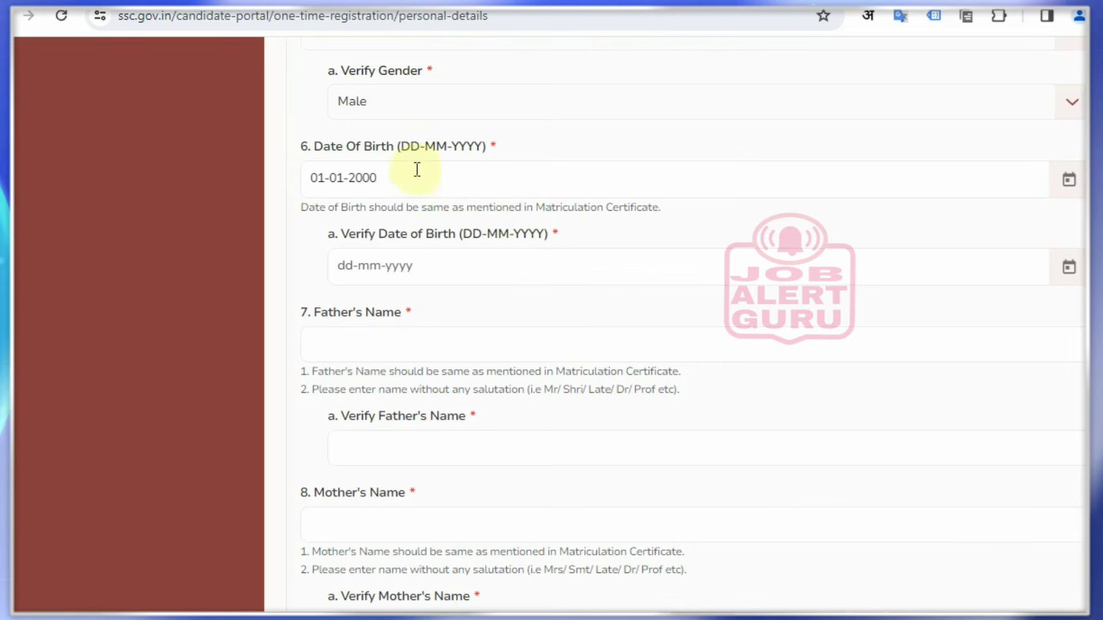
click(406, 265)
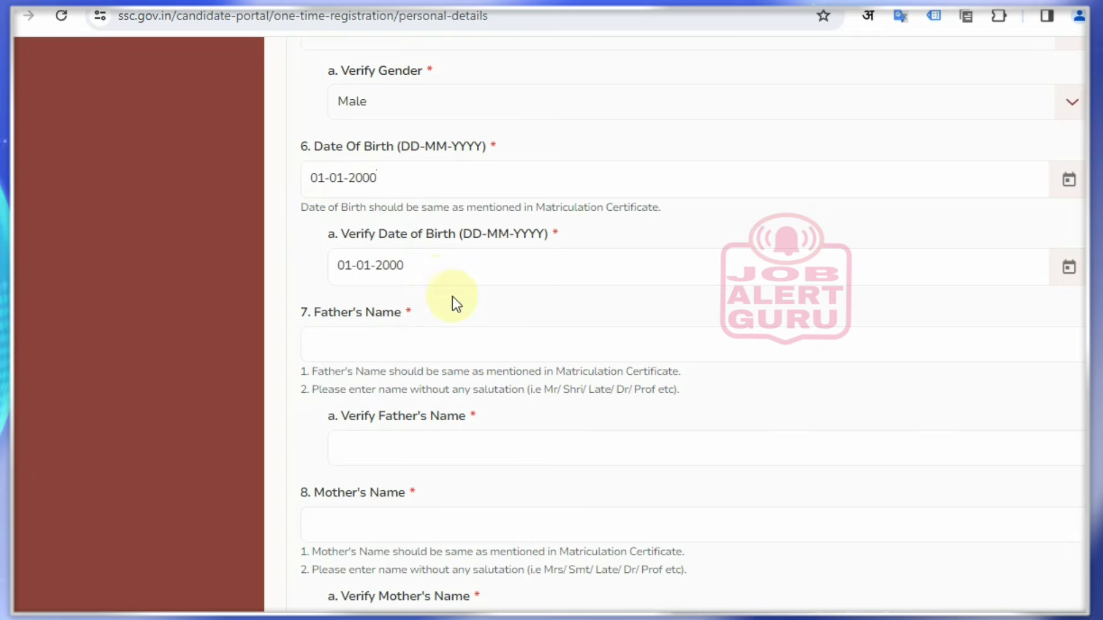
Enter the father's and mother's names, each in its field and Verify field
click(427, 345)
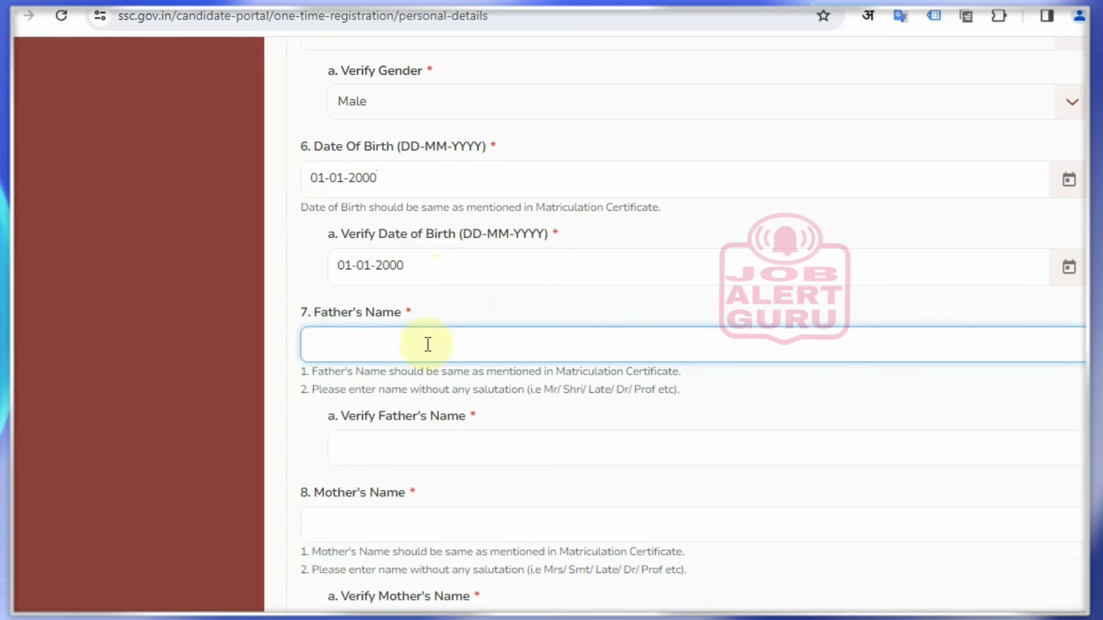
text(FATHERS NAME)
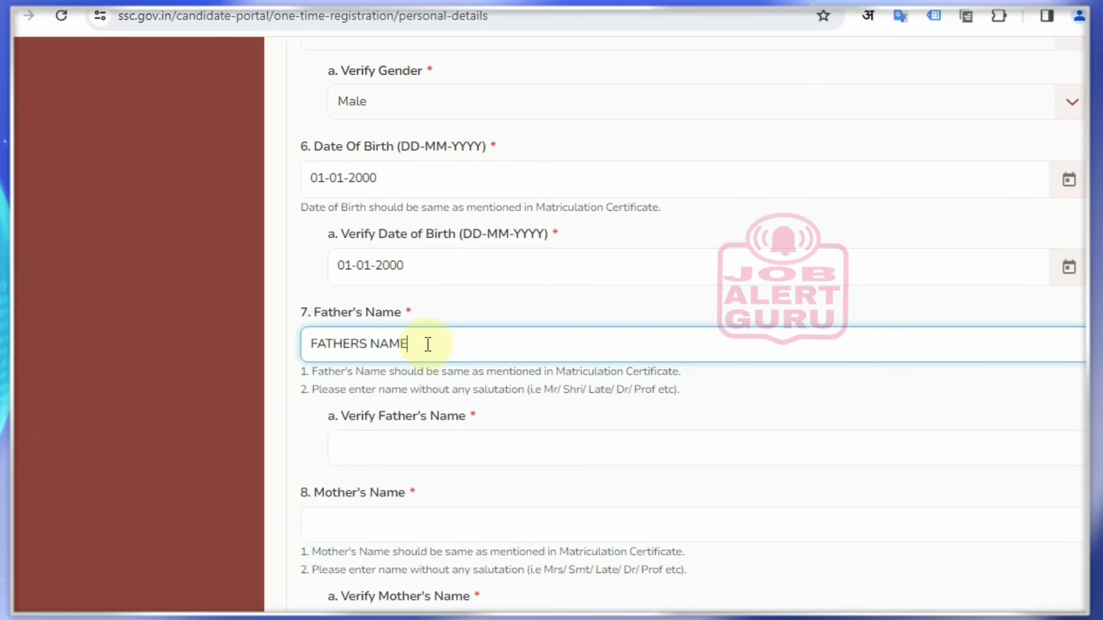
click(445, 458)
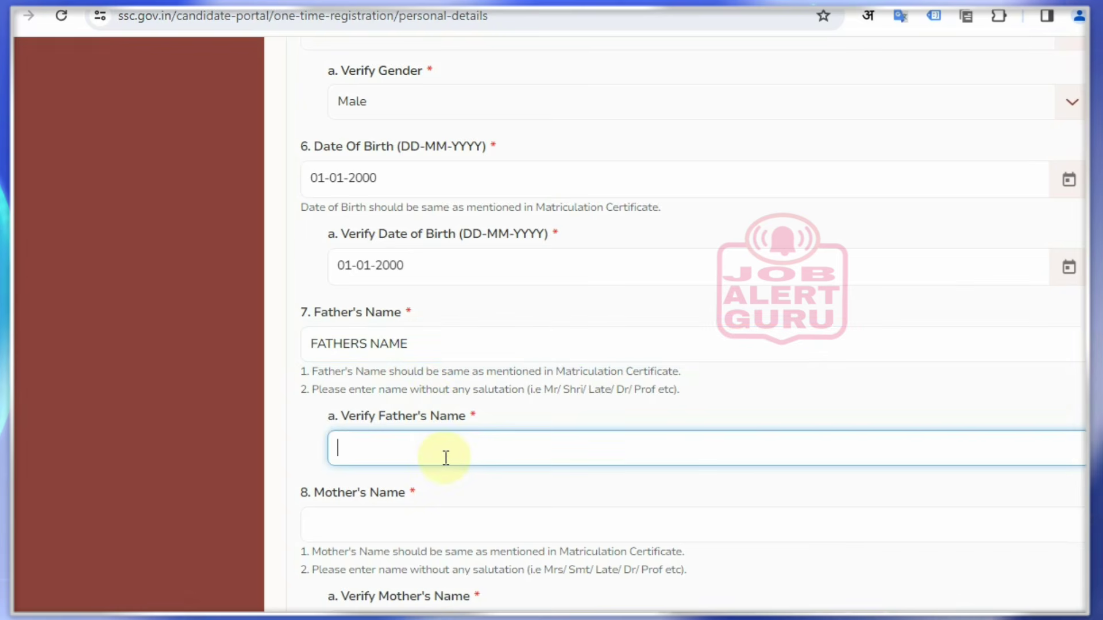
text(FATHERS NAME)
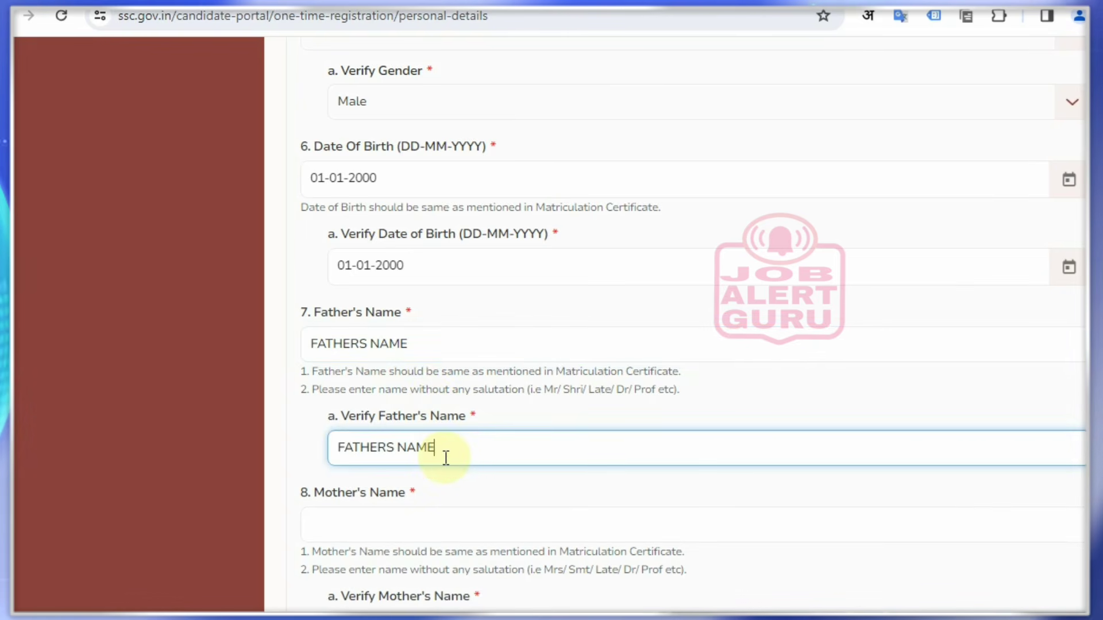
scroll(446, 458, down, 3)
drag(296, 313, 394, 346)
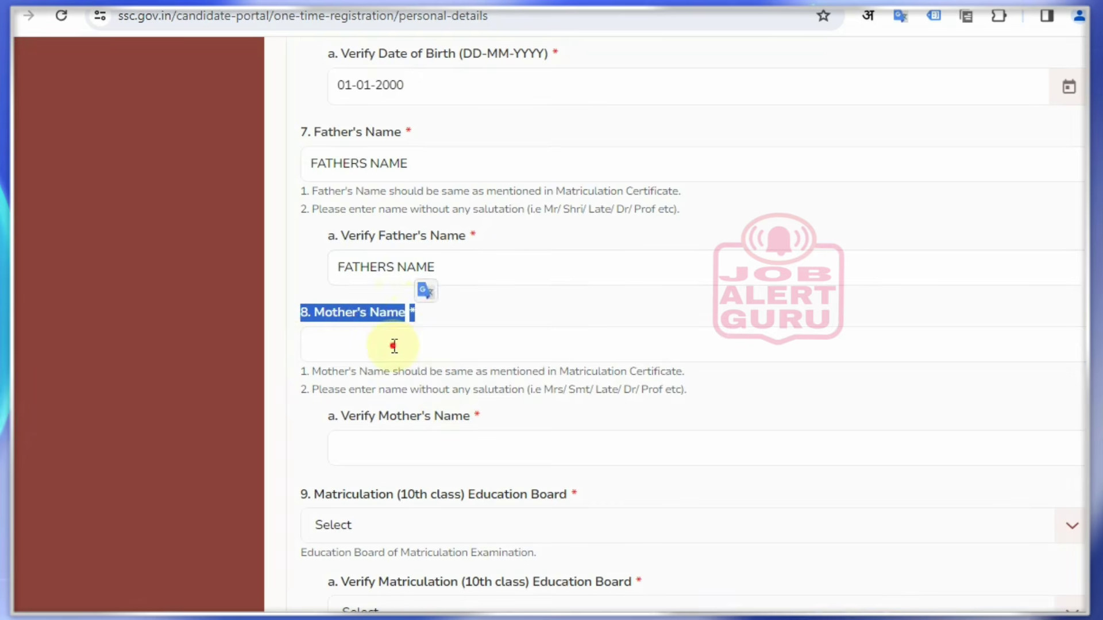
click(395, 346)
text(MOTHER)
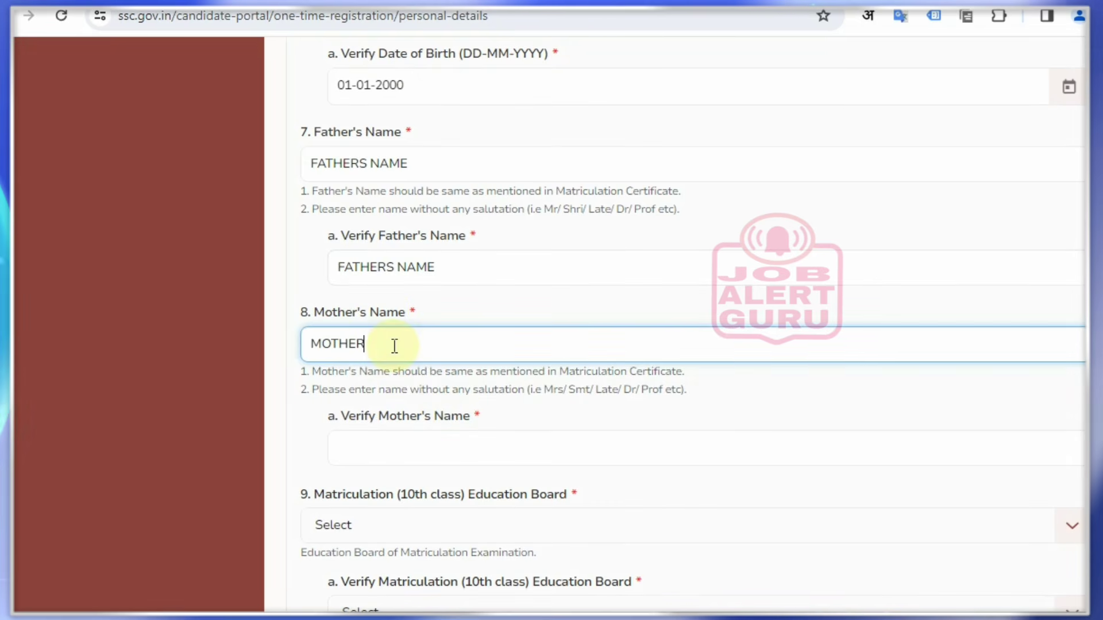
text(S NAME)
click(446, 448)
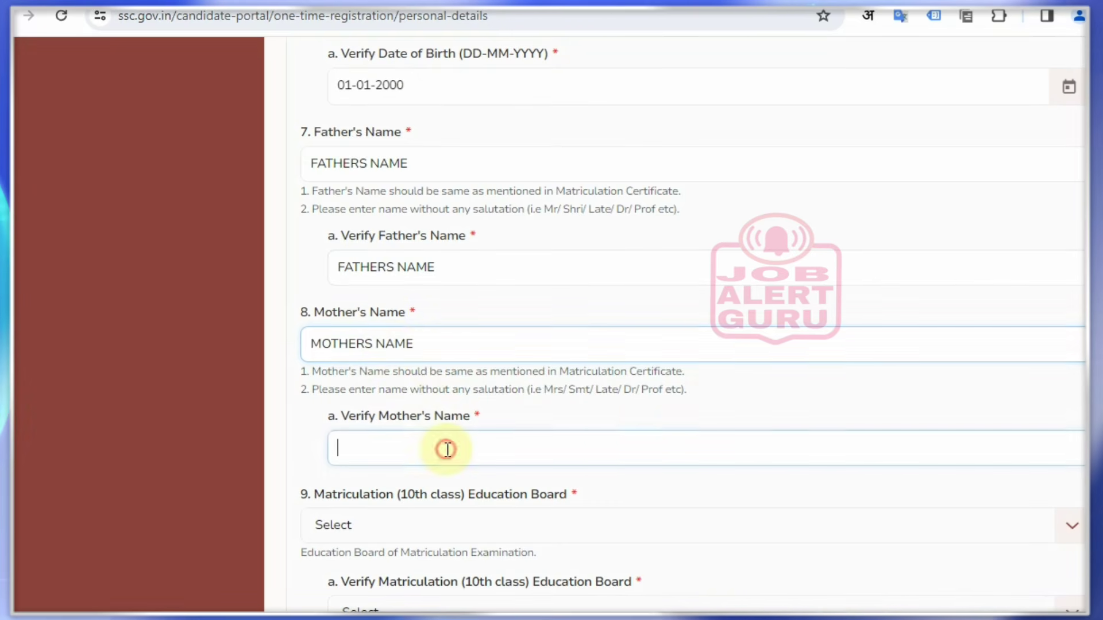
text(MOTHERS NAME)
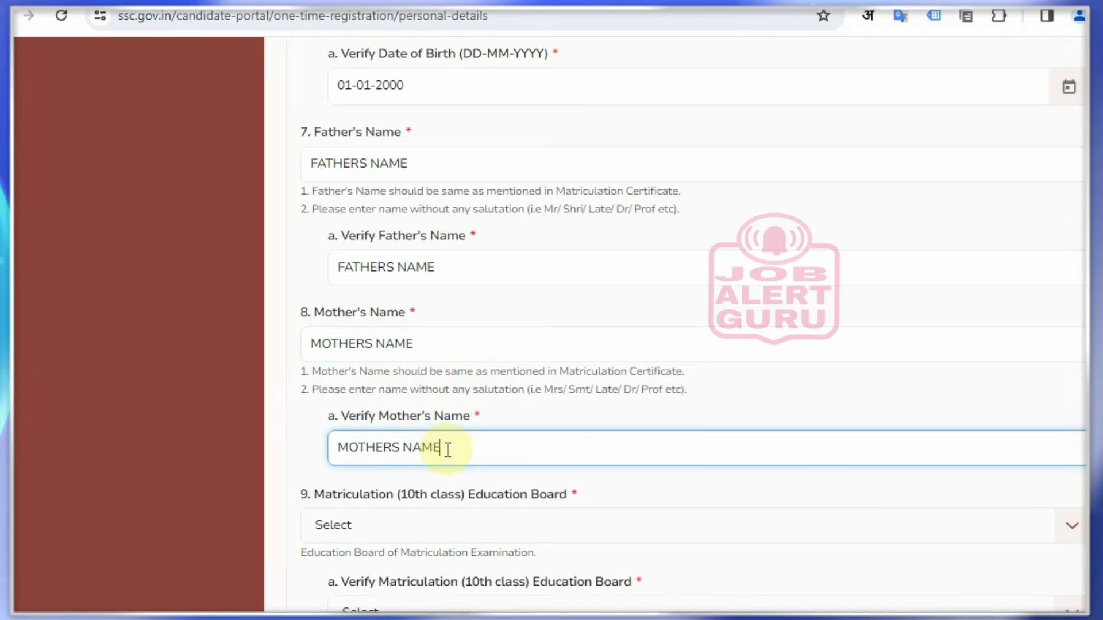
scroll(447, 450, down, 3)
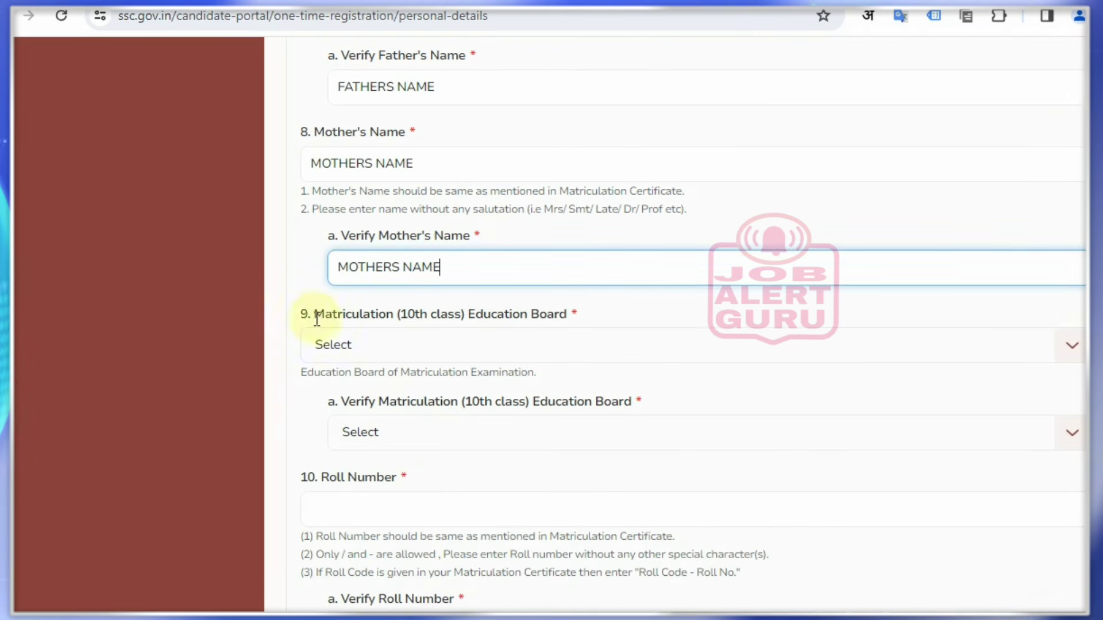
Choose Board of Secondary Education, Rajasthan as the matriculation board in both dropdowns
drag(301, 314, 567, 315)
click(357, 347)
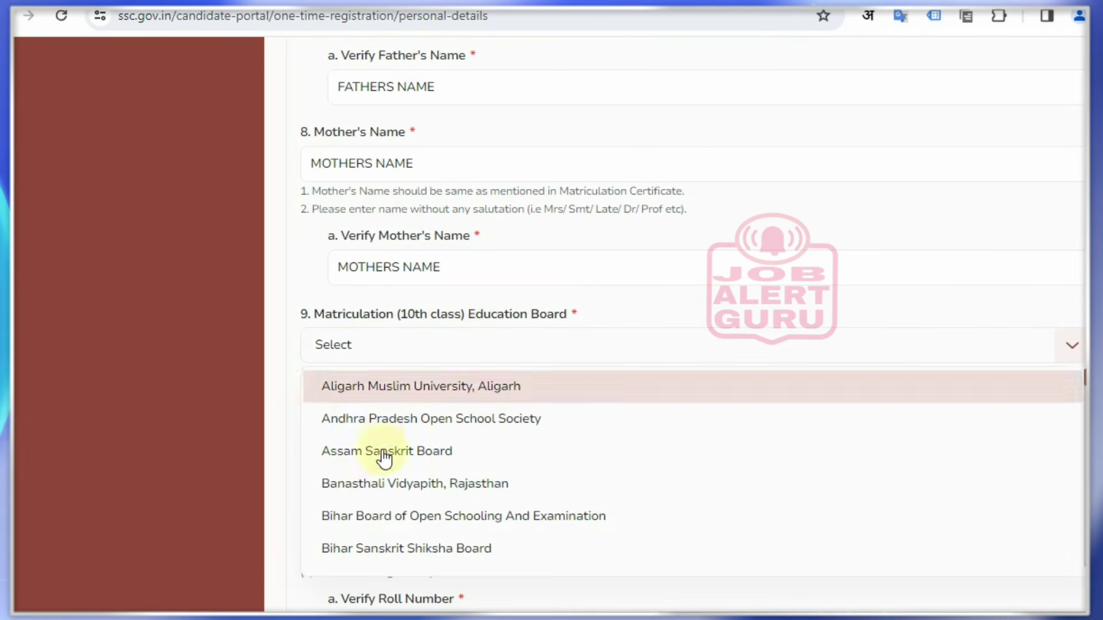
scroll(498, 462, down, 3)
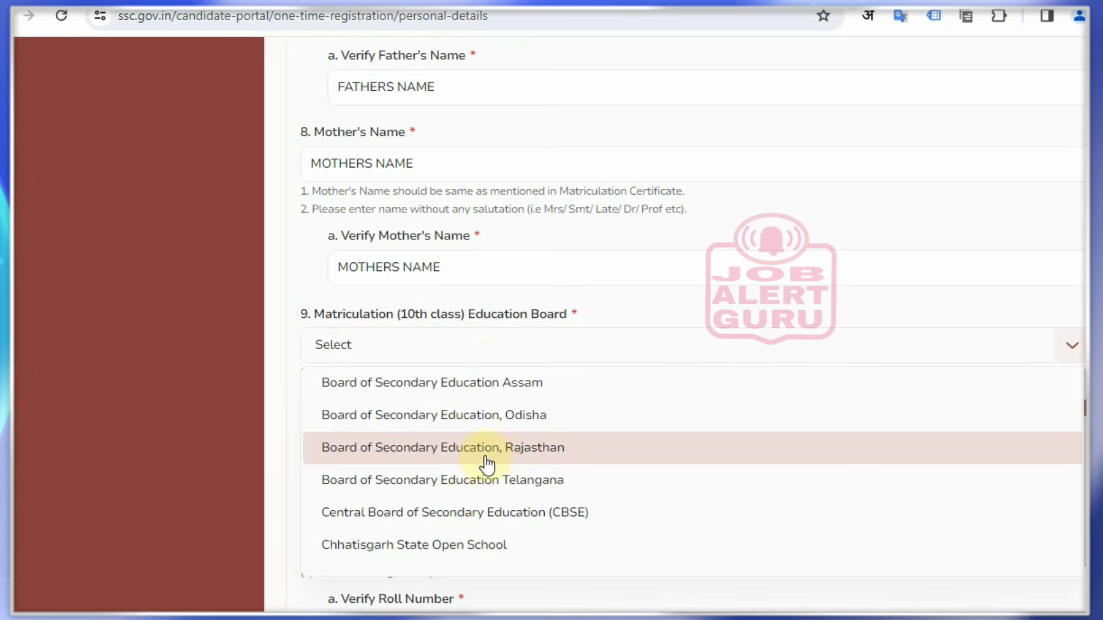
click(484, 463)
click(432, 431)
scroll(573, 524, down, 3)
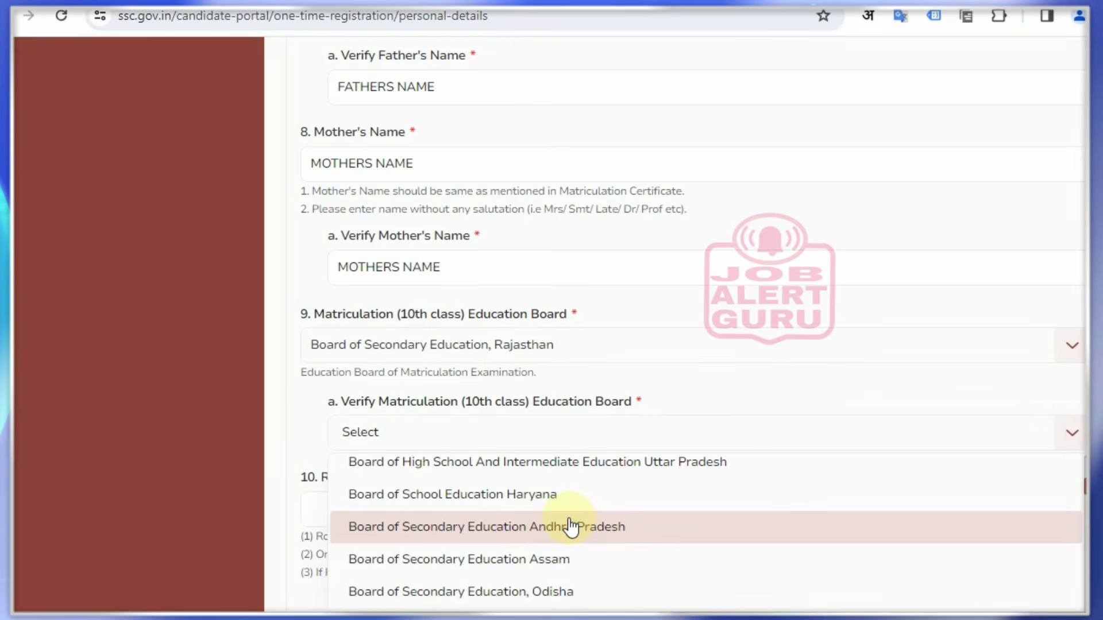
scroll(628, 510, down, 2)
click(603, 529)
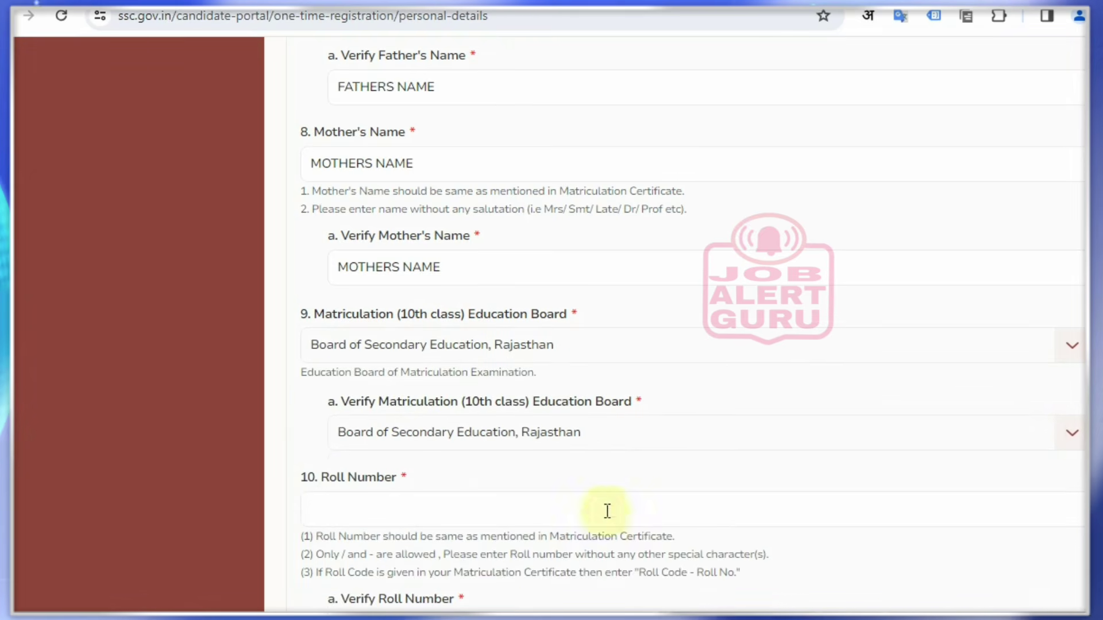
Enter the matriculation roll number and its verification
scroll(607, 494, down, 3)
drag(314, 294, 389, 345)
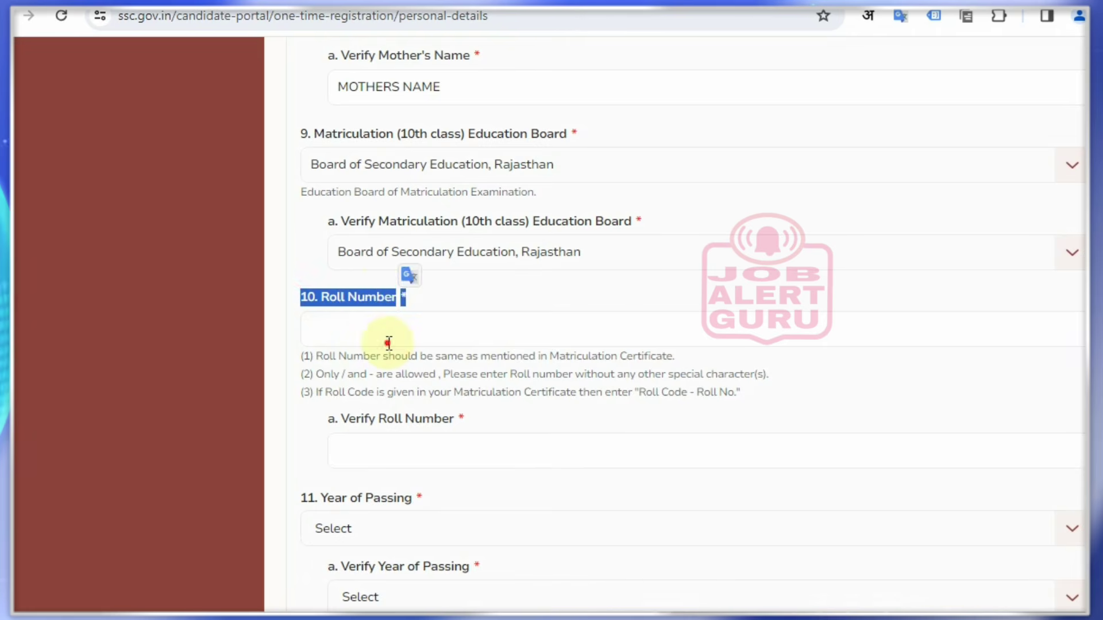
click(389, 343)
text(1)
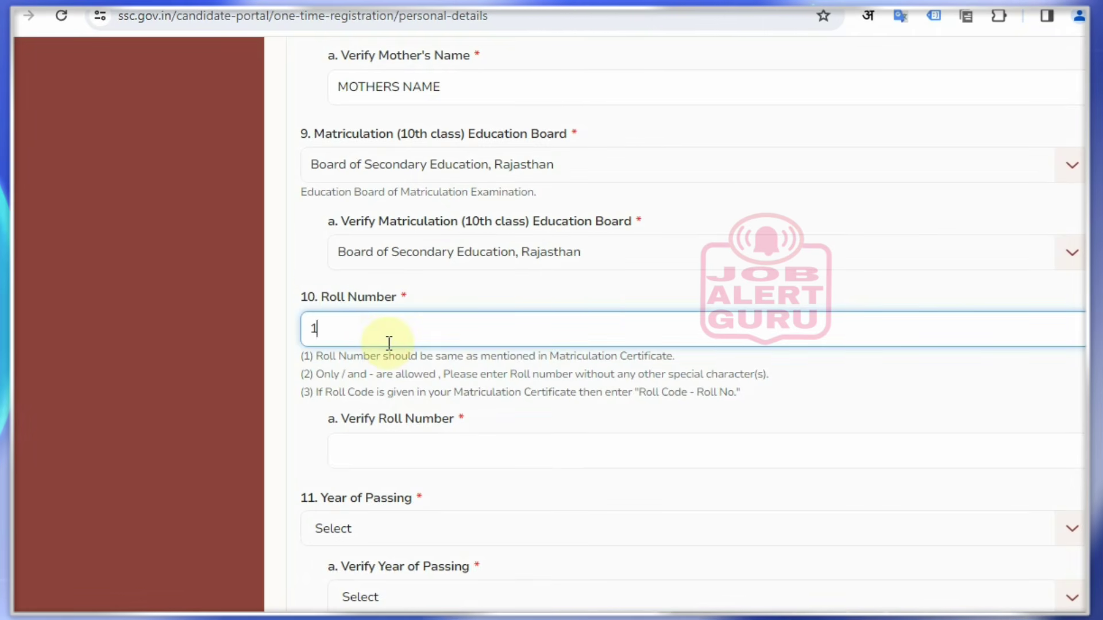
text(11111111111111)
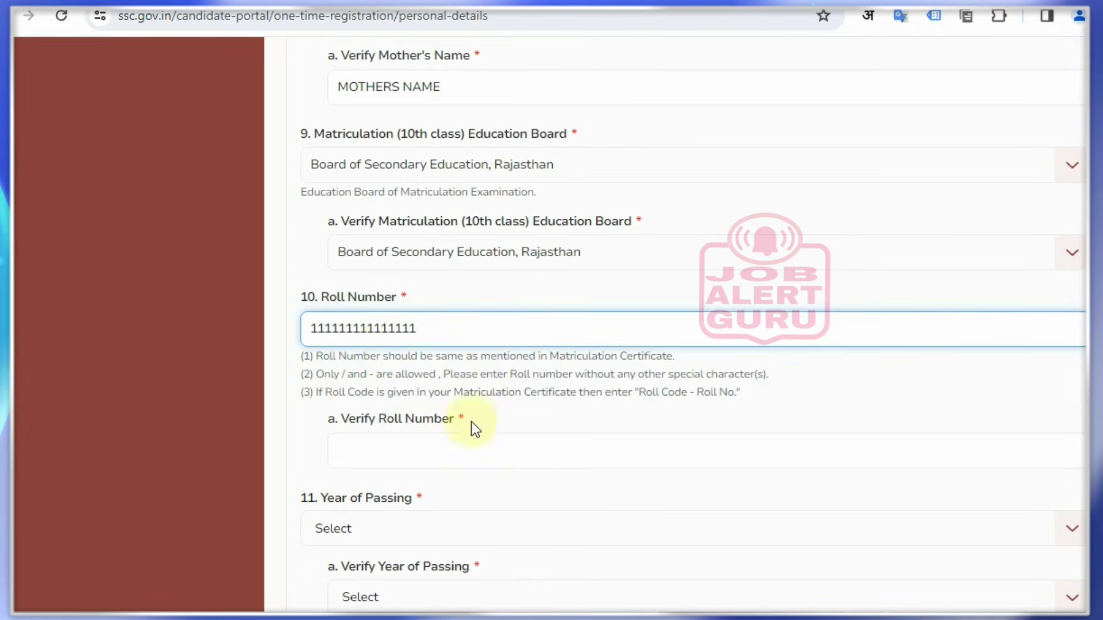
click(460, 440)
text(111111111111111)
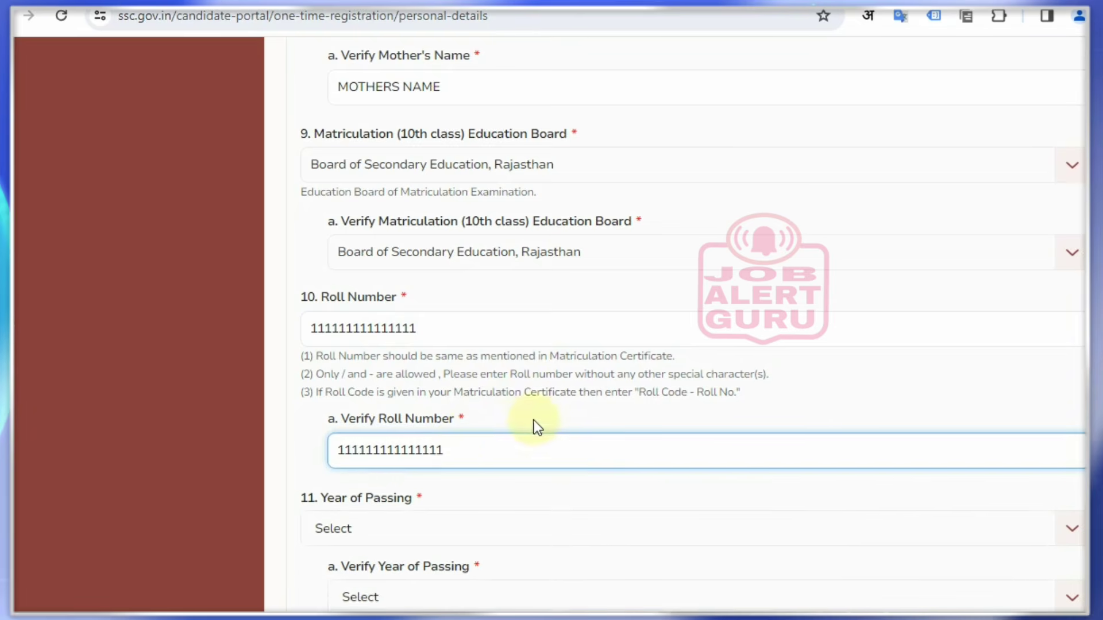
scroll(537, 433, down, 6)
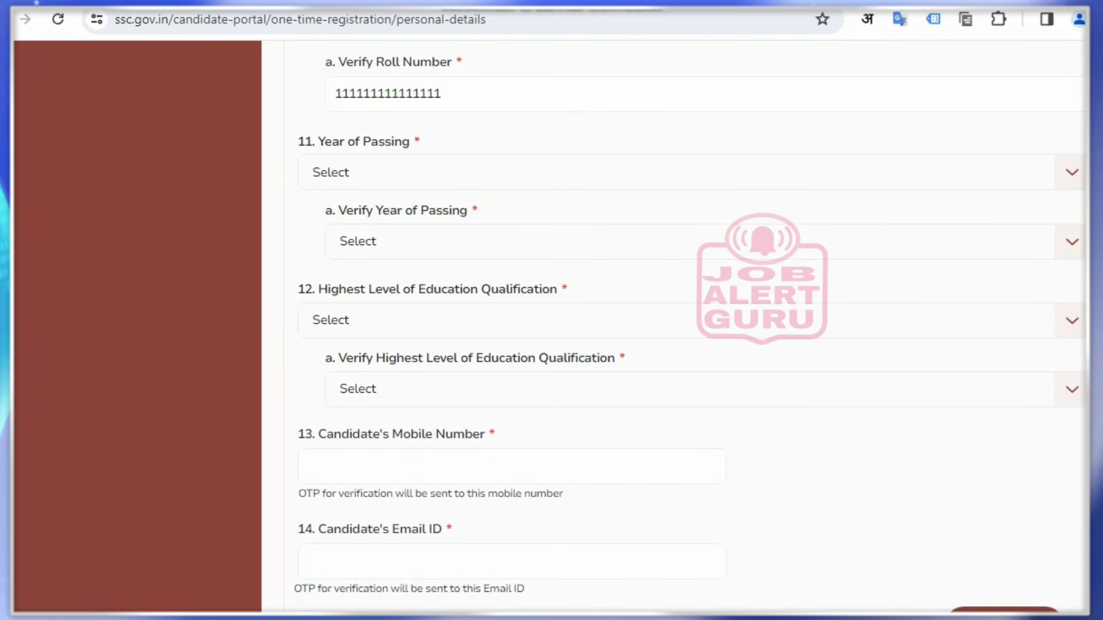
Set the year of passing to 2020 in both Year of Passing dropdowns
click(427, 172)
click(402, 279)
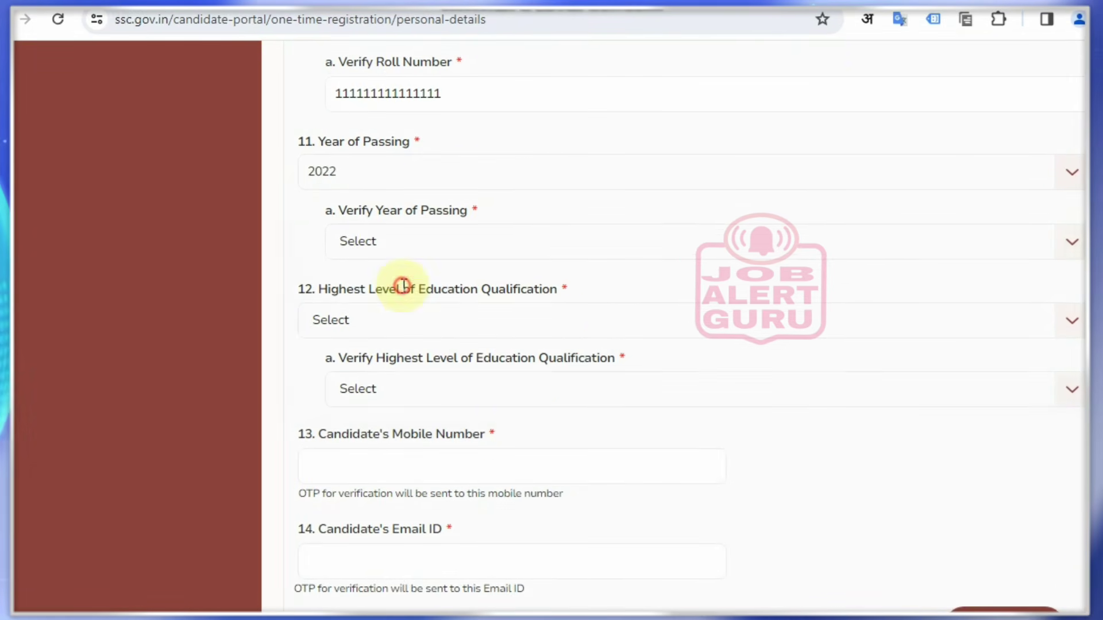
click(385, 170)
click(386, 245)
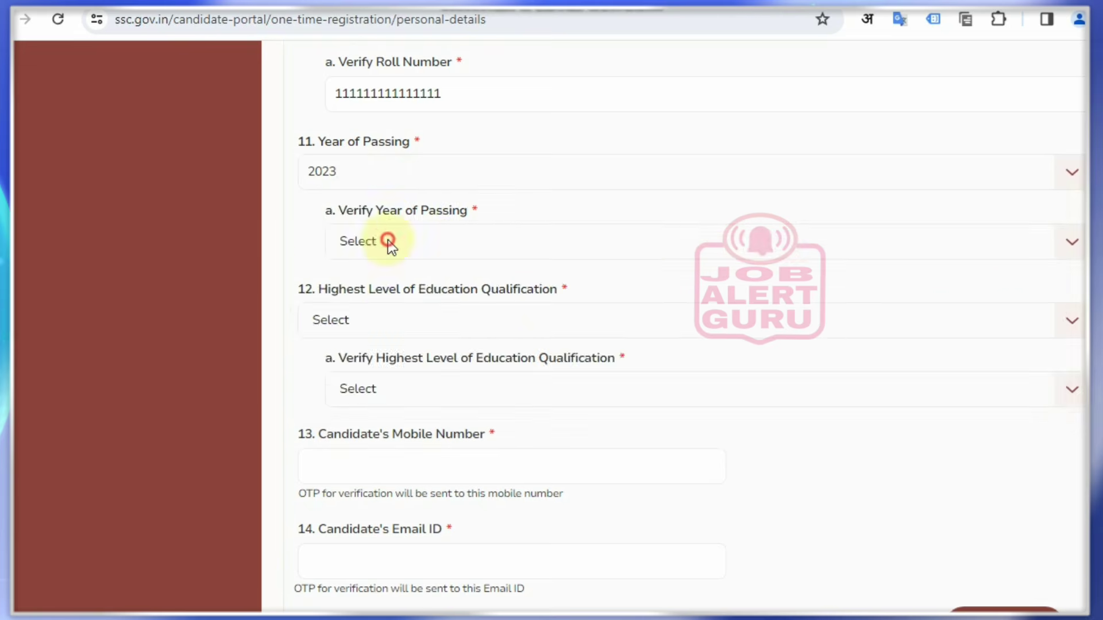
click(381, 173)
click(398, 360)
click(418, 245)
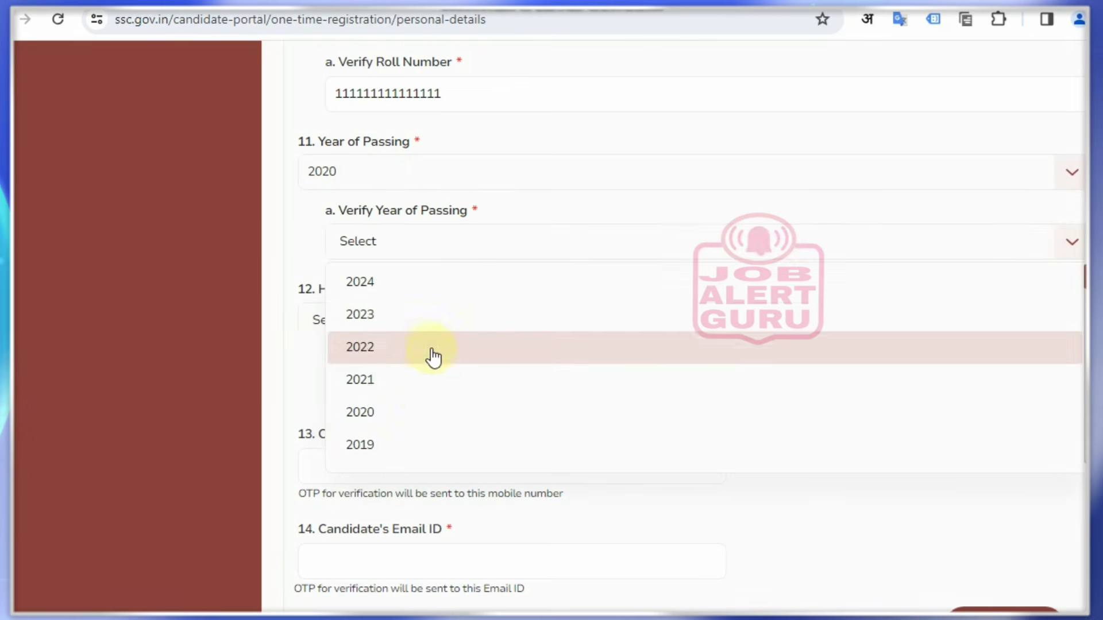
click(417, 411)
Set the highest qualification and its verification to Graduation
drag(301, 284, 564, 314)
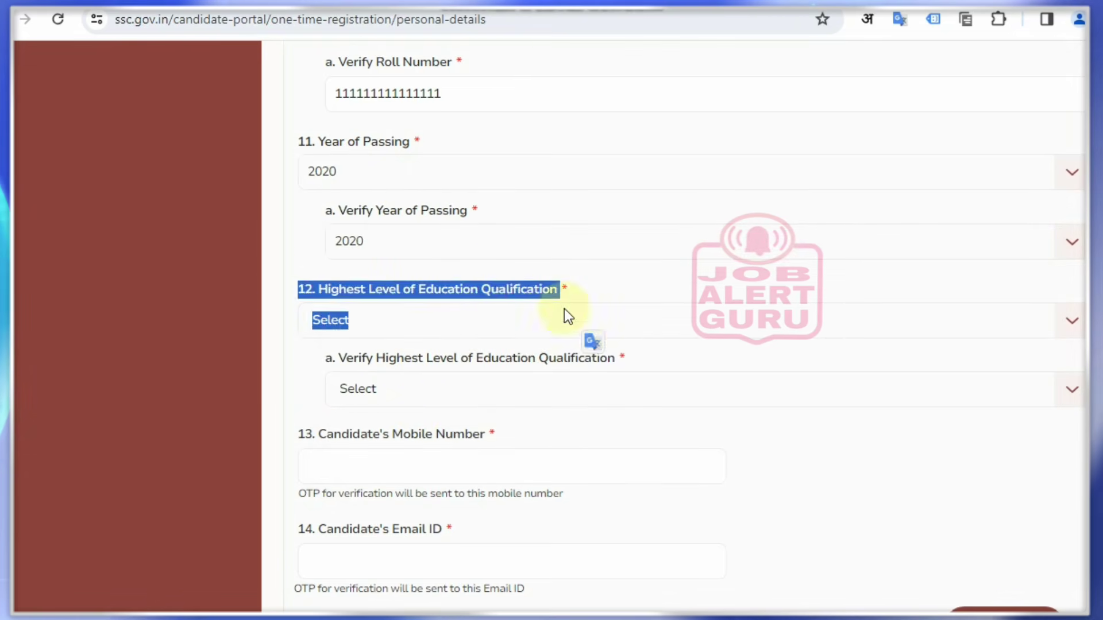
click(405, 332)
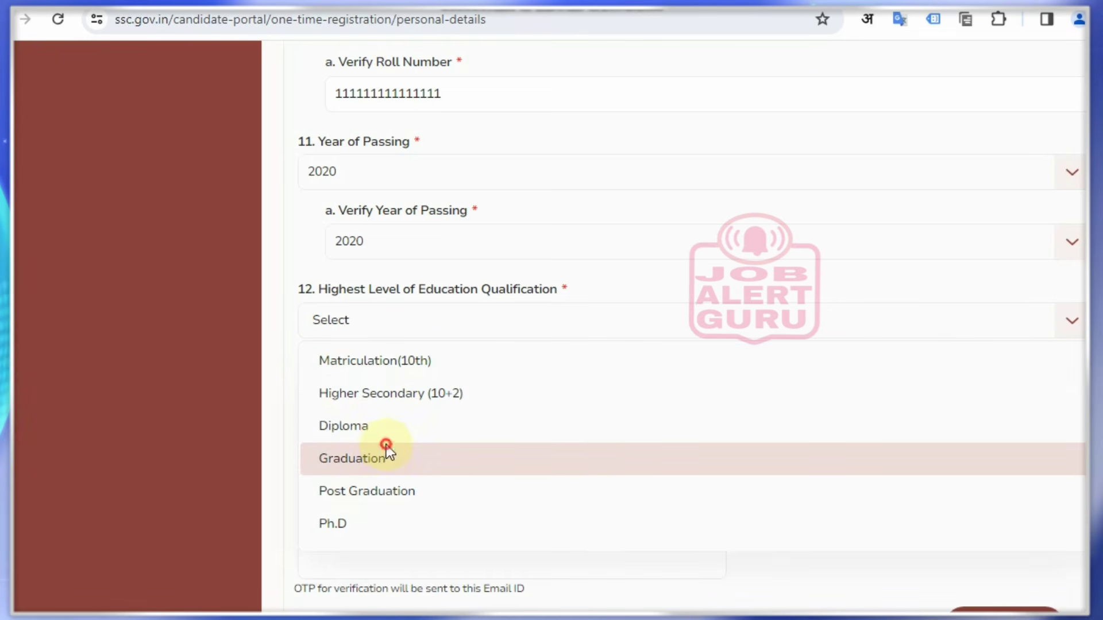
click(386, 444)
drag(339, 358, 446, 377)
click(407, 388)
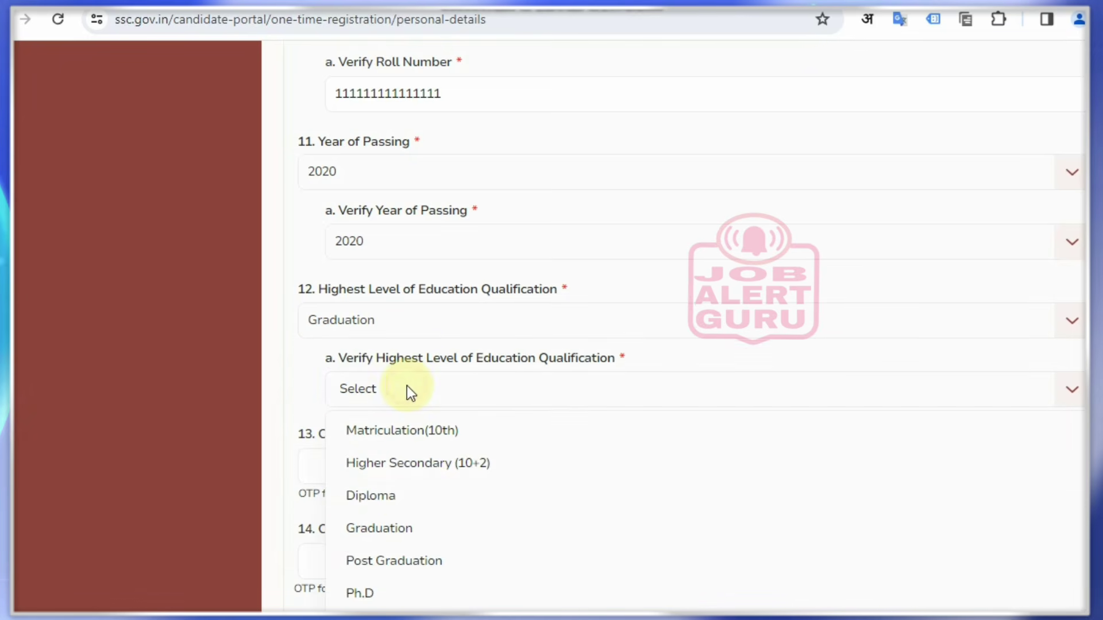
click(407, 532)
scroll(208, 285, down, 3)
Enter the candidate's mobile number
drag(297, 245, 502, 256)
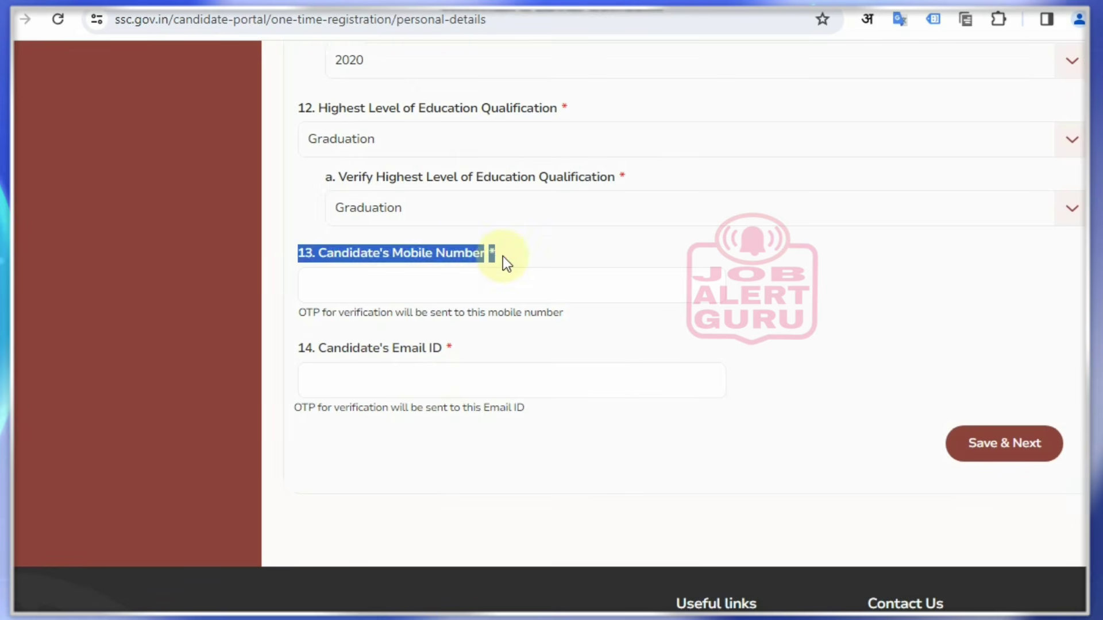
click(526, 258)
click(401, 278)
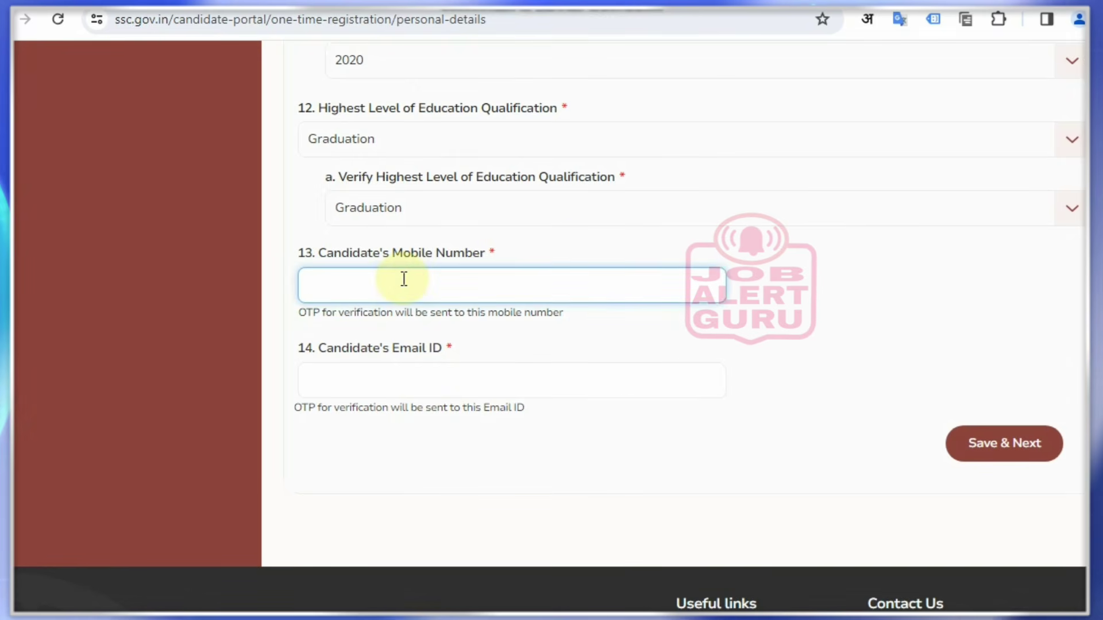
text(9999999999)
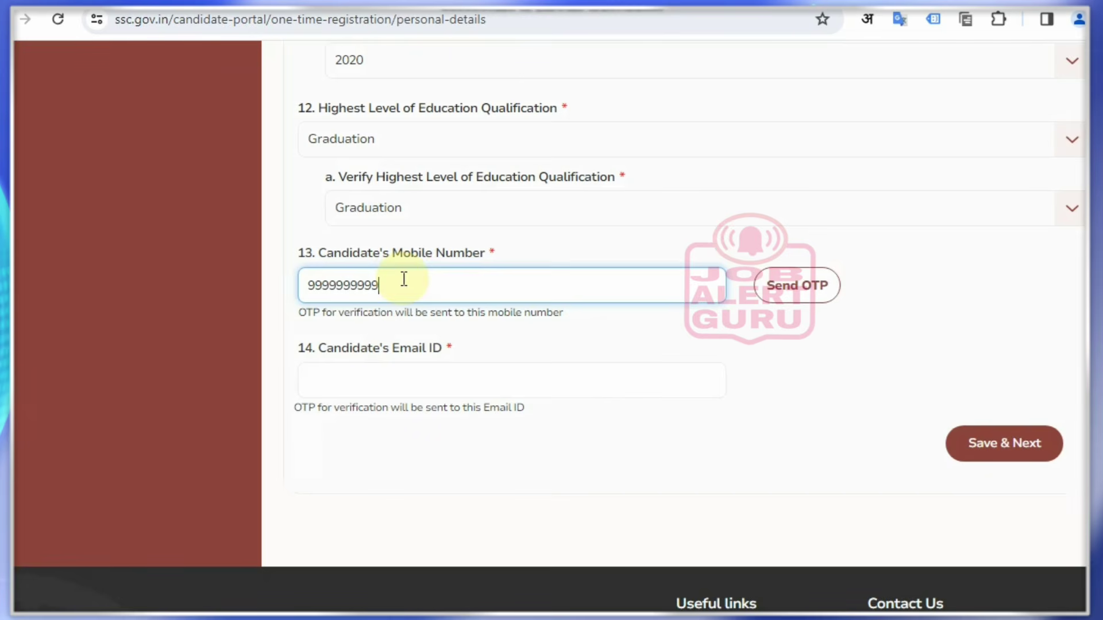
Enter the candidate's e-mail address and mark the OTP controls beside the contact fields
click(387, 389)
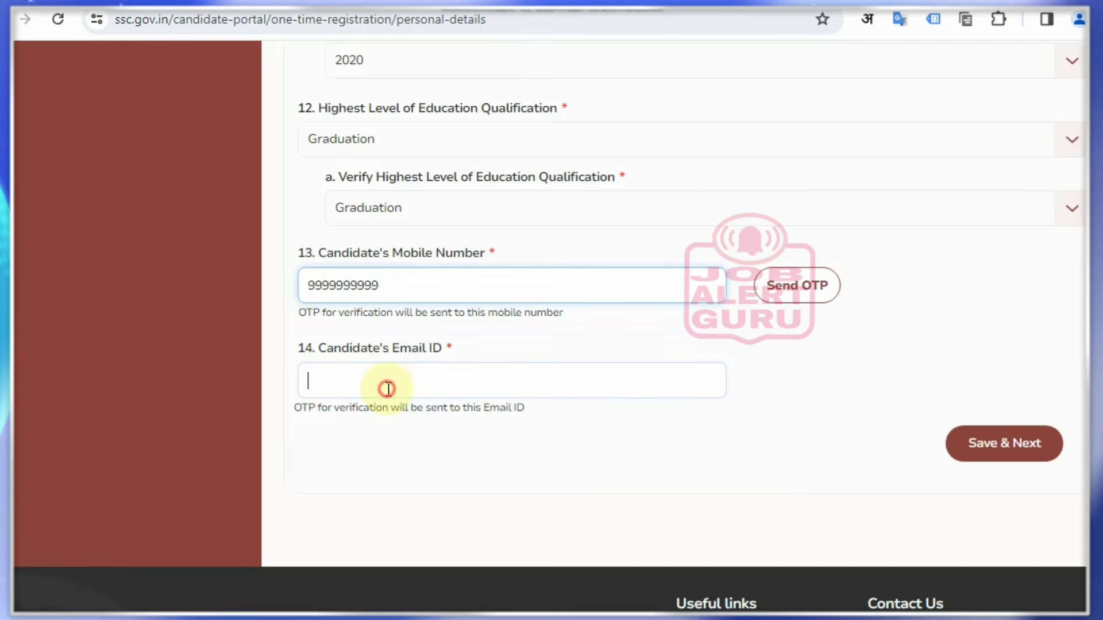
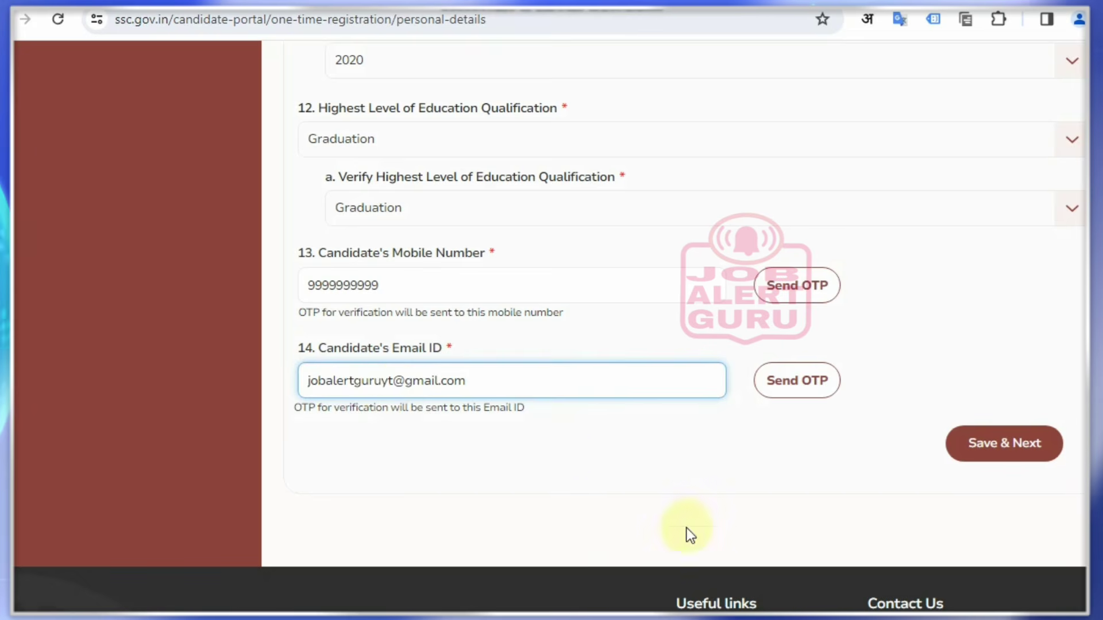
click(687, 528)
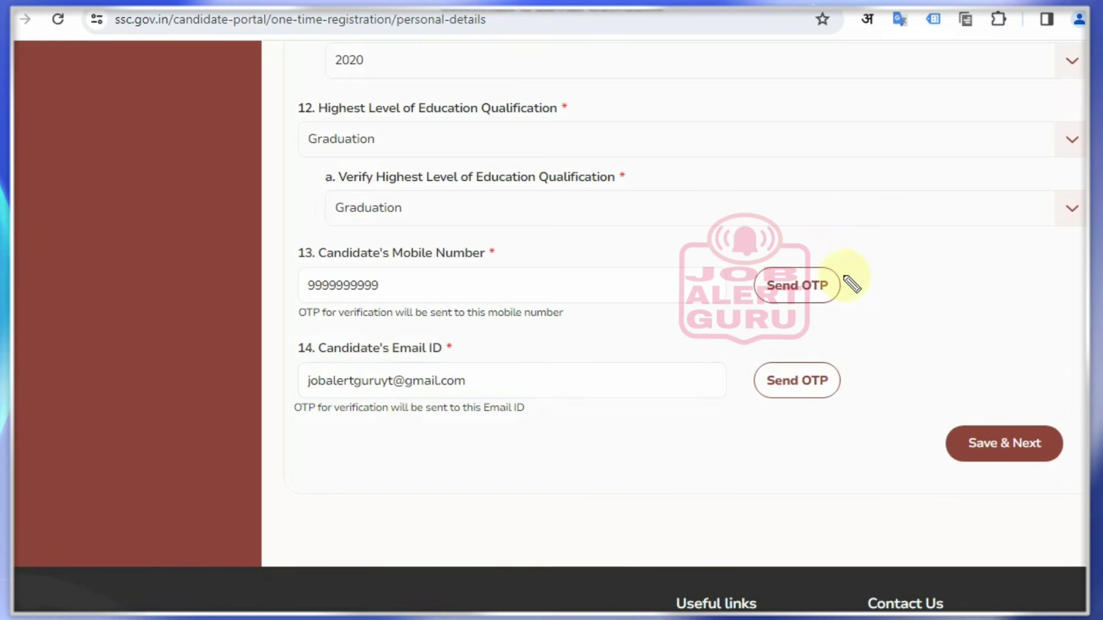
drag(843, 276, 907, 276)
drag(838, 367, 898, 362)
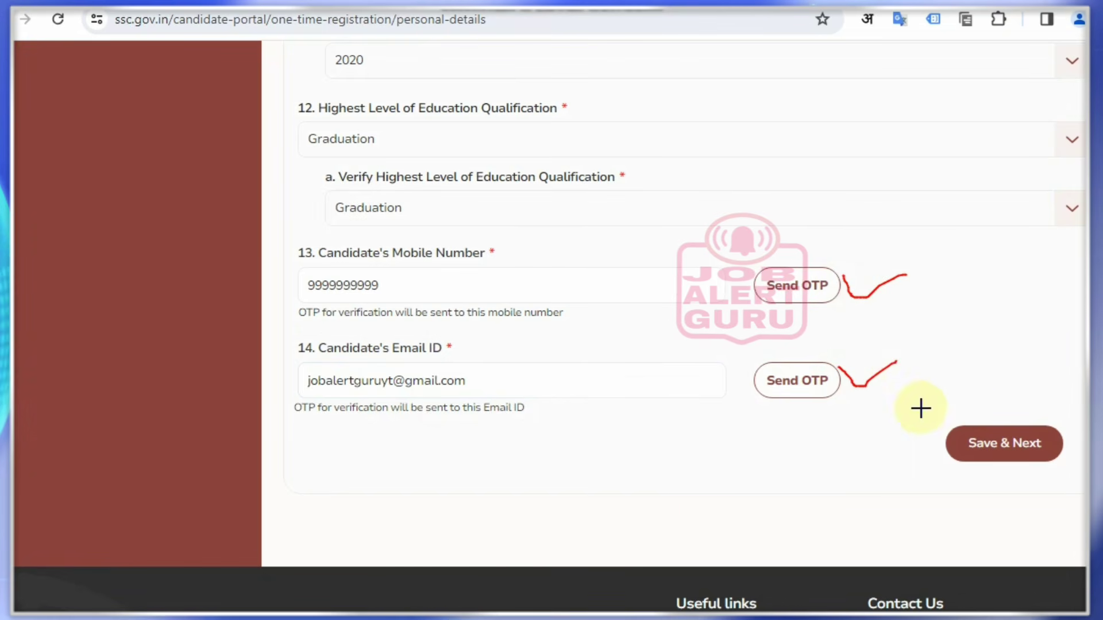
drag(921, 409, 1073, 472)
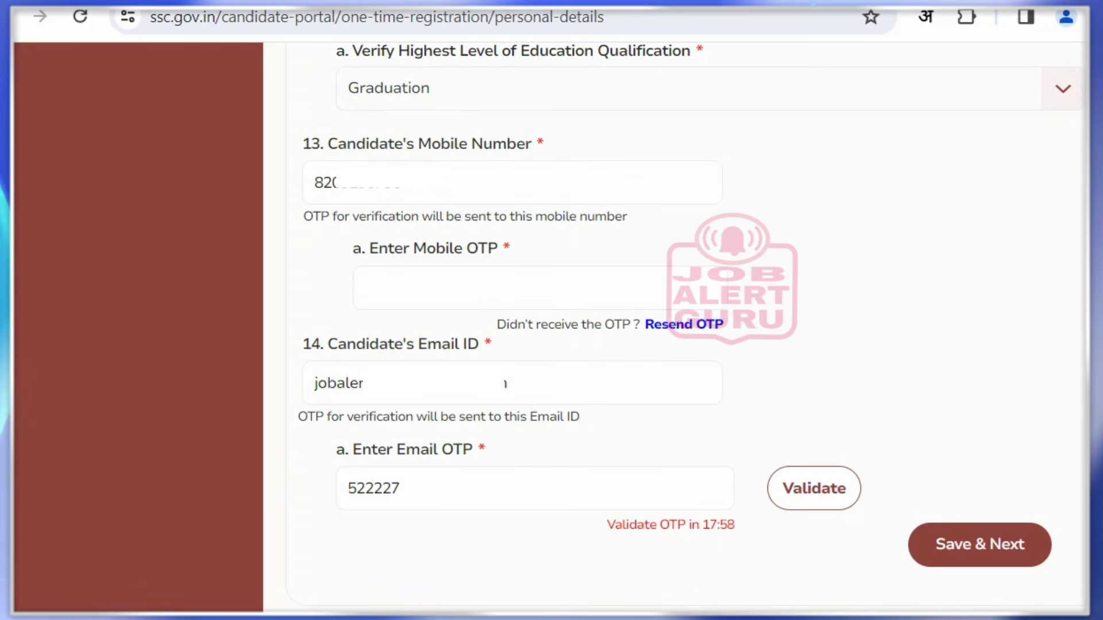
Validate the e-mail and mobile OTPs, then Save & Next the personal details
click(814, 488)
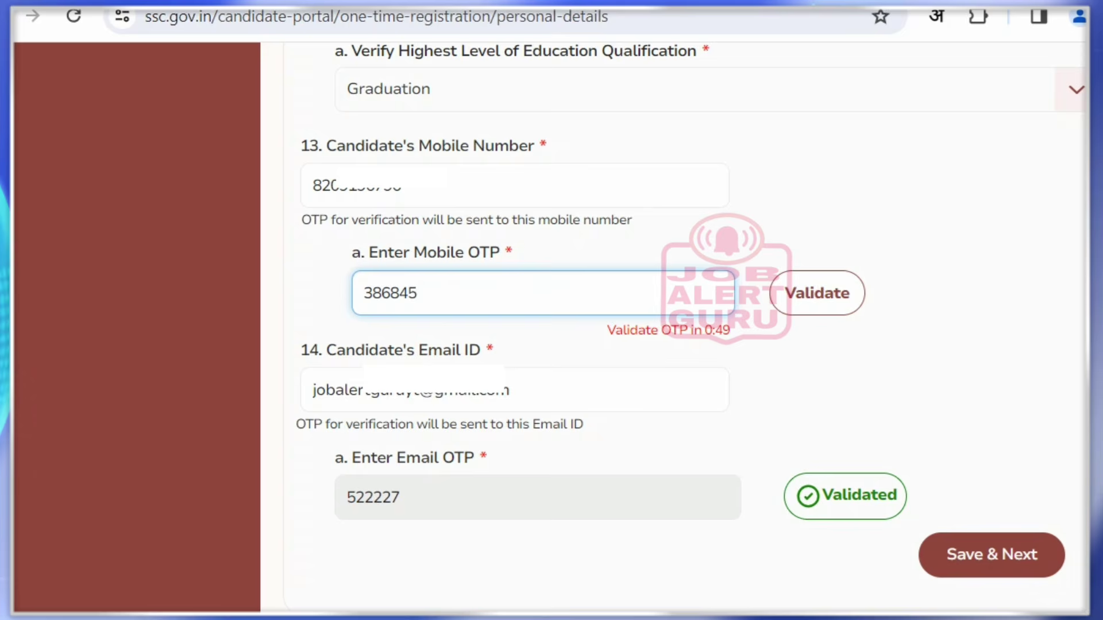
click(817, 293)
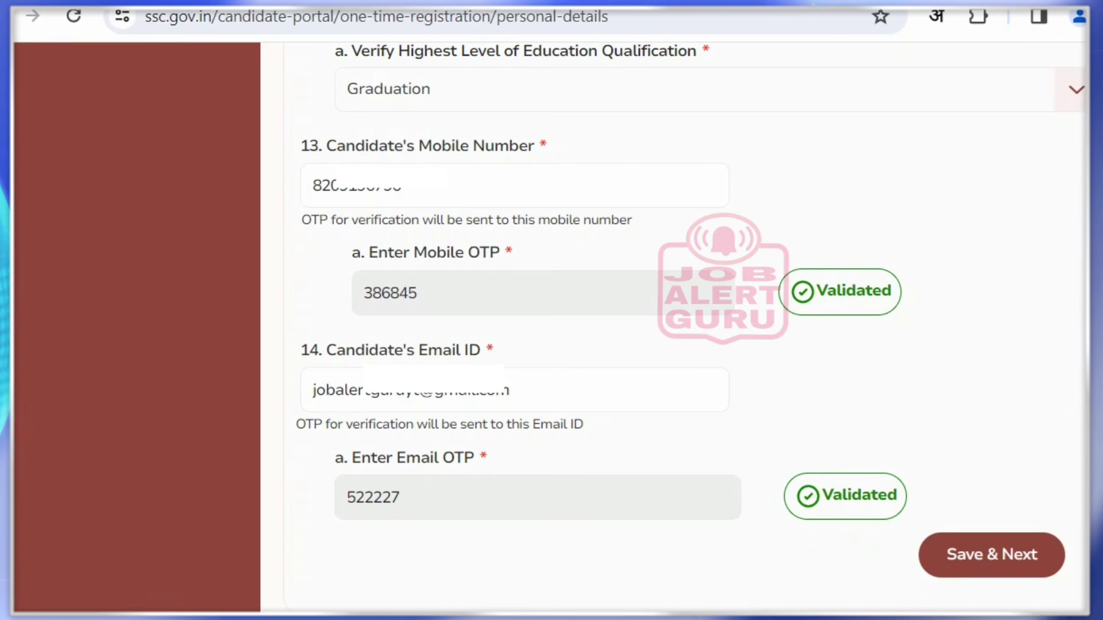
click(991, 555)
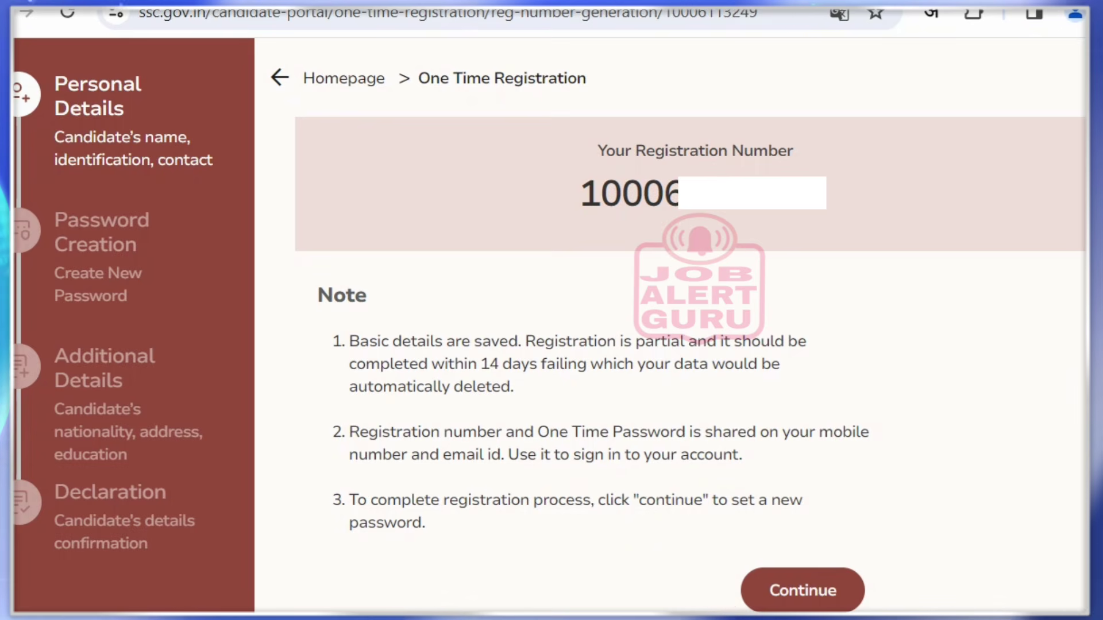
Continue past the registration number page and select the Registration Number field on the sign-in form
click(802, 591)
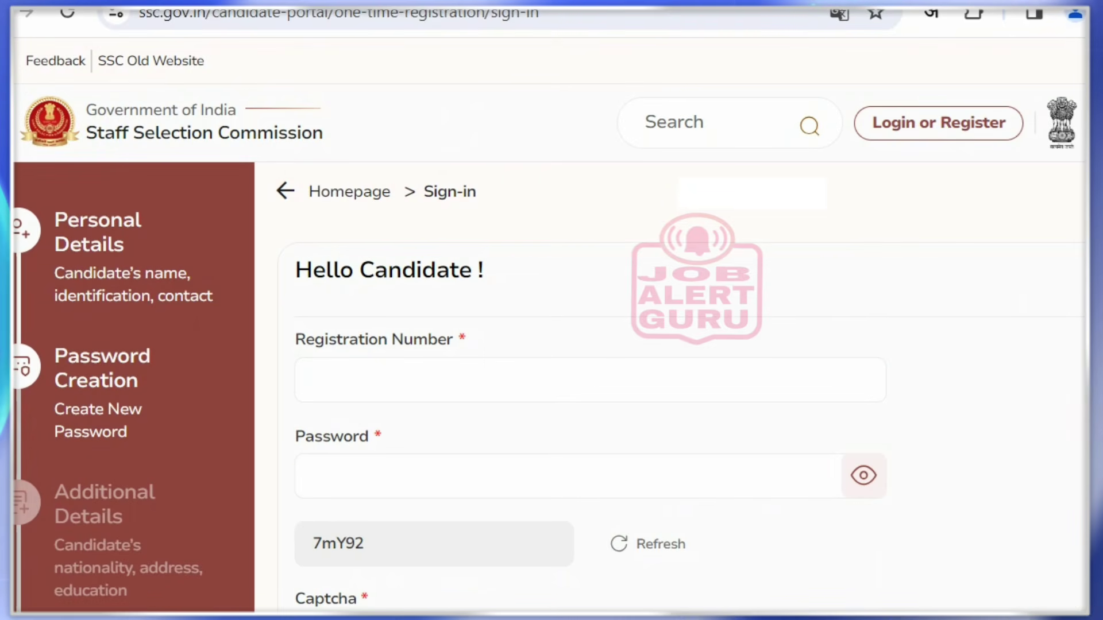
drag(296, 271, 483, 271)
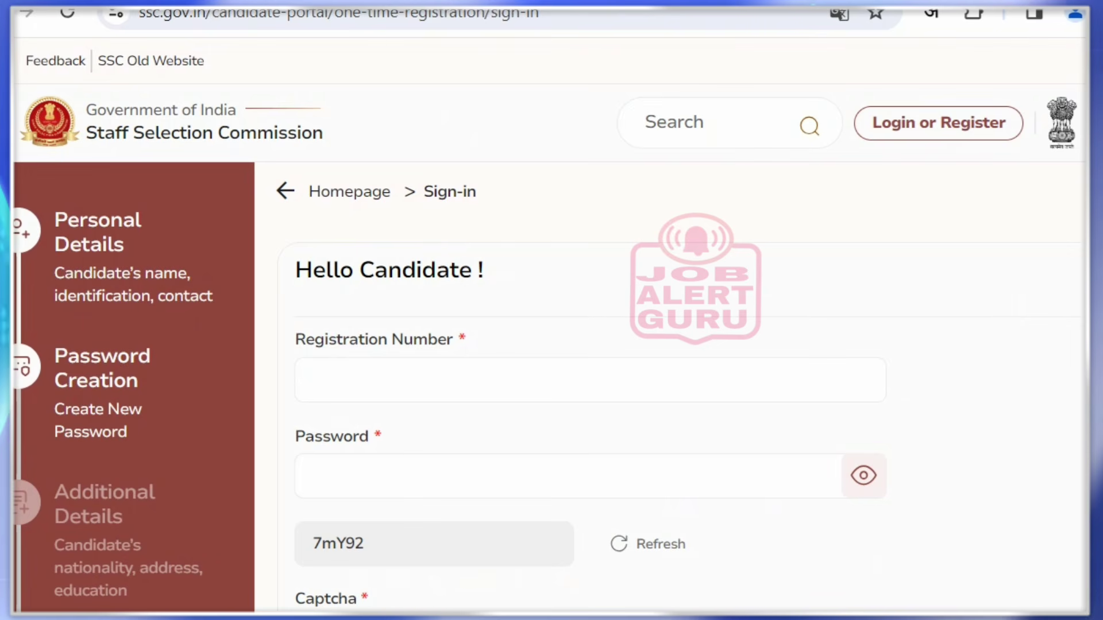
drag(296, 339, 466, 339)
click(307, 379)
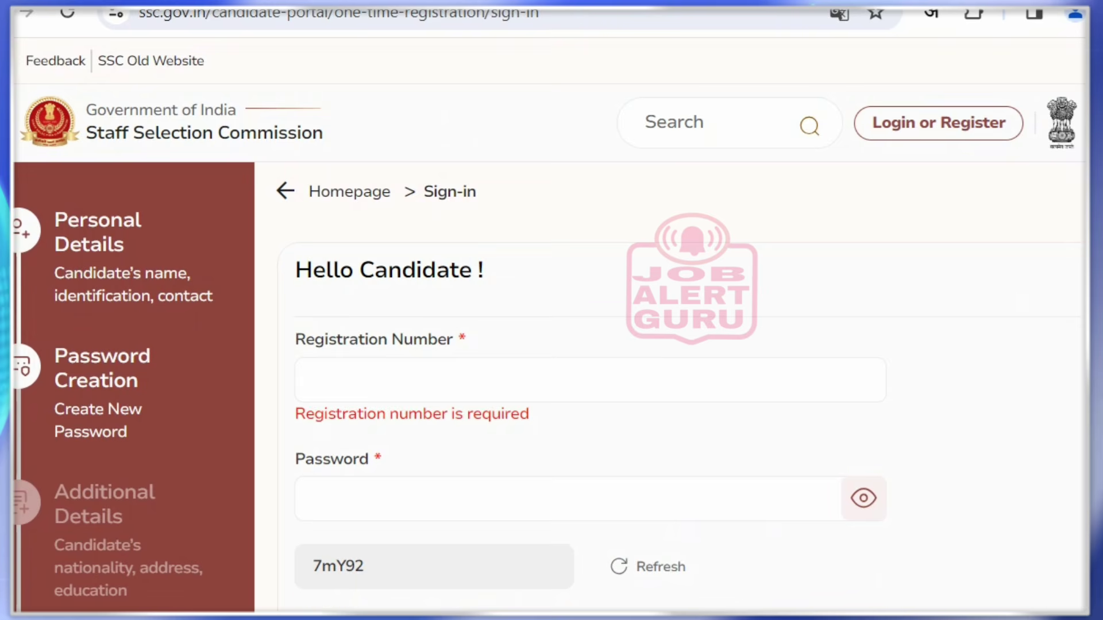
scroll(551, 322, down, 2)
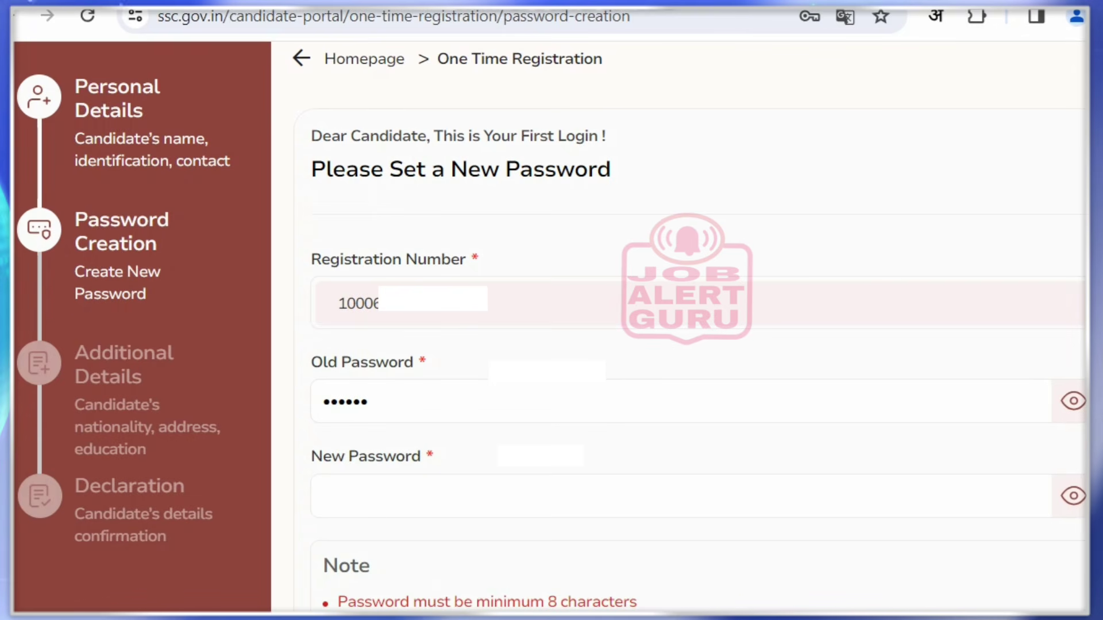
Enter a new password containing a number and a special character, shown as plain text, then go to Confirm Password
drag(326, 169, 574, 169)
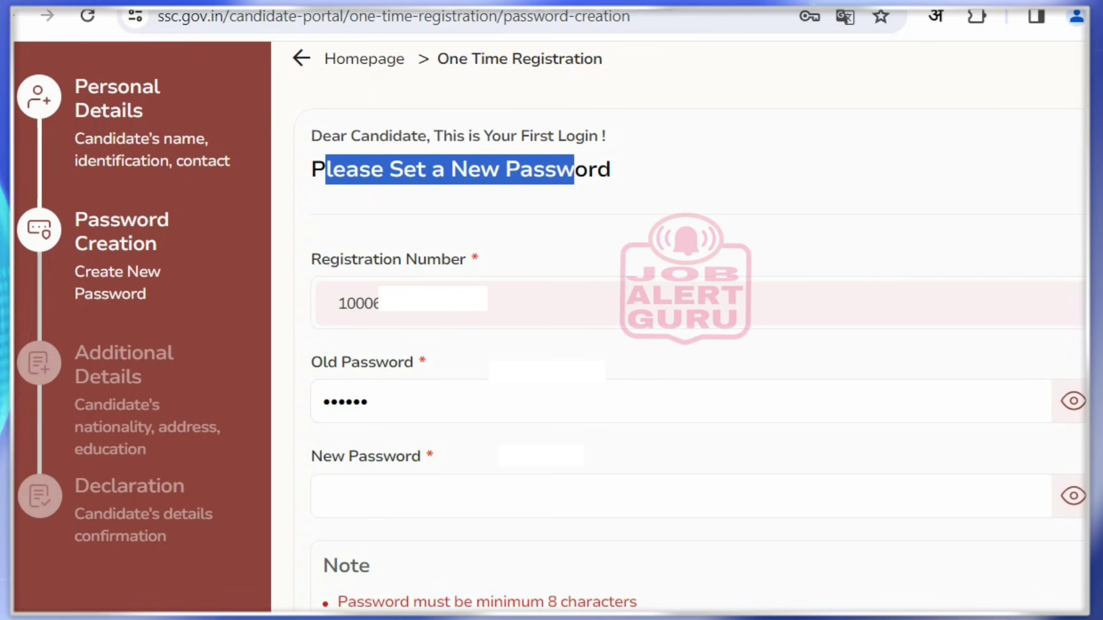
click(448, 403)
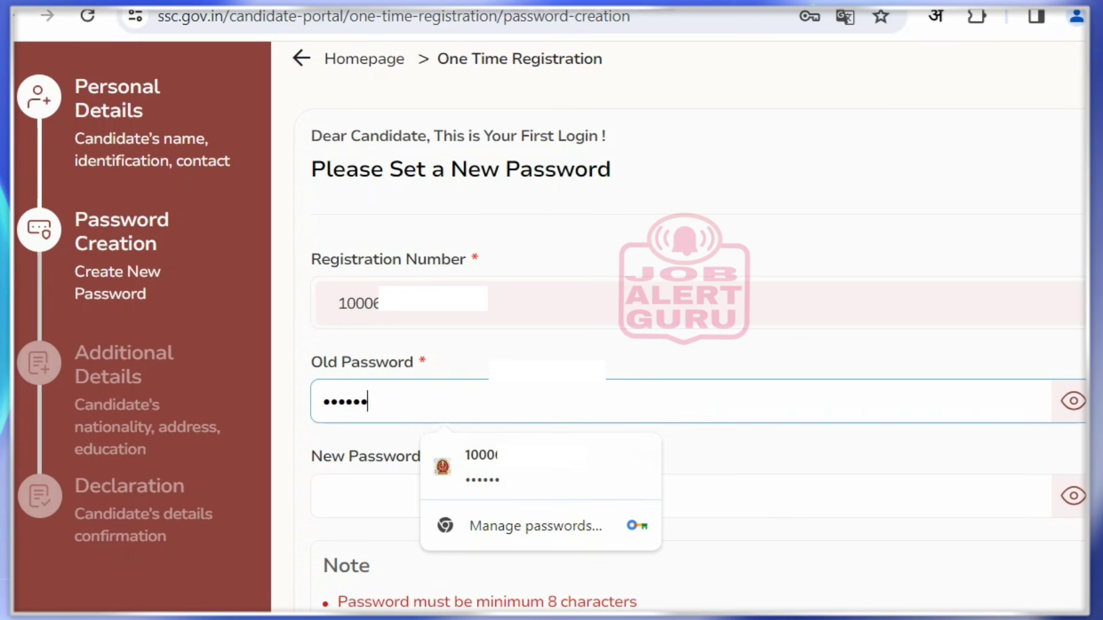
click(367, 497)
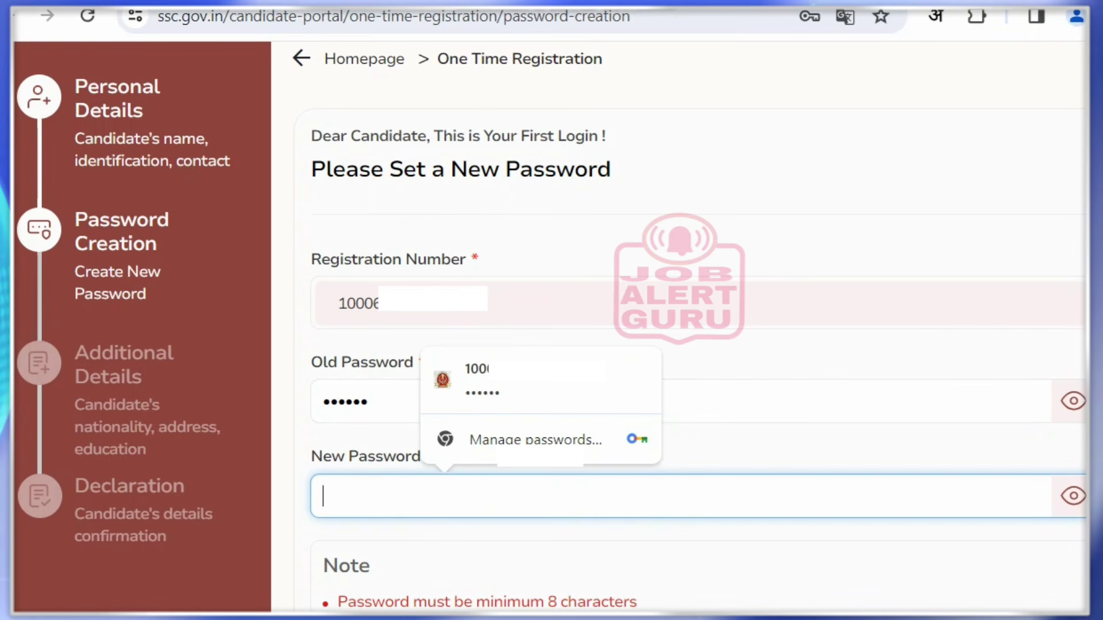
text(a)
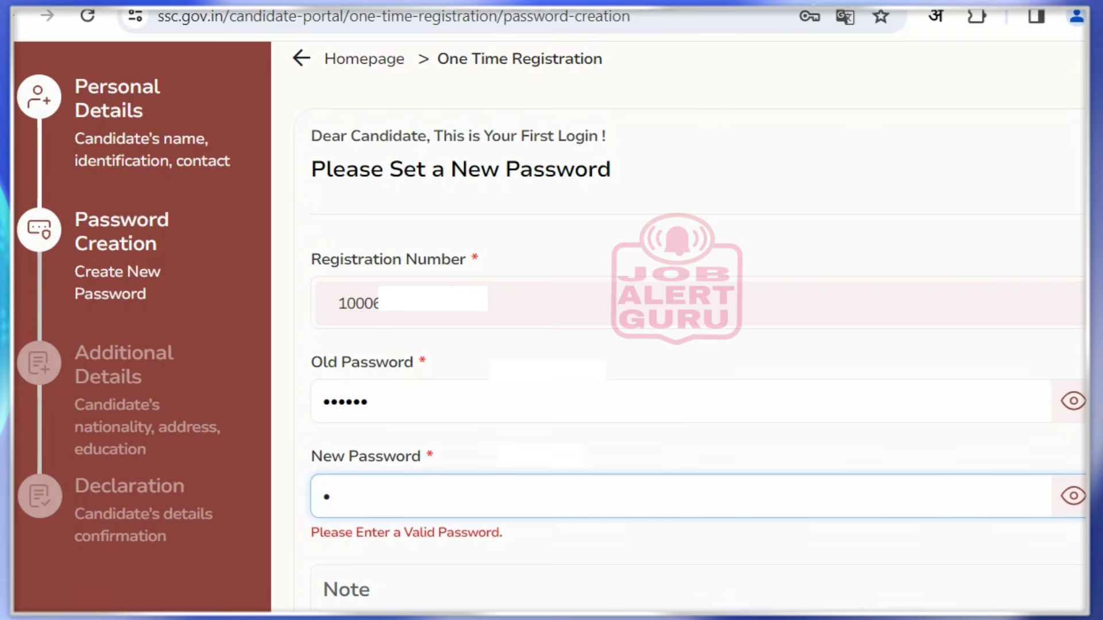
click(1073, 496)
click(335, 497)
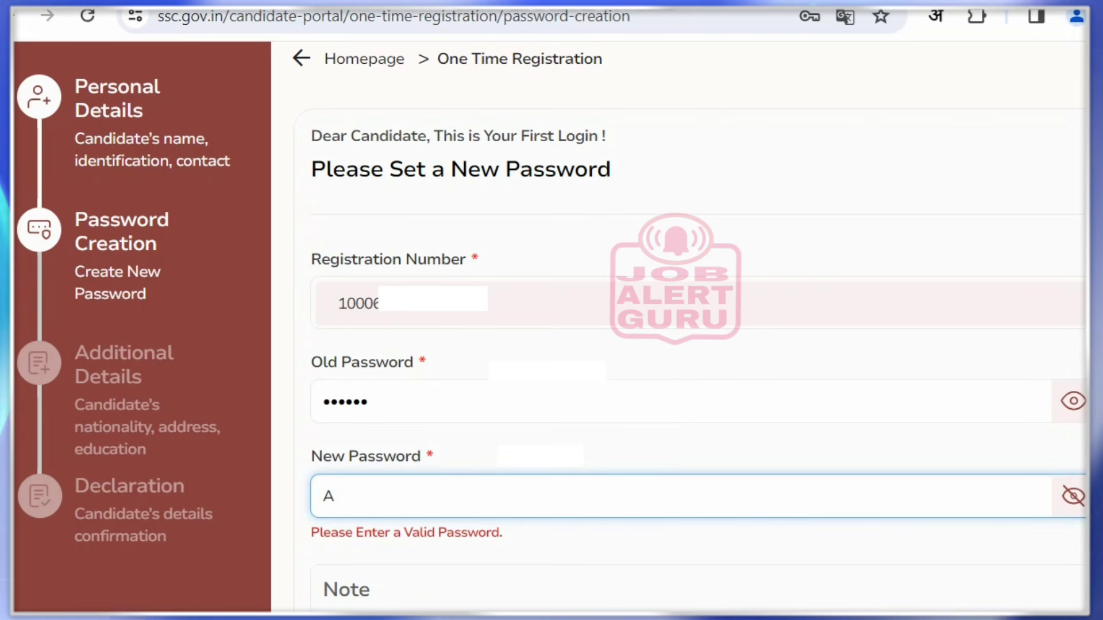
text(bcd)
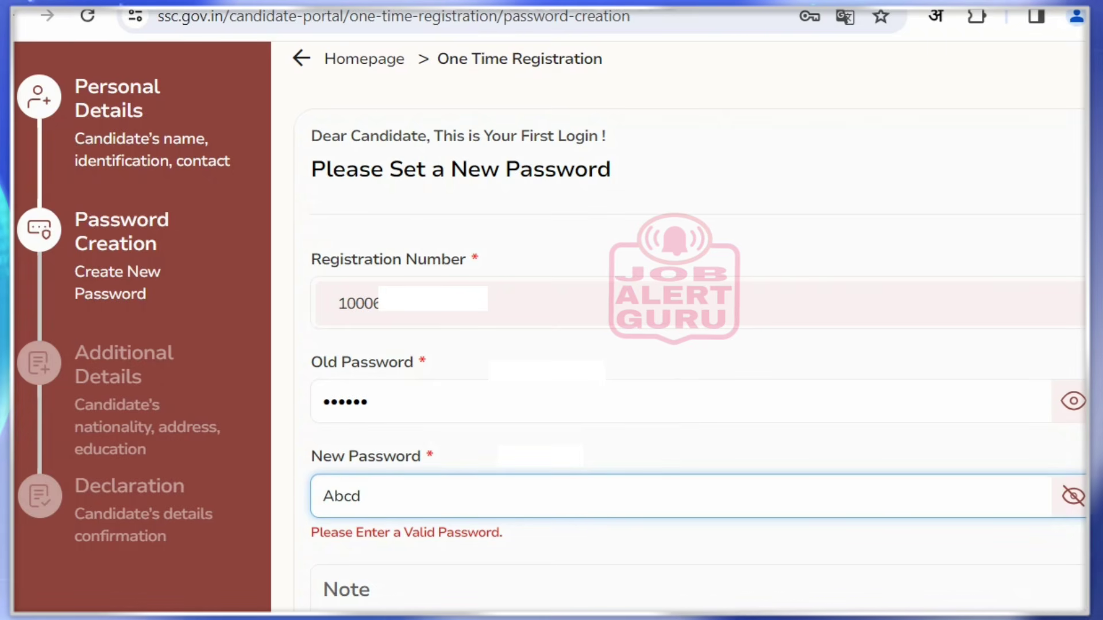
text(@)
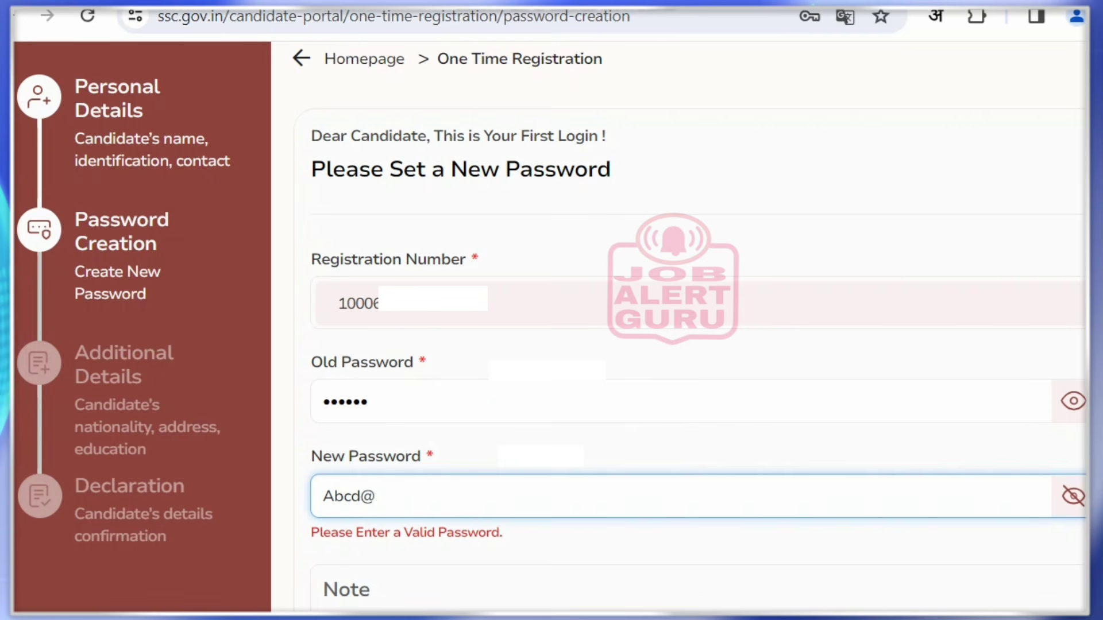
text(12345)
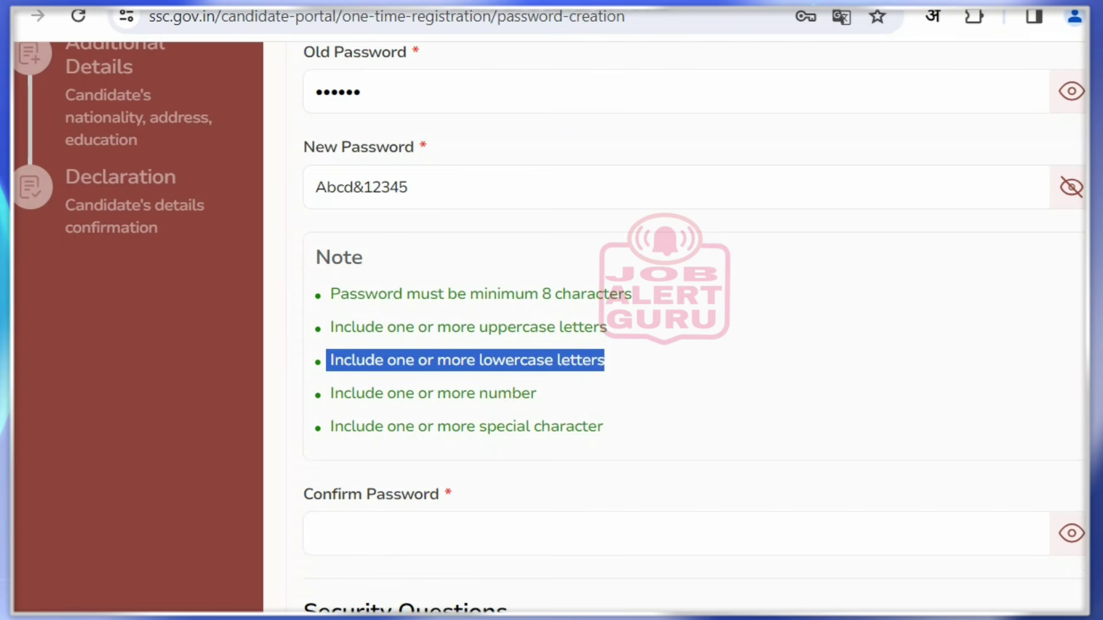
drag(339, 393, 544, 392)
drag(480, 426, 602, 426)
drag(365, 187, 352, 188)
click(437, 258)
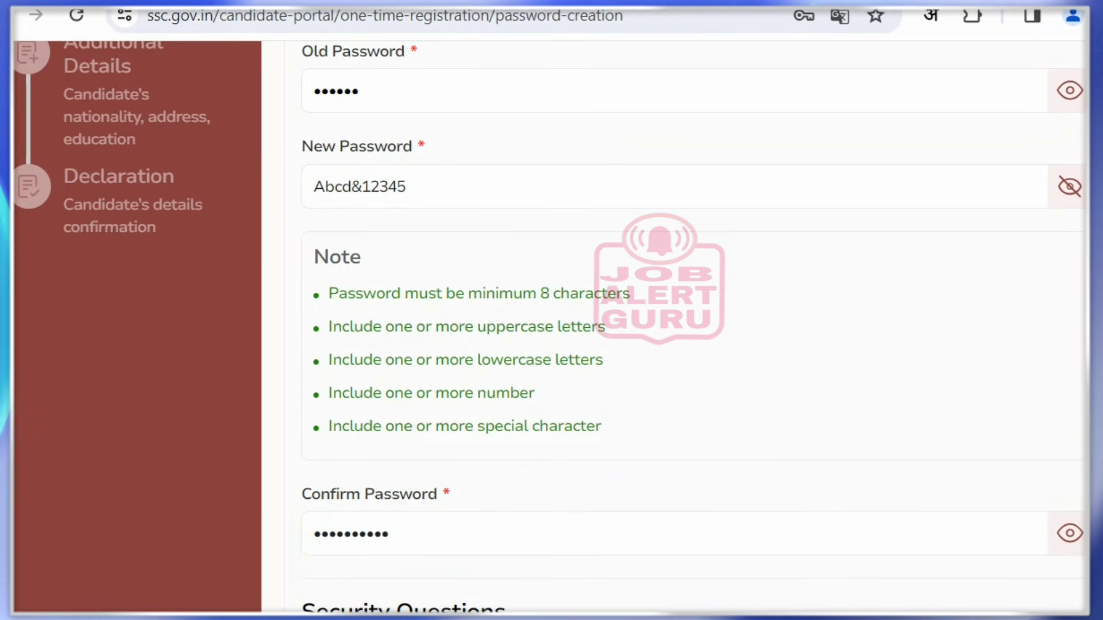
Pick 'What is the name of your favorite book?' as Security Question 1 and type its answer
scroll(684, 321, down, 5)
scroll(683, 322, down, 4)
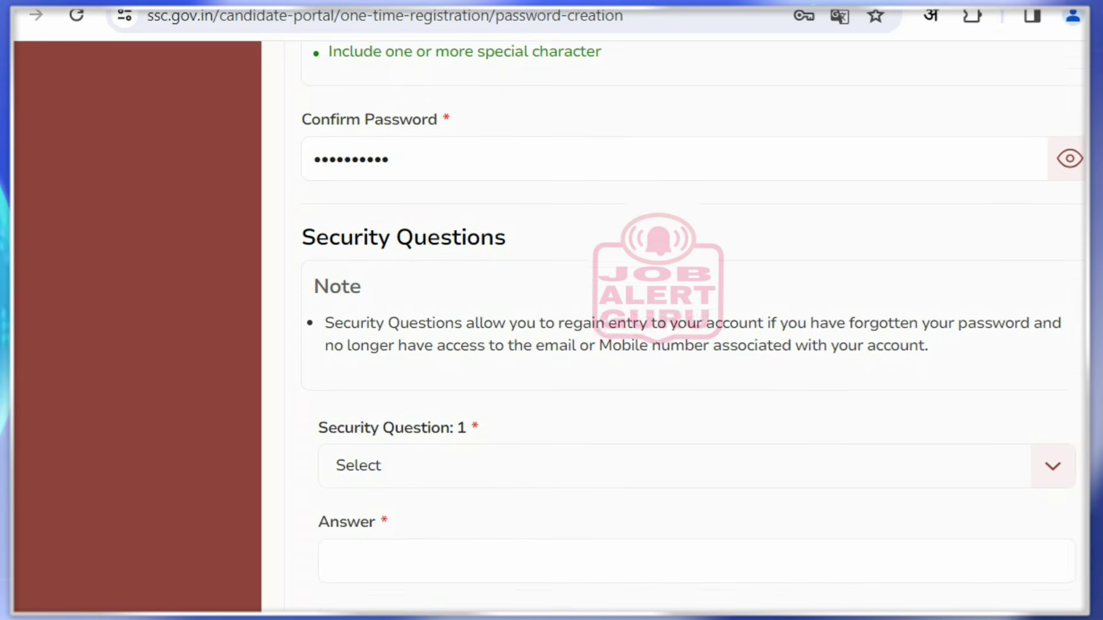
scroll(683, 321, down, 1)
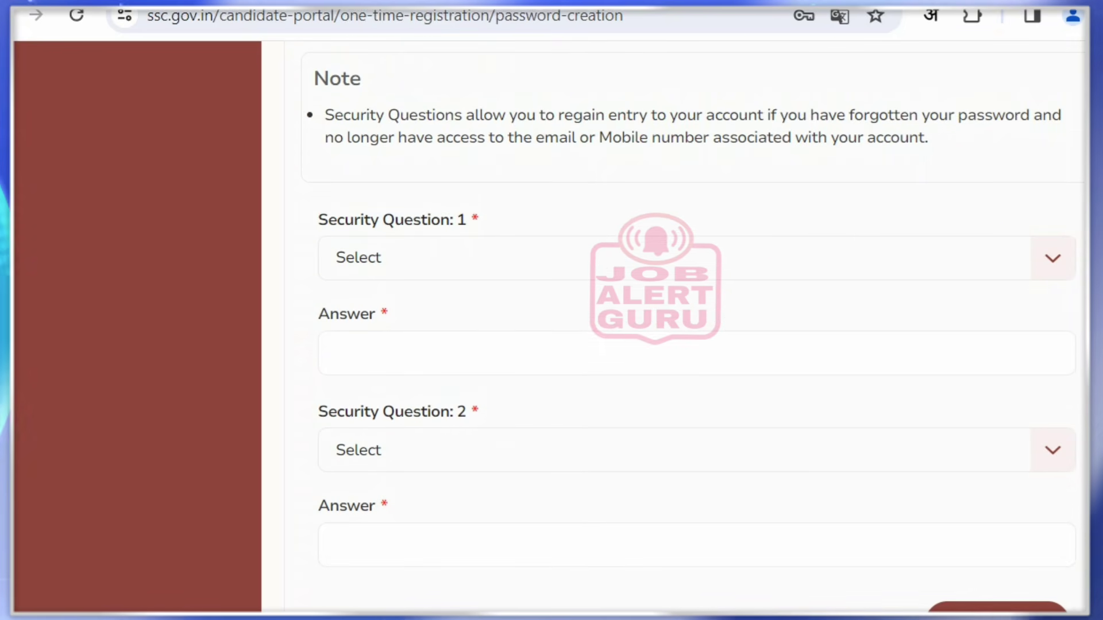
drag(325, 114, 927, 137)
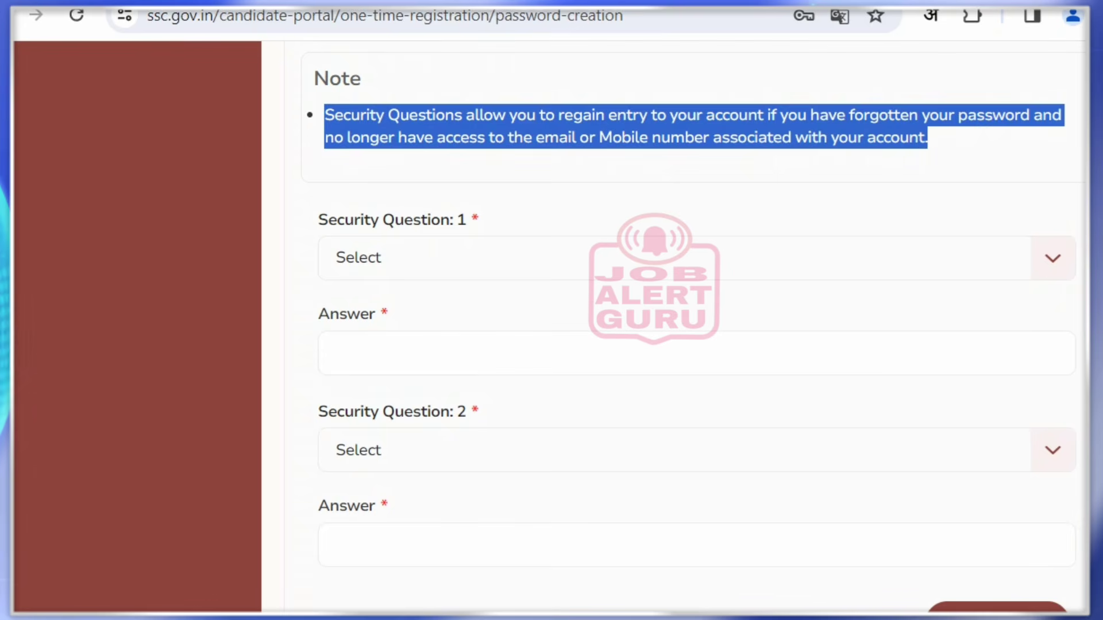
click(928, 150)
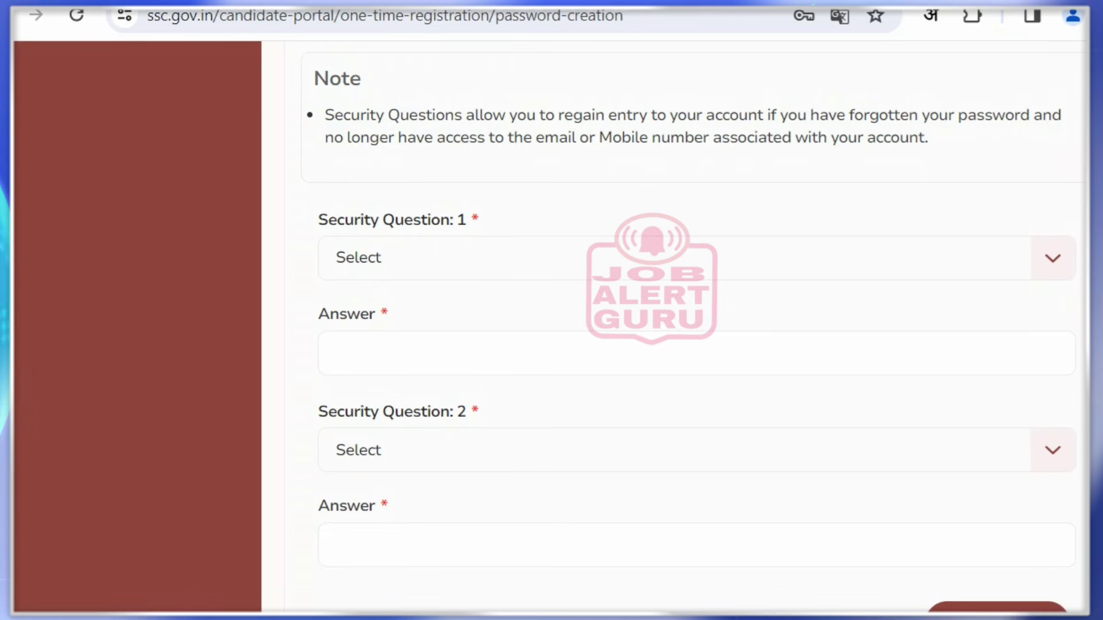
click(696, 258)
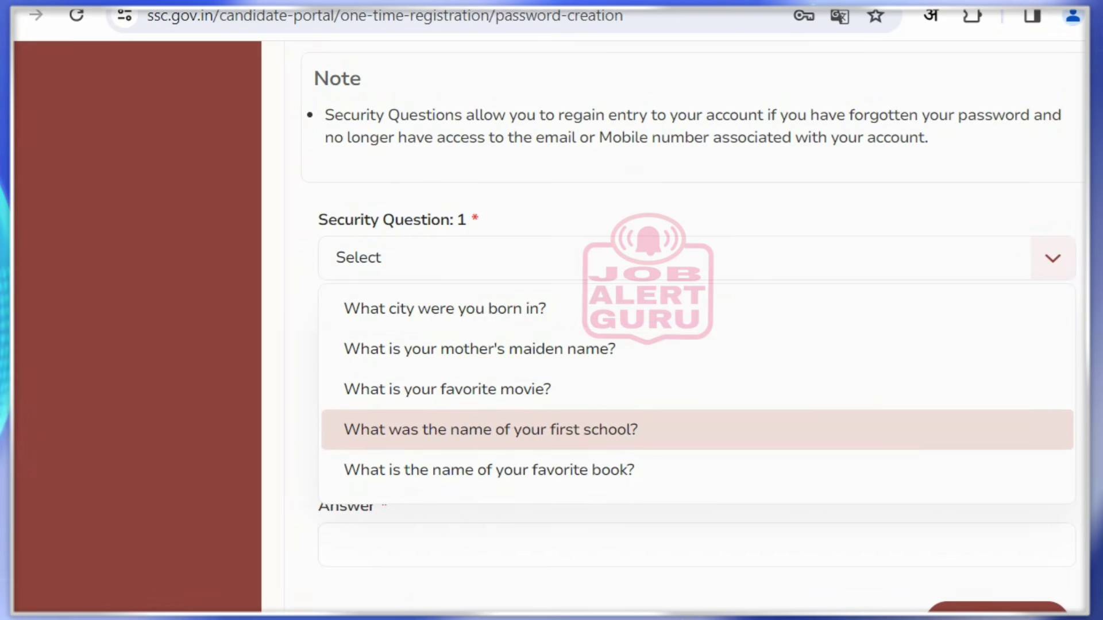
scroll(574, 428, down, 1)
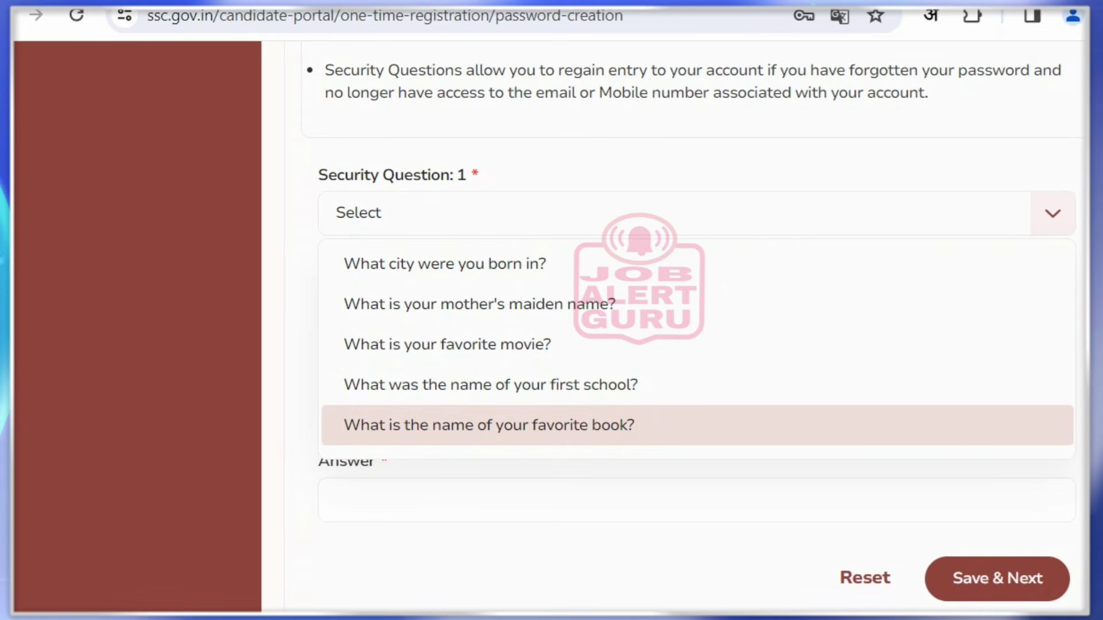
click(489, 425)
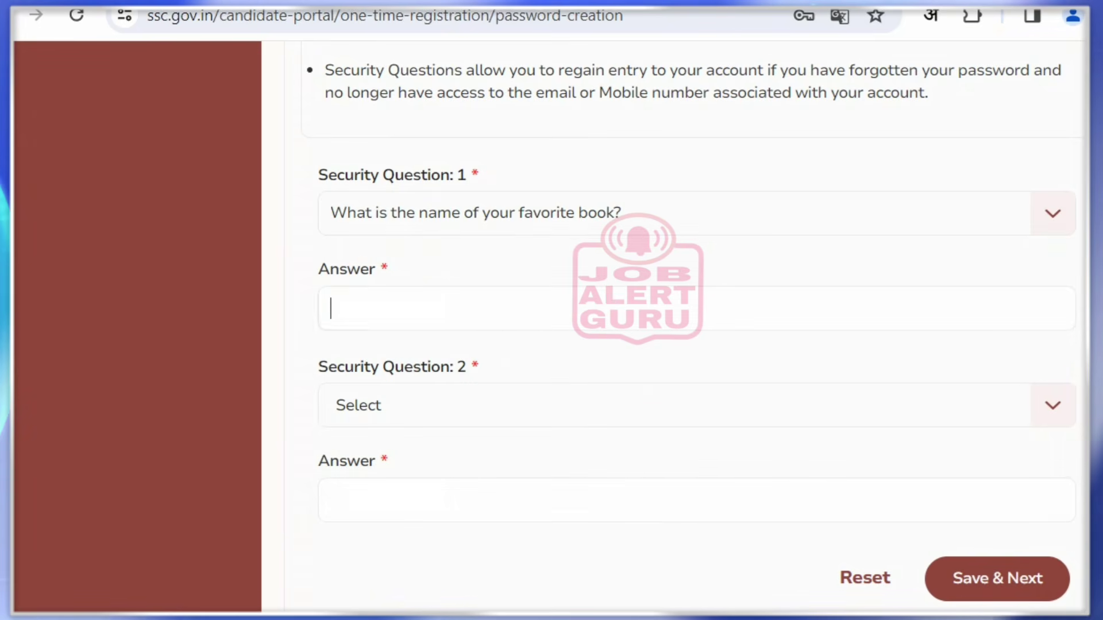
text(Jo)
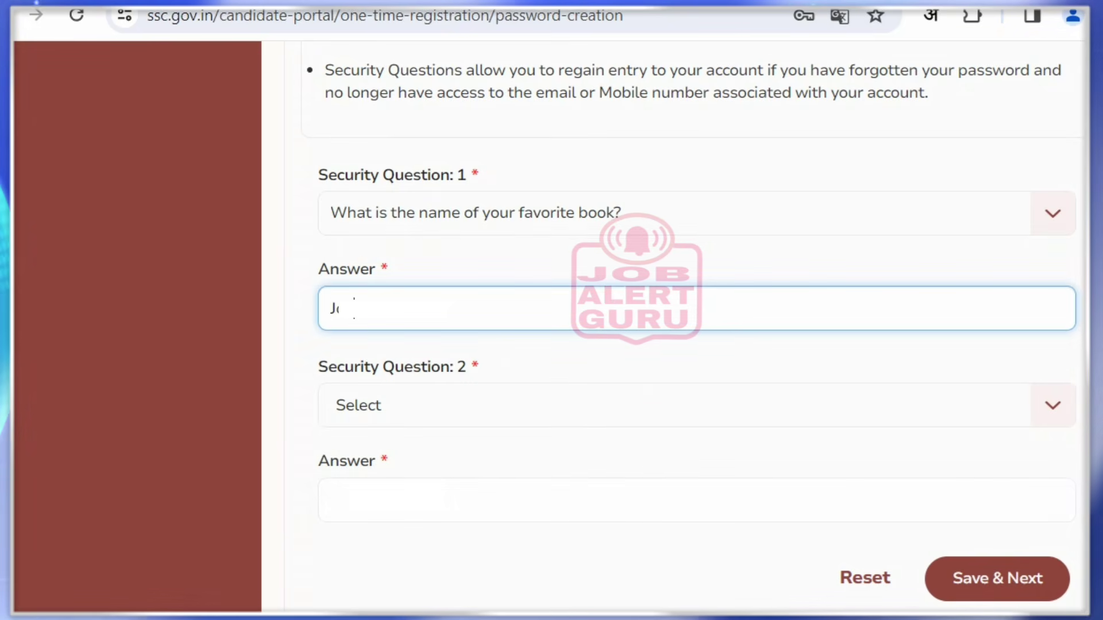
text(er)
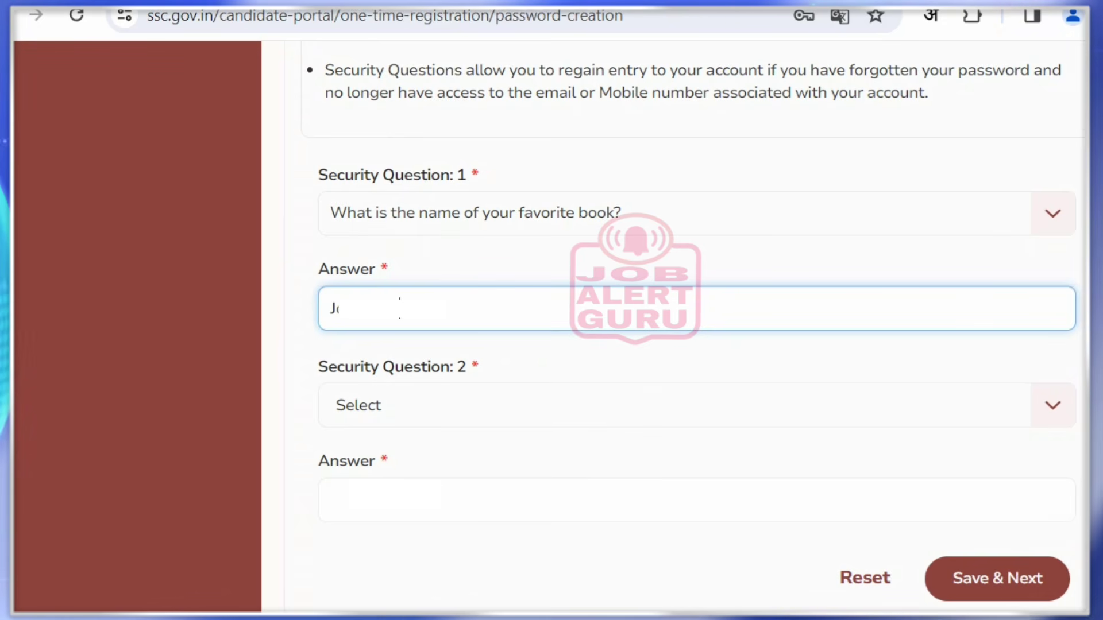
text(u)
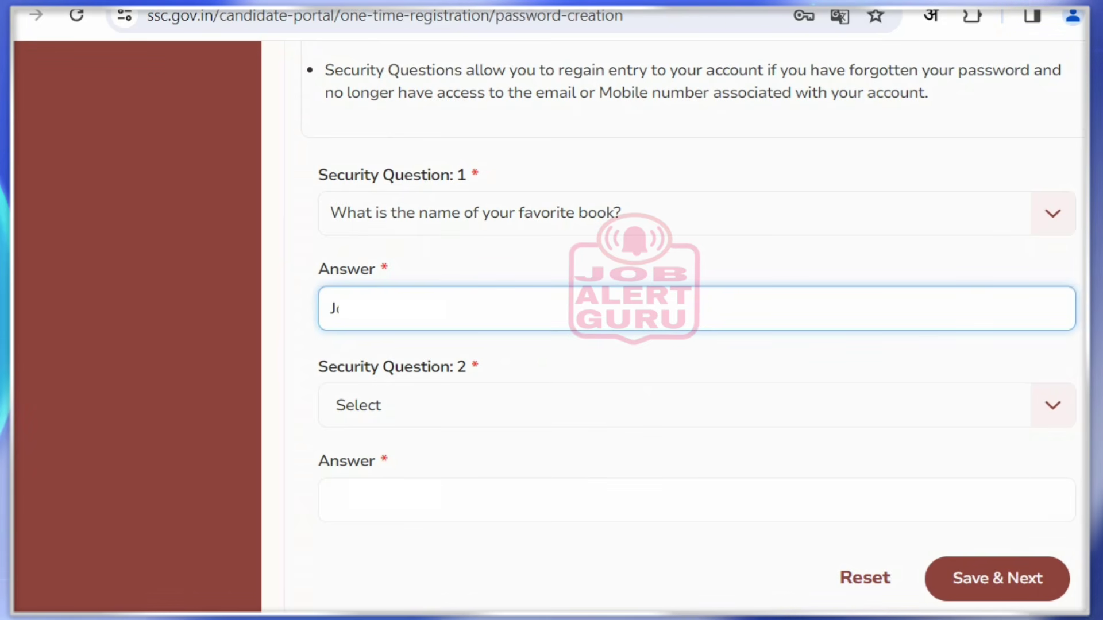
text(a)
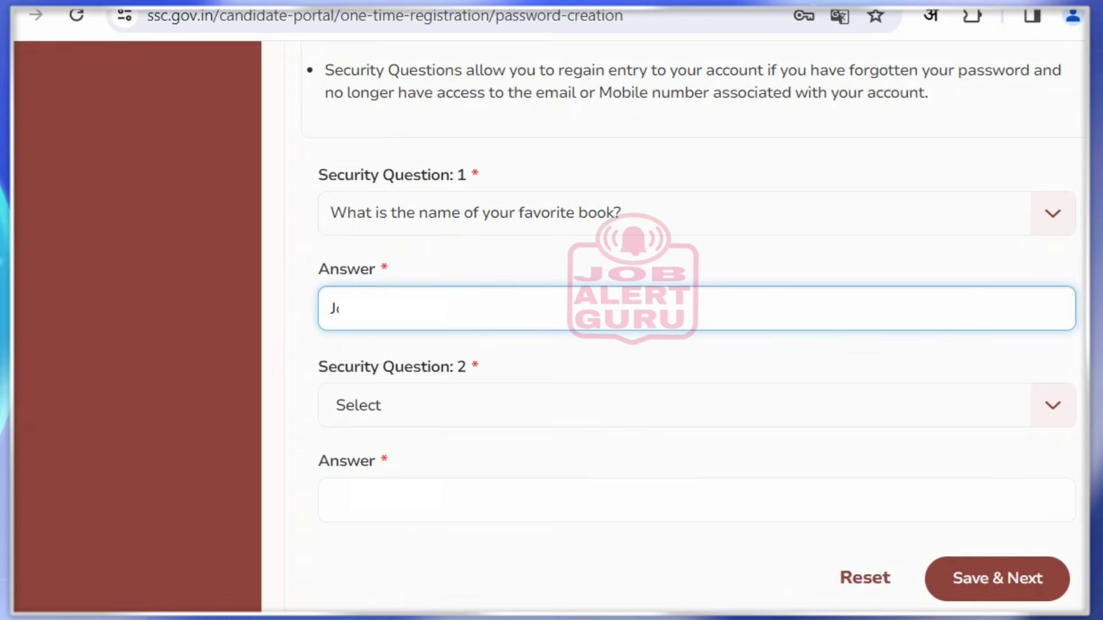
click(697, 405)
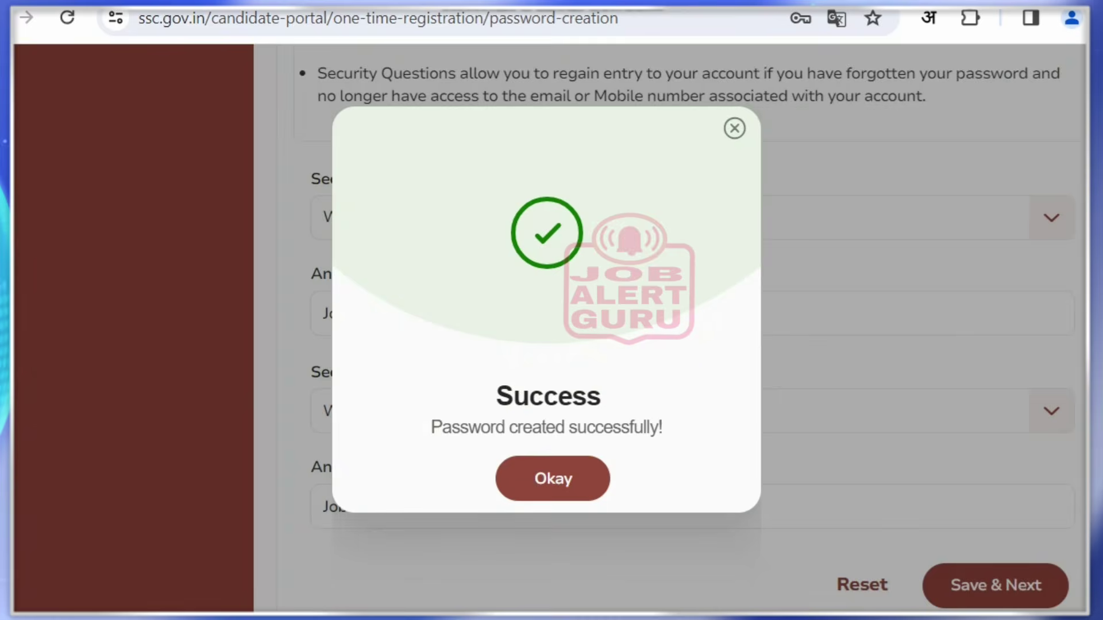
Highlight the 'Password created successfully!' message on the success popup
drag(468, 428, 643, 428)
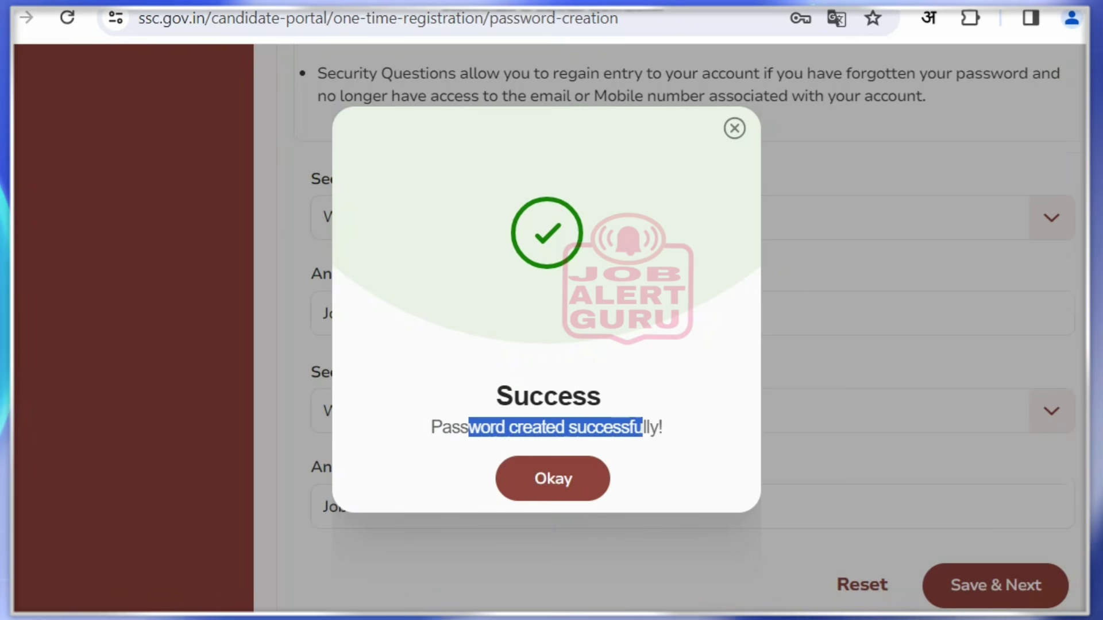
click(650, 429)
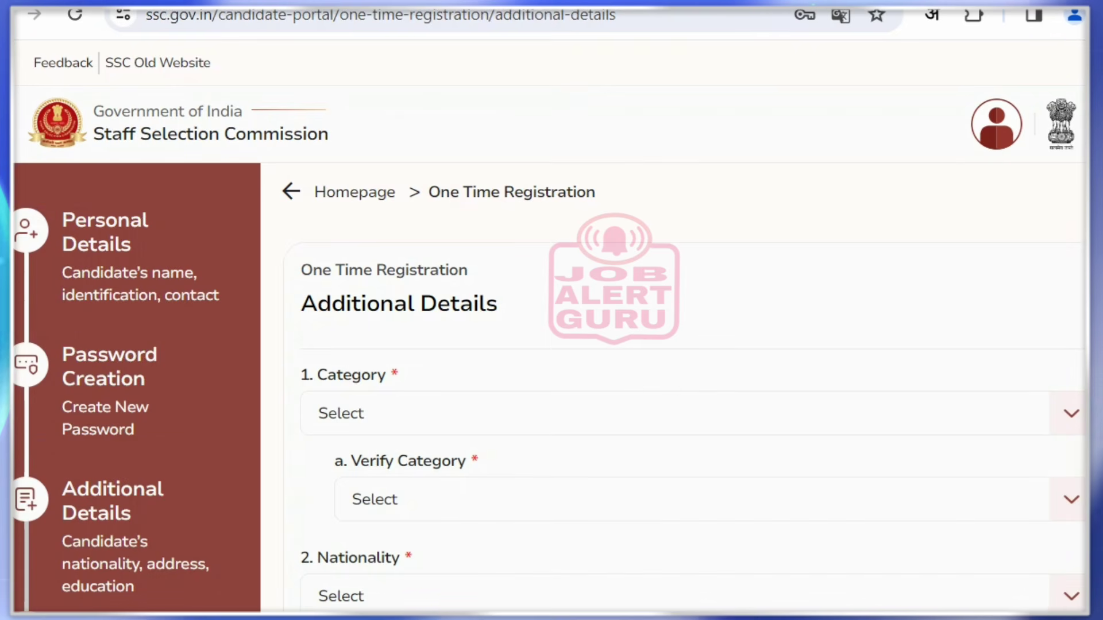
Set both Category and Verify Category to OBC
scroll(672, 373, down, 3)
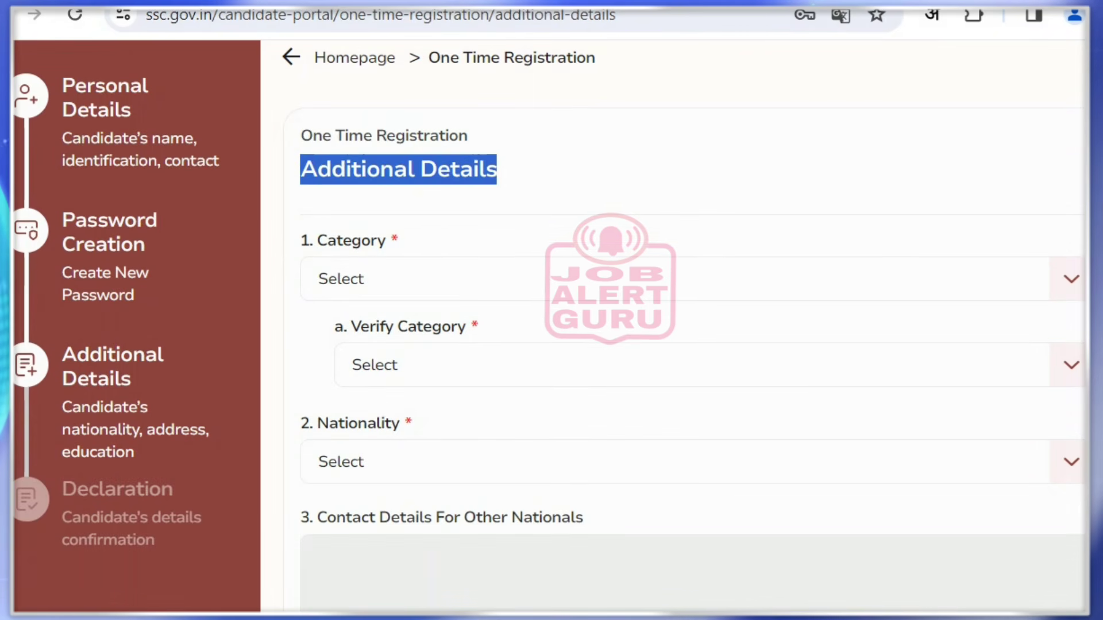
click(690, 279)
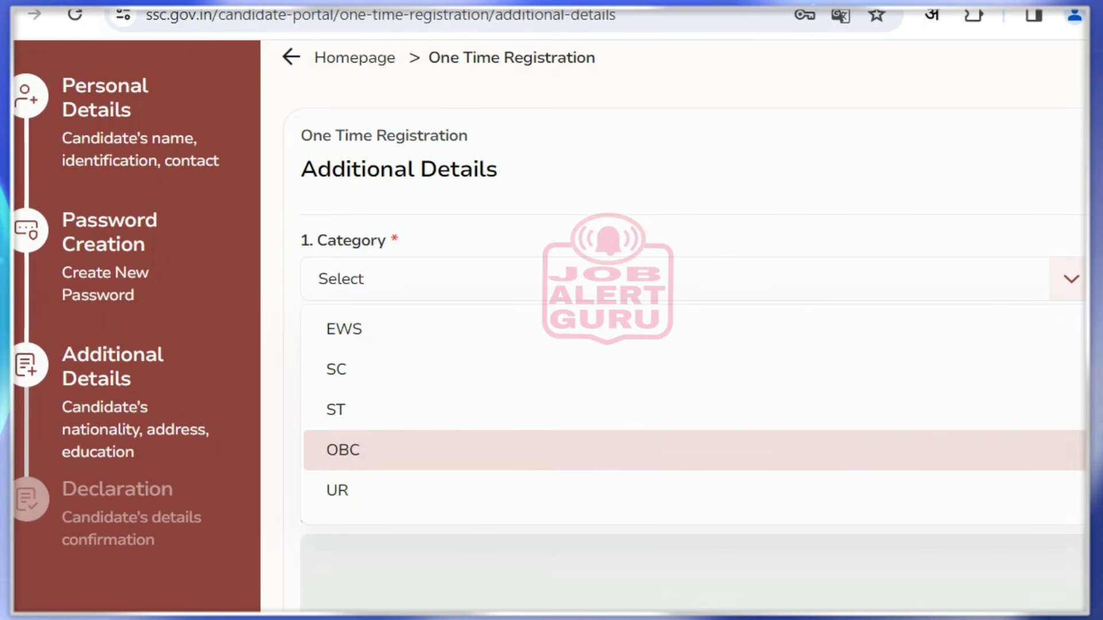
click(343, 450)
click(689, 364)
click(377, 534)
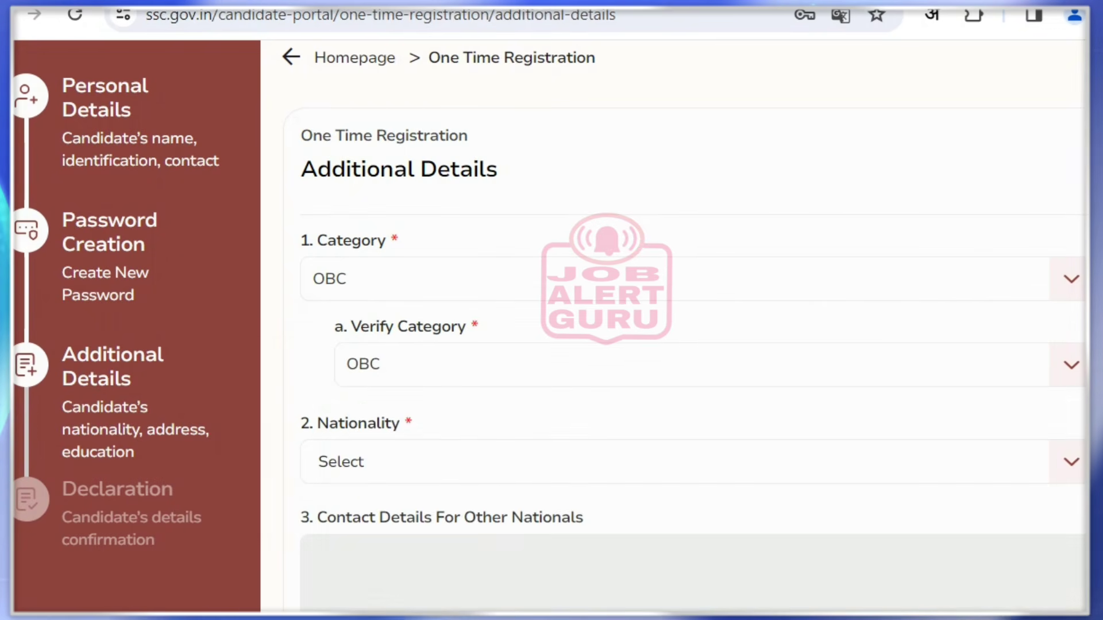
Choose Citizen Of India as the nationality
click(689, 462)
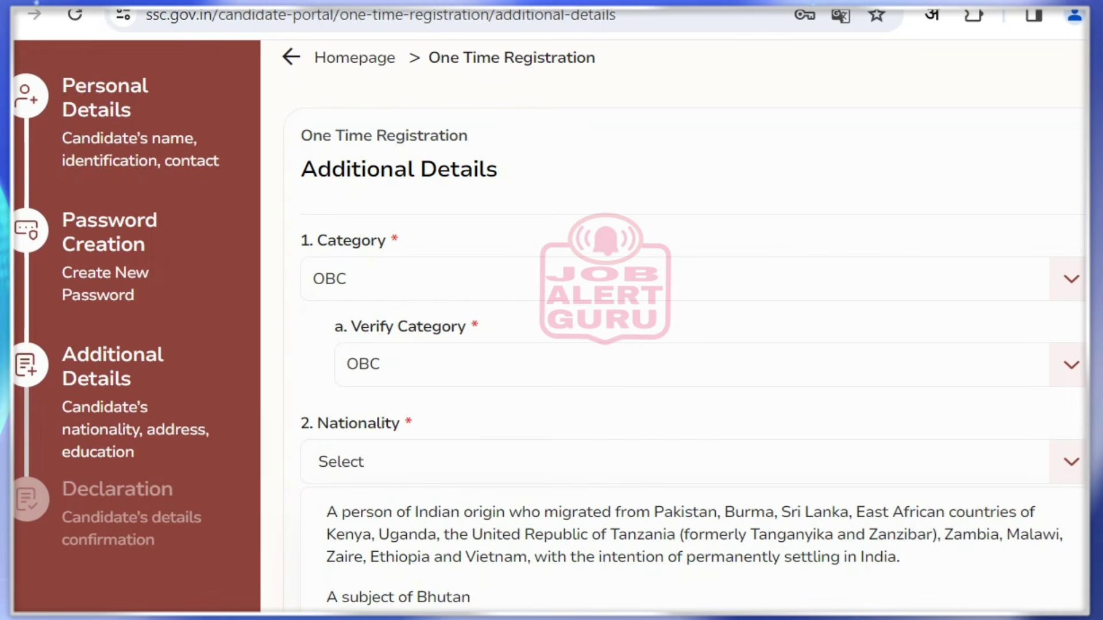
key(Escape)
scroll(690, 327, down, 4)
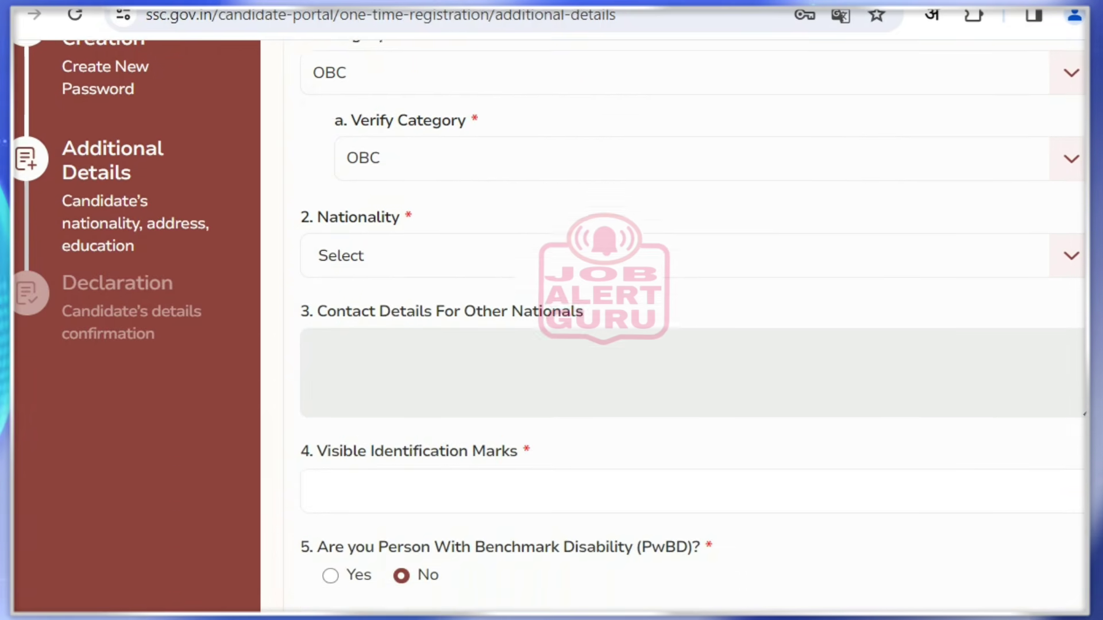
click(689, 238)
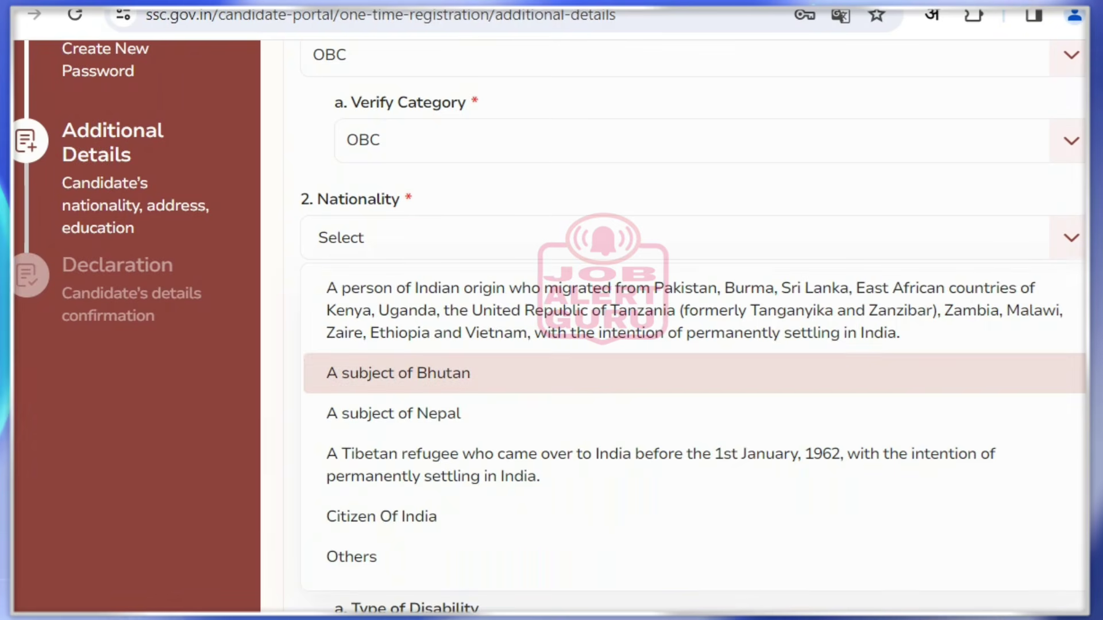
scroll(689, 392, down, 1)
scroll(689, 402, down, 1)
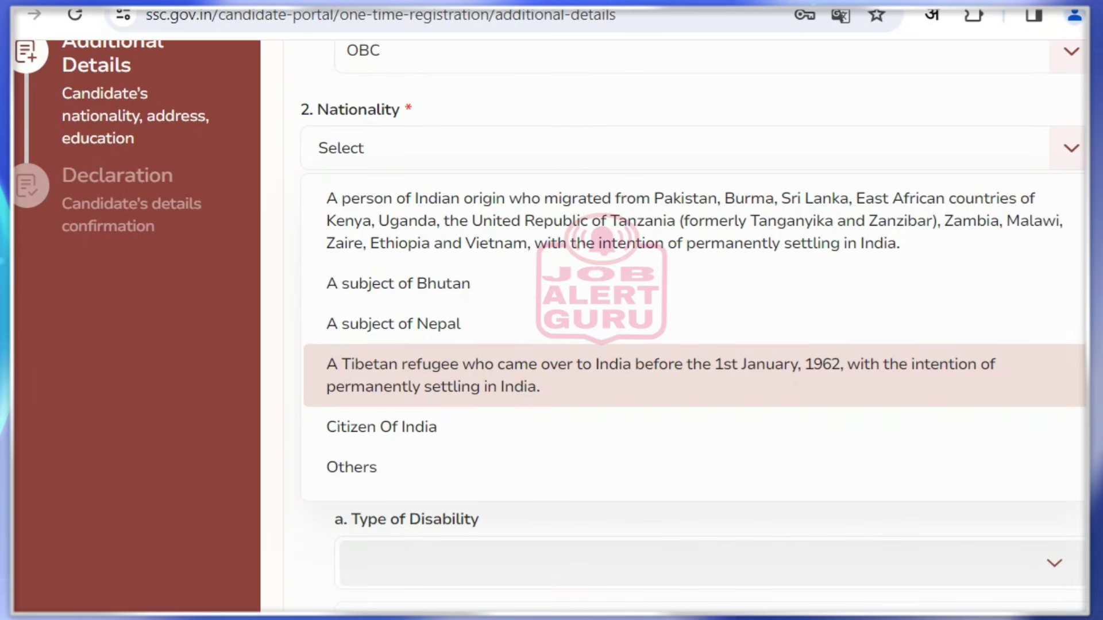
key(Down)
key(Down)
key(Up)
key(Return)
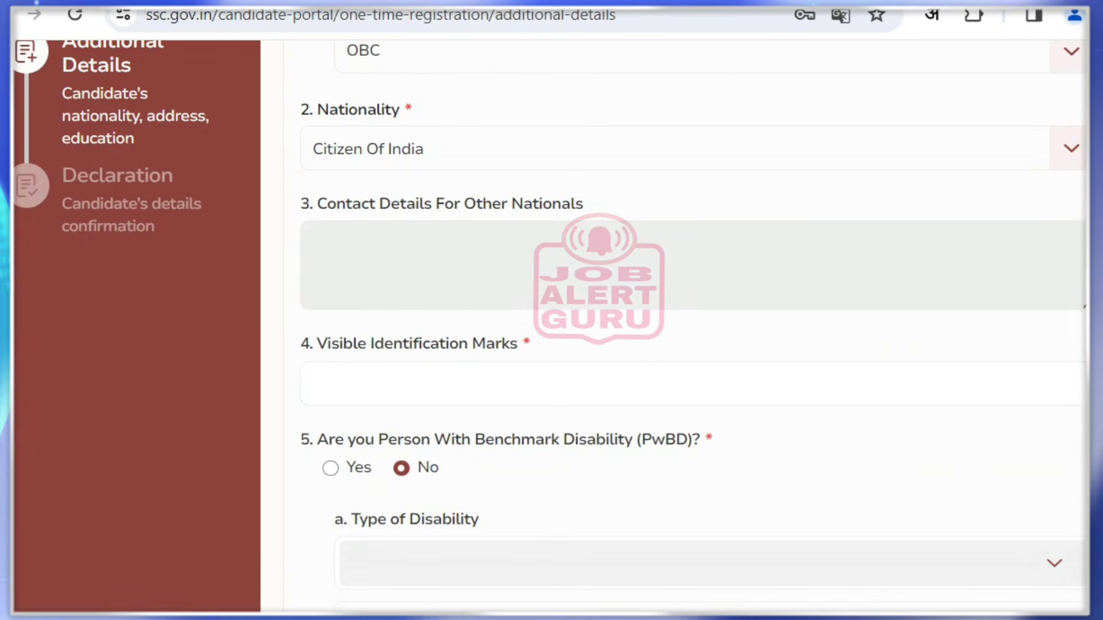
Enter the visible identification mark 'BLACK MOLE ON RIGHT AHAND'
click(313, 383)
drag(317, 343, 529, 344)
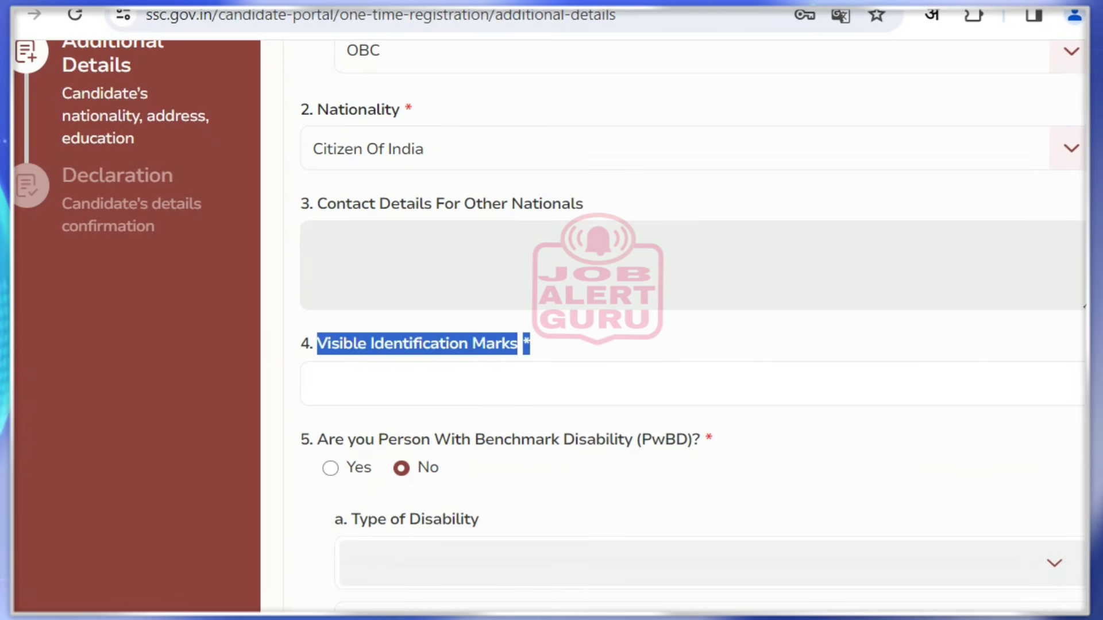
click(313, 384)
text(BLAC)
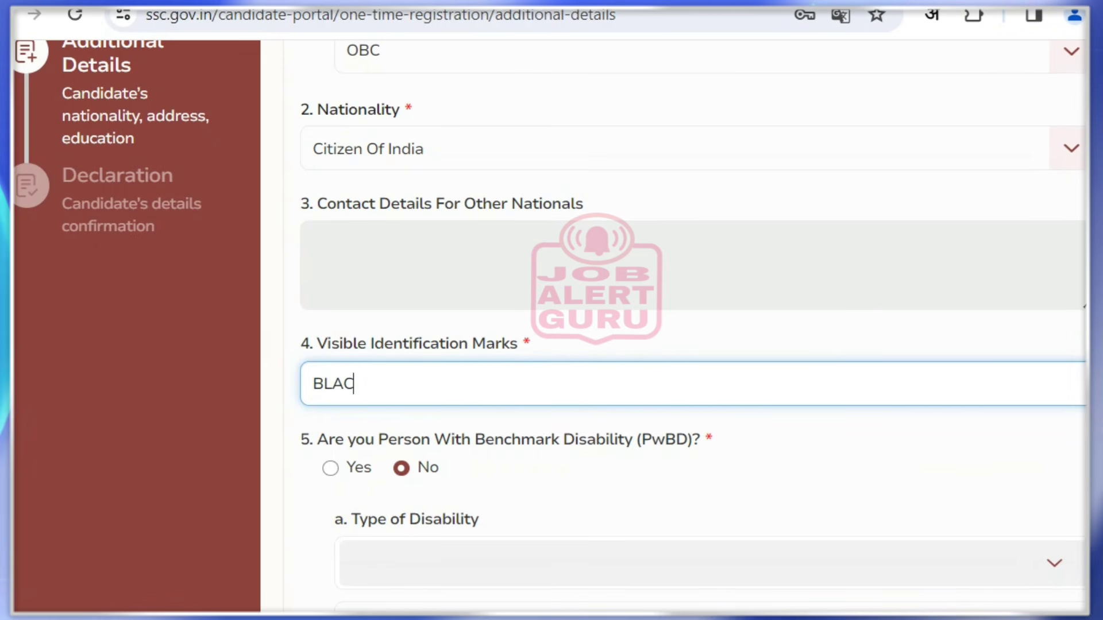
text(K MOLE )
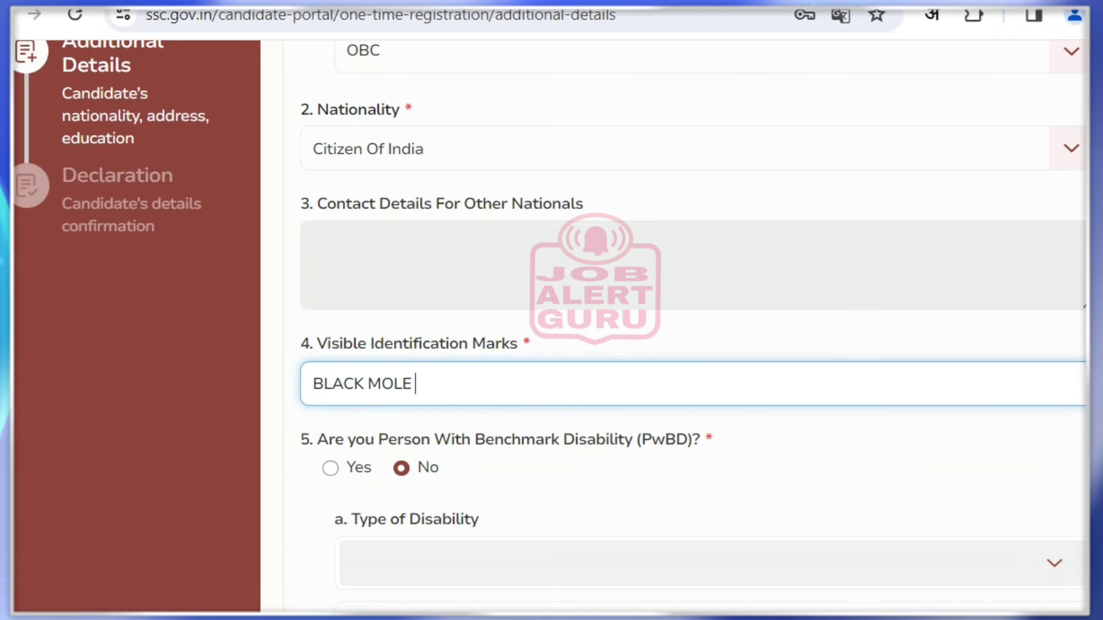
text(ON RIGHT A)
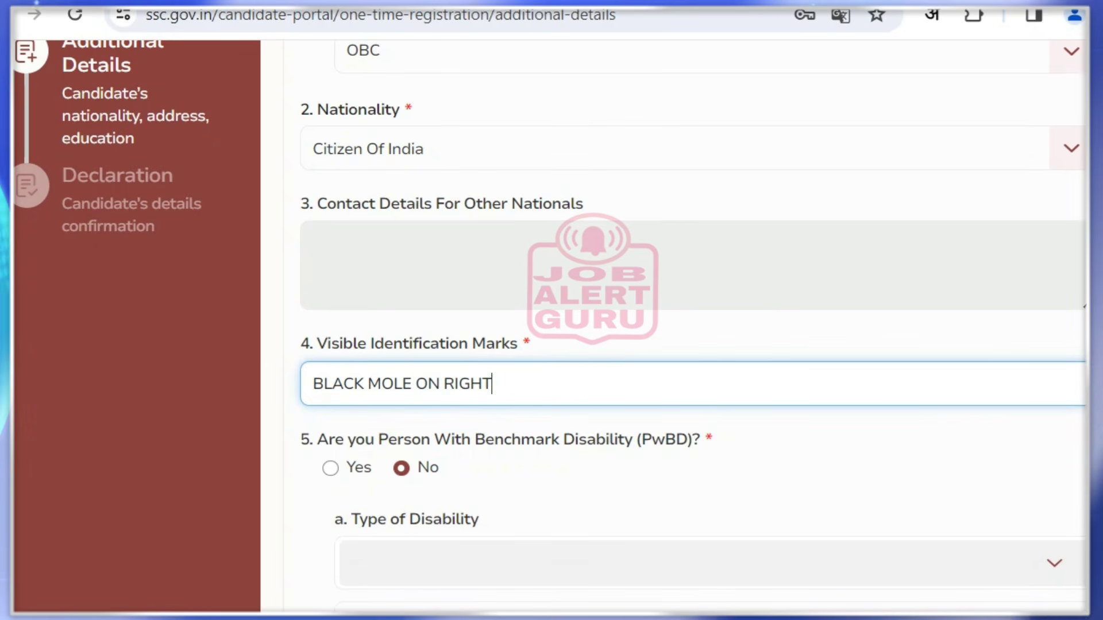
text(HAND)
key(Tab)
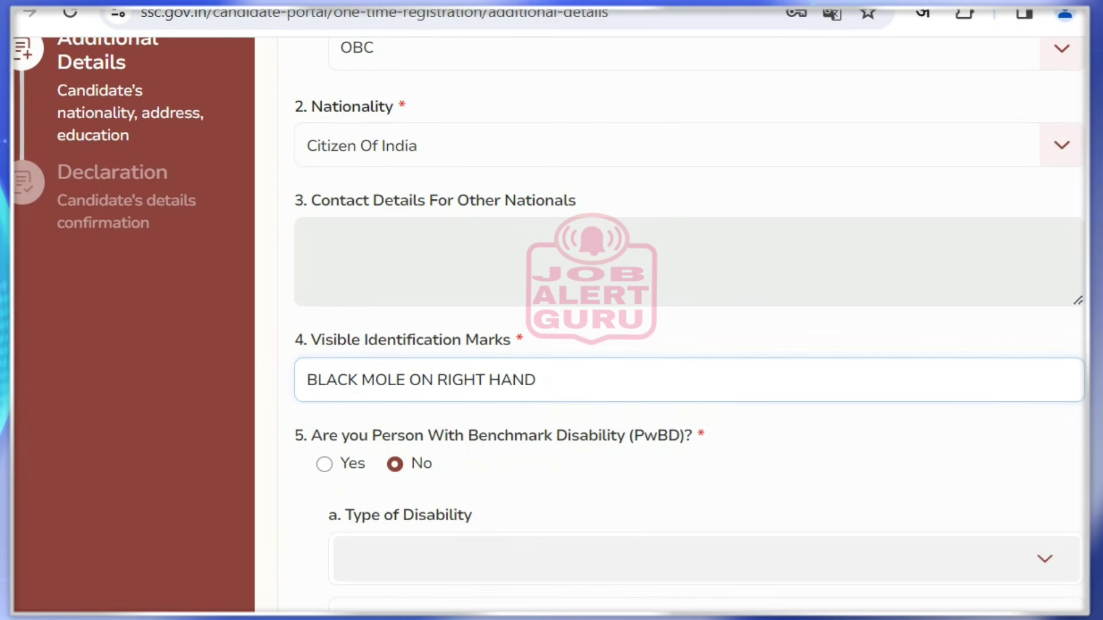
Answer Yes to the benchmark disability question and open the disability type list
scroll(689, 324, down, 3)
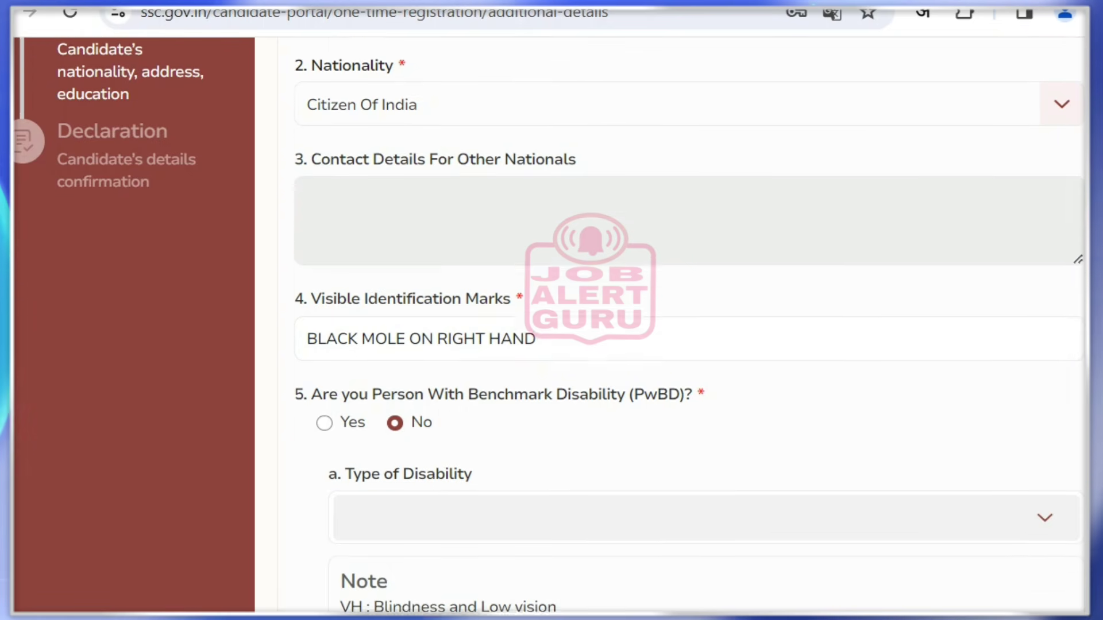
scroll(689, 325, down, 2)
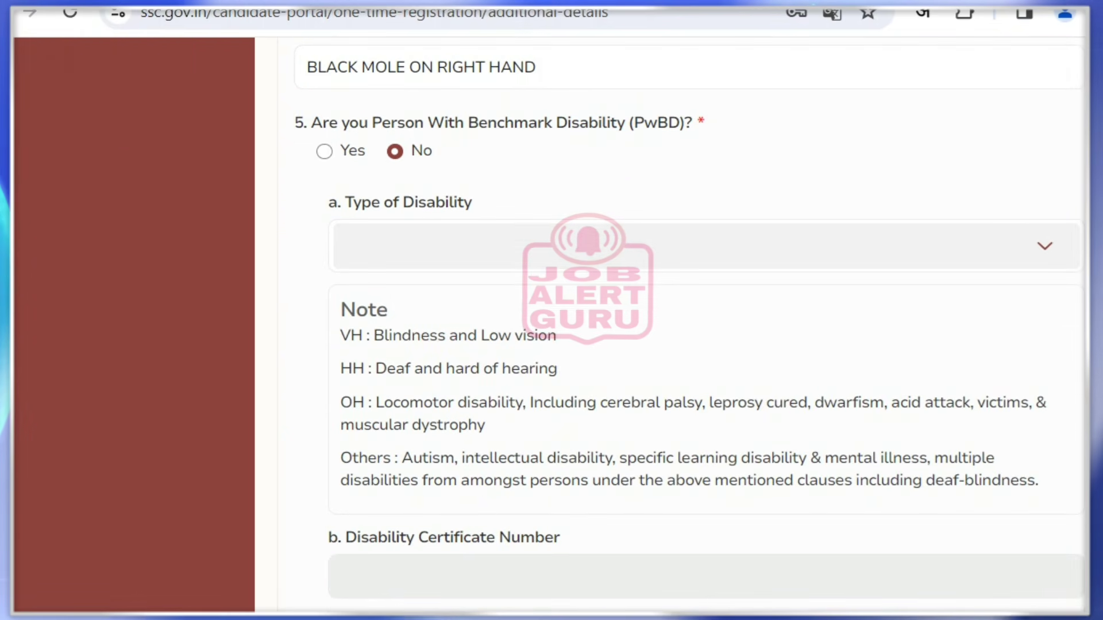
drag(311, 123, 692, 122)
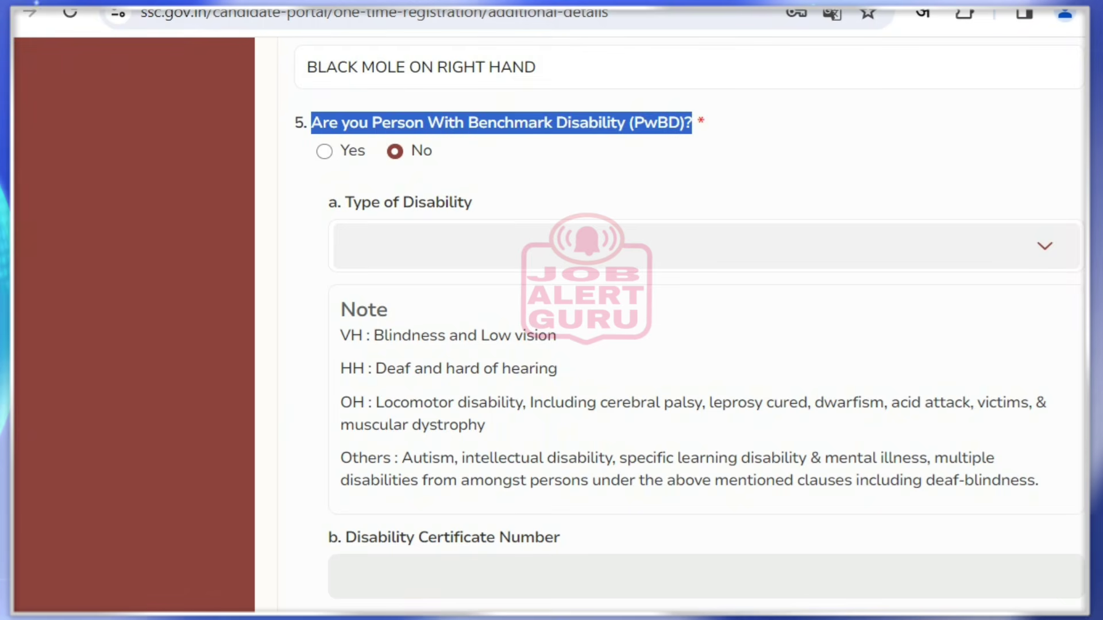
click(324, 151)
click(707, 232)
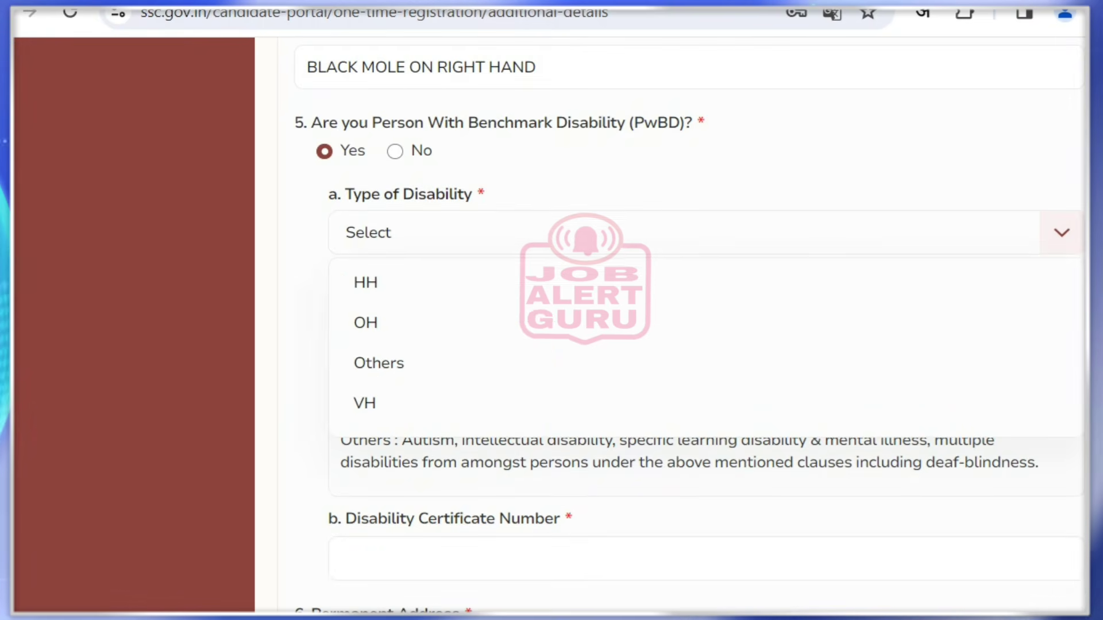
drag(344, 101, 424, 101)
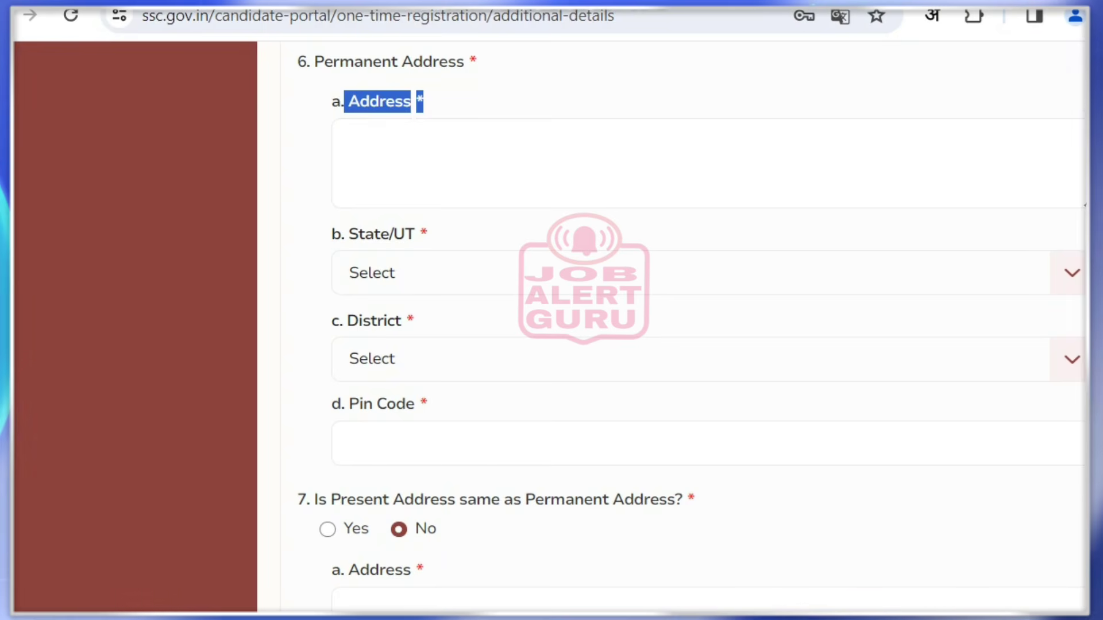
Enter the permanent address 'HOUSE NO WARD NO VILLAGE NAME' with state Rajasthan
click(345, 143)
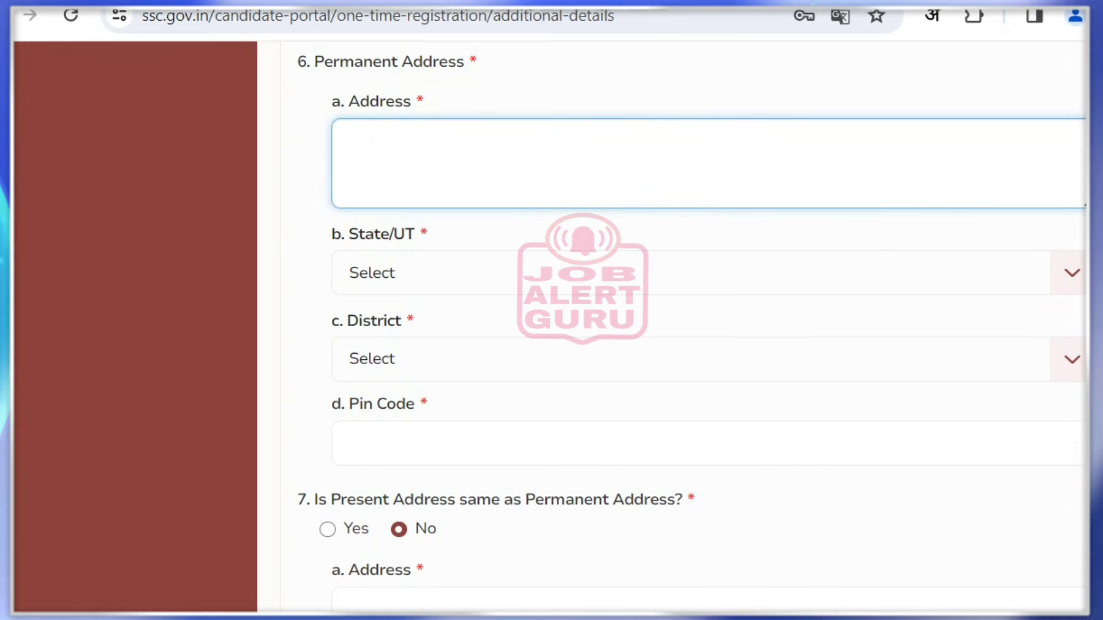
text(HOUSE N)
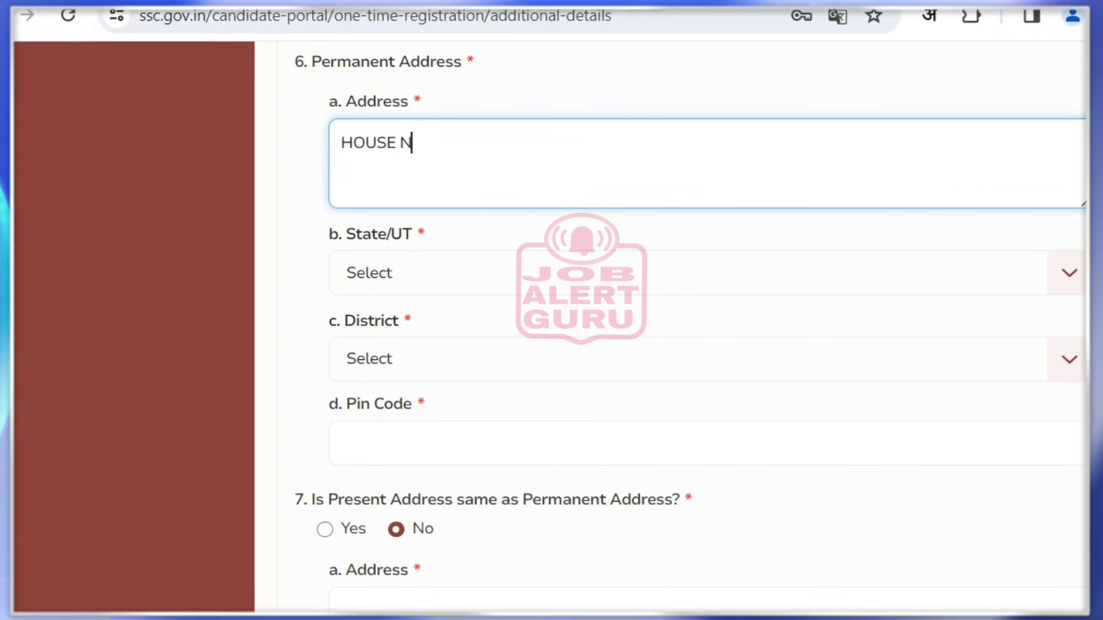
text(O)
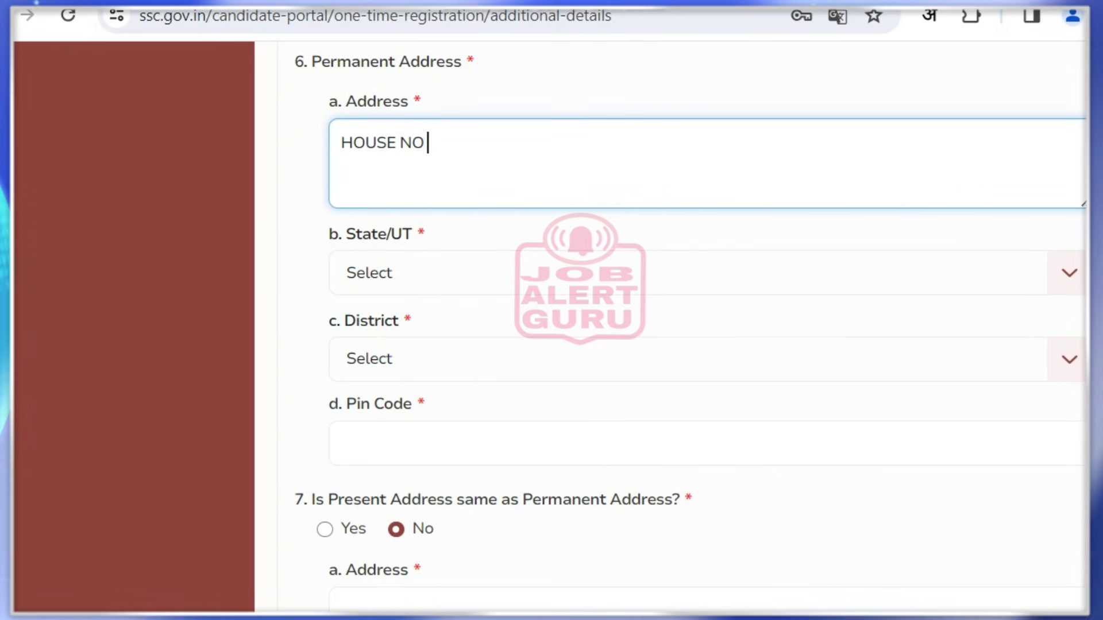
text( WARD N)
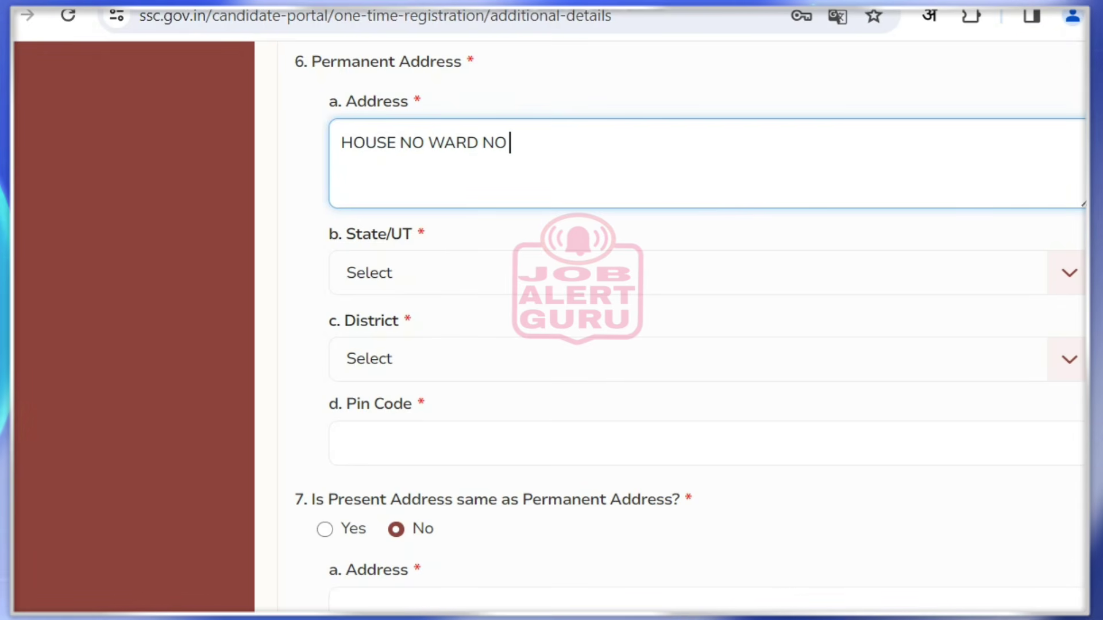
text(O)
text( VILL)
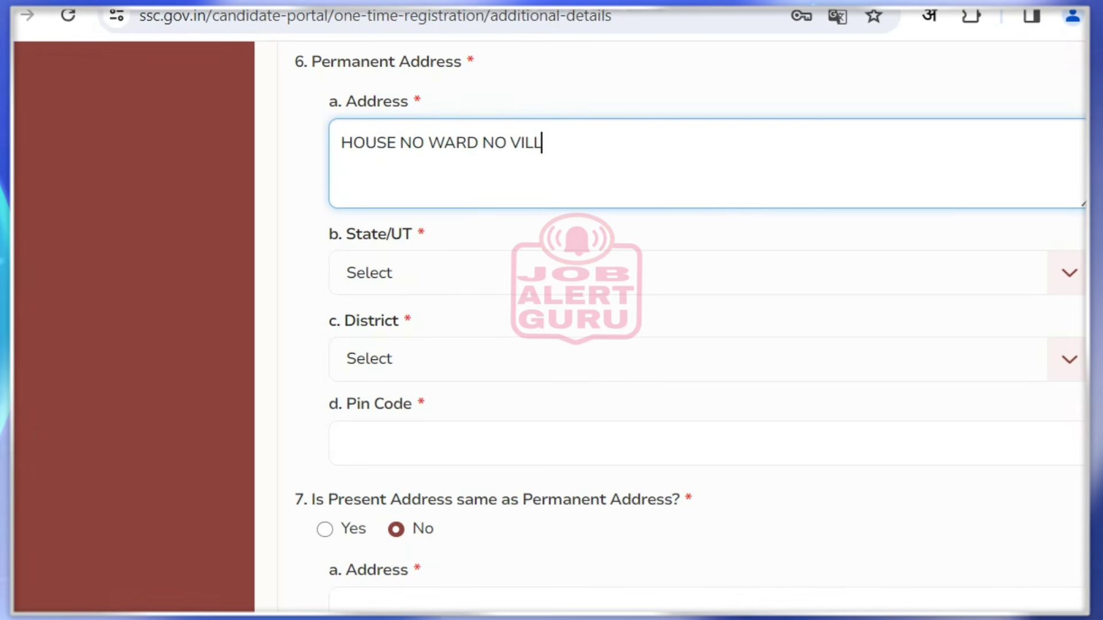
text(AGE)
text(NAME)
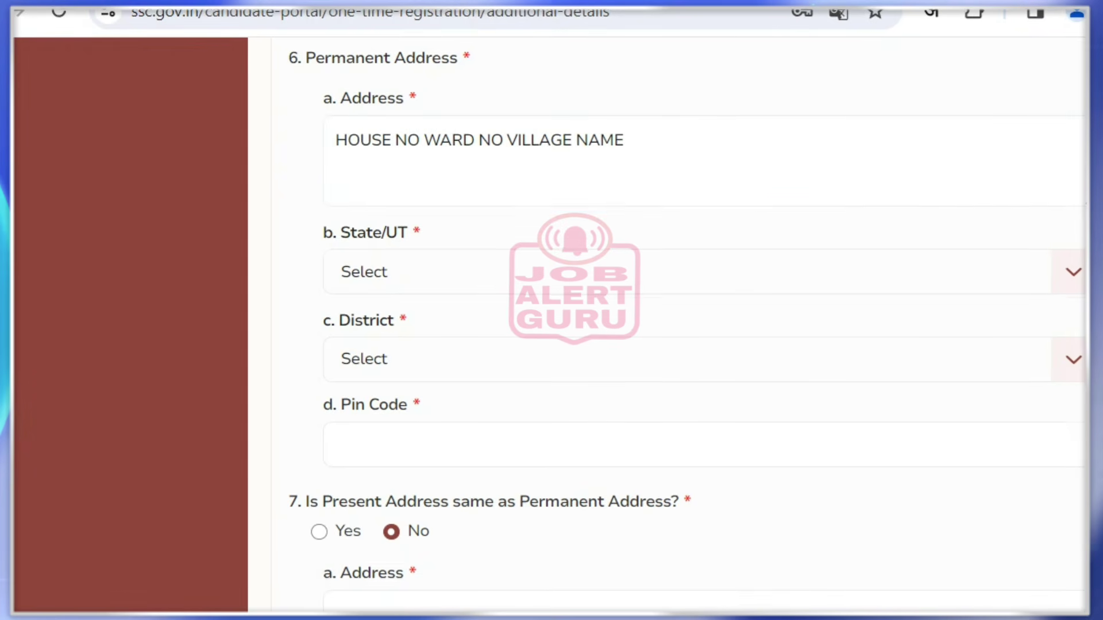
click(689, 273)
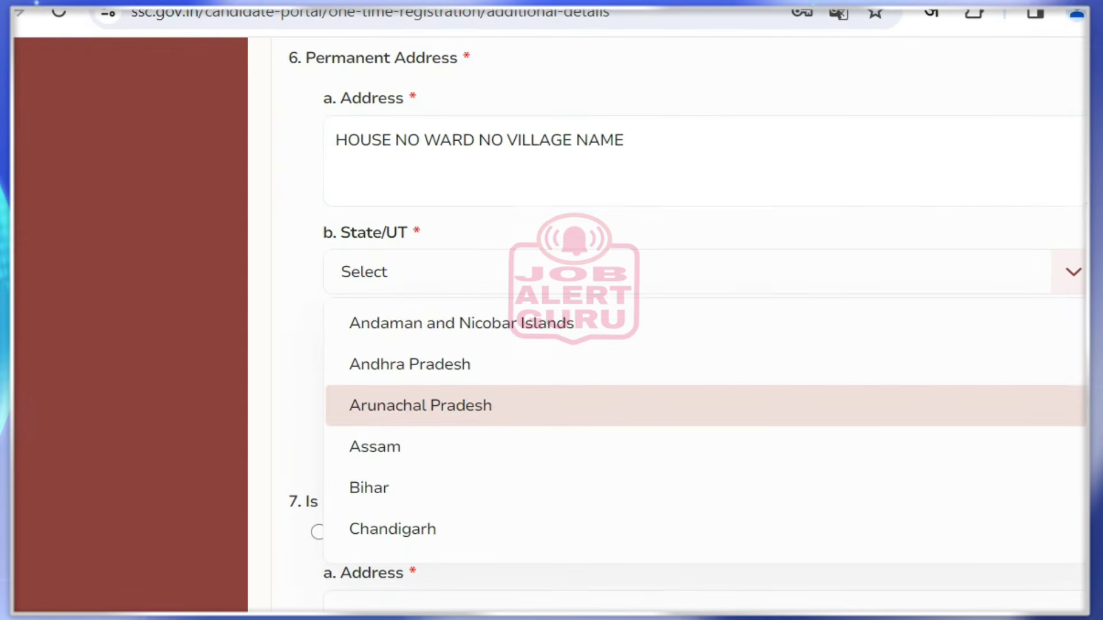
scroll(552, 396, down, 2)
scroll(690, 339, down, 15)
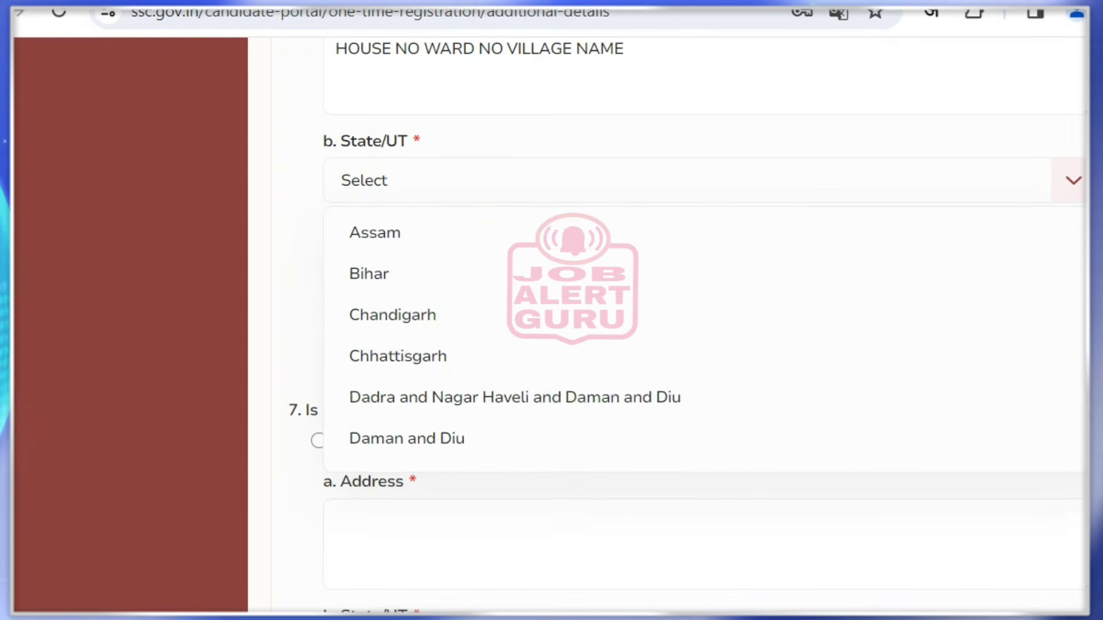
scroll(690, 344, down, 2)
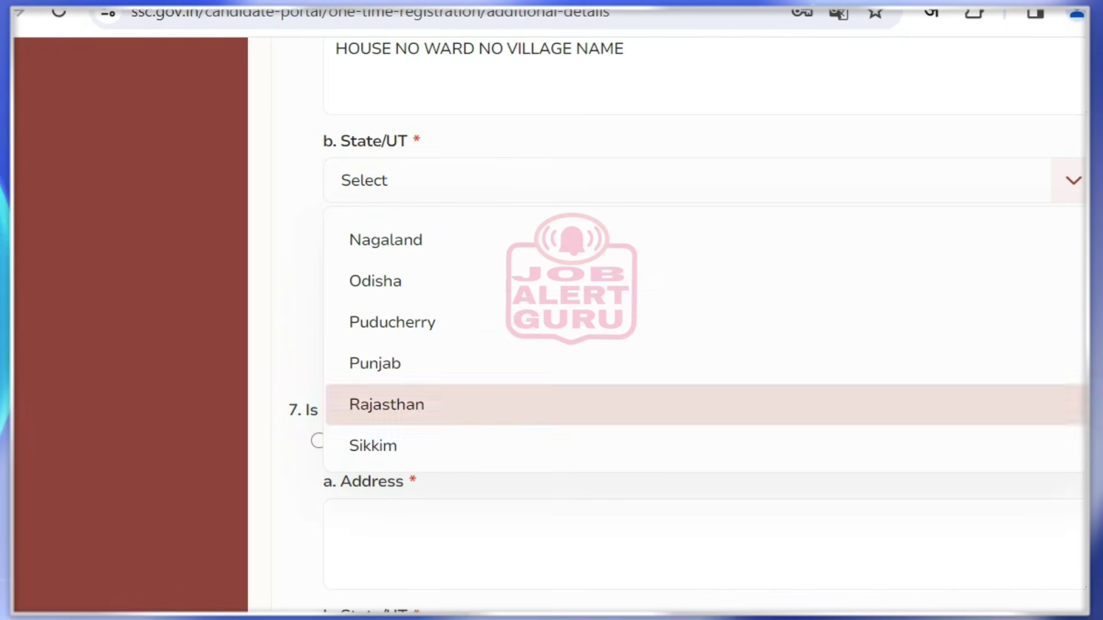
click(689, 402)
Set the permanent address district to Churu and pin code 333333
click(689, 267)
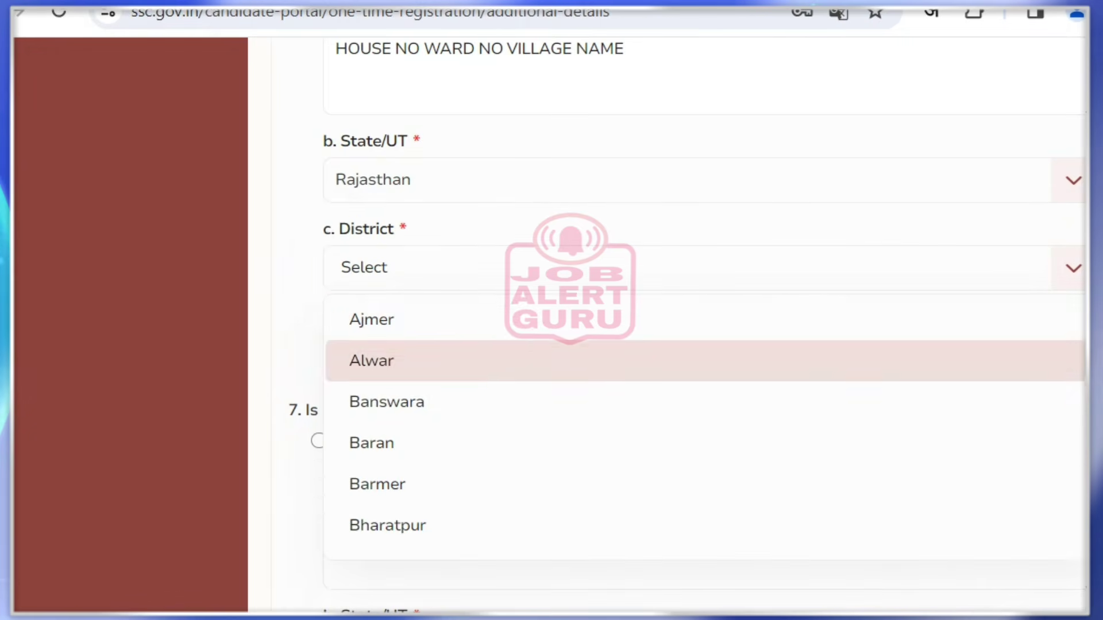
scroll(690, 402, down, 3)
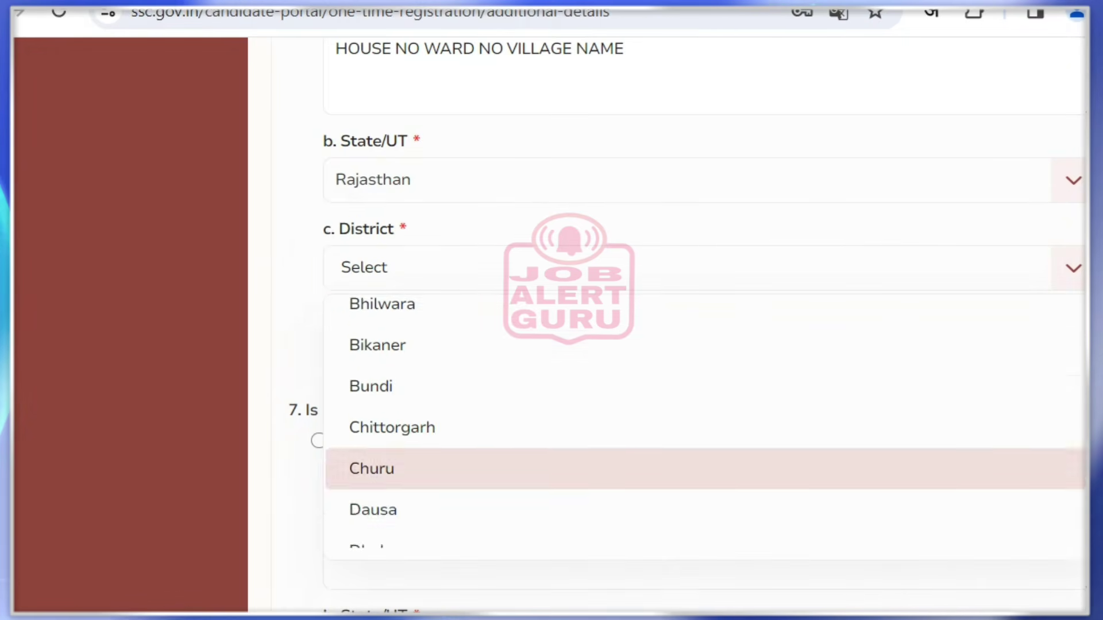
click(689, 468)
click(689, 353)
text(333333)
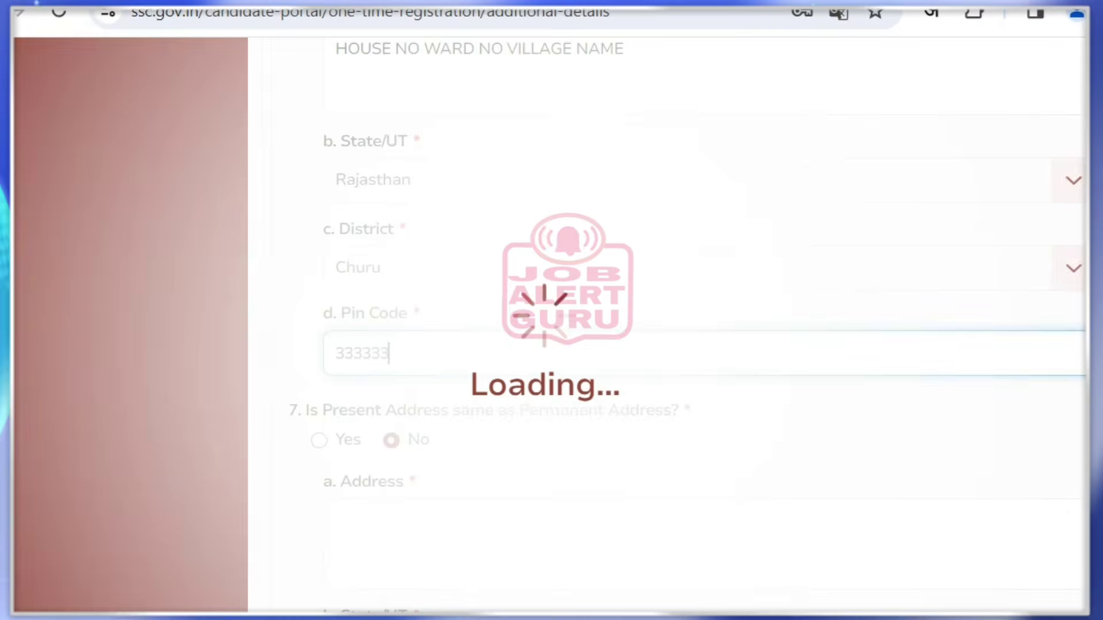
Answer Yes to 'Is Present Address same as Permanent Address?'
drag(297, 410, 690, 410)
click(696, 412)
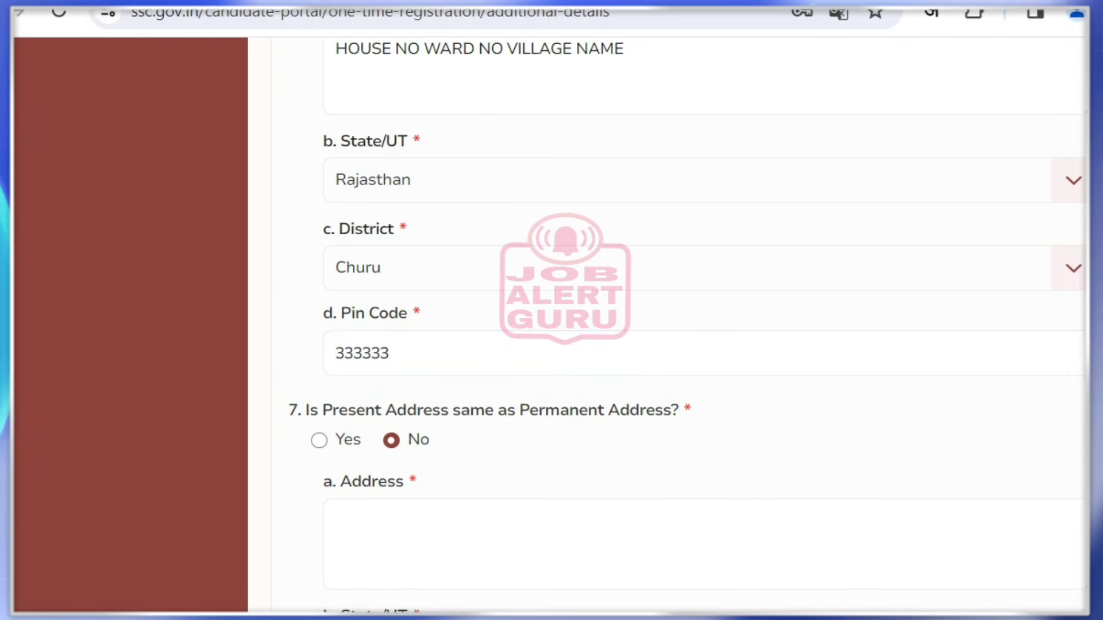
click(320, 441)
click(391, 440)
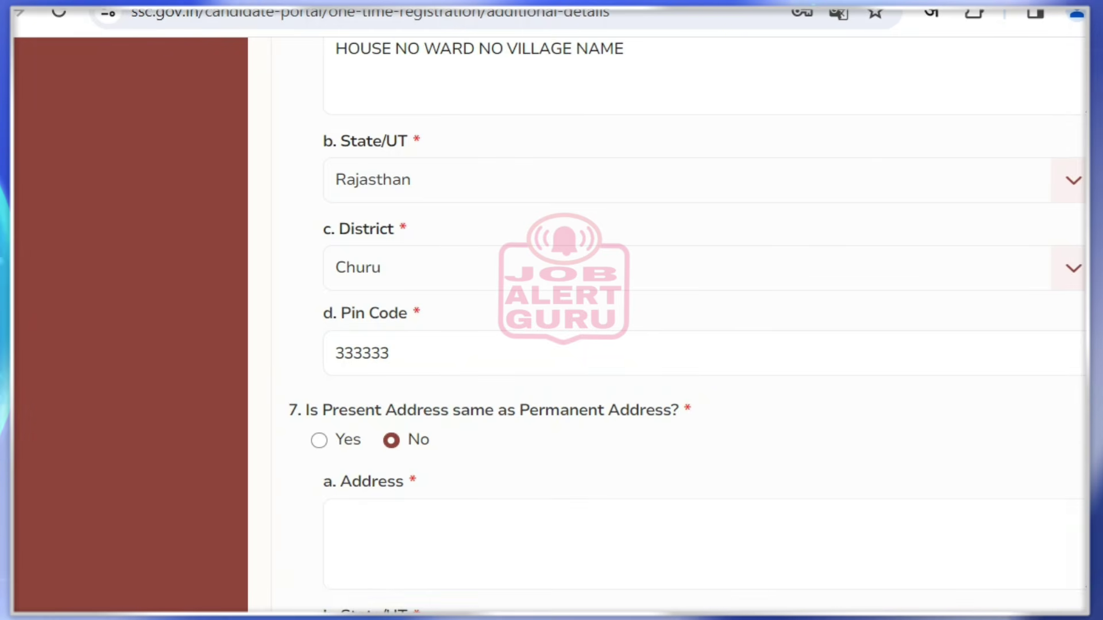
click(320, 441)
Save the additional details with Save & Next and review the success message
scroll(552, 310, down, 10)
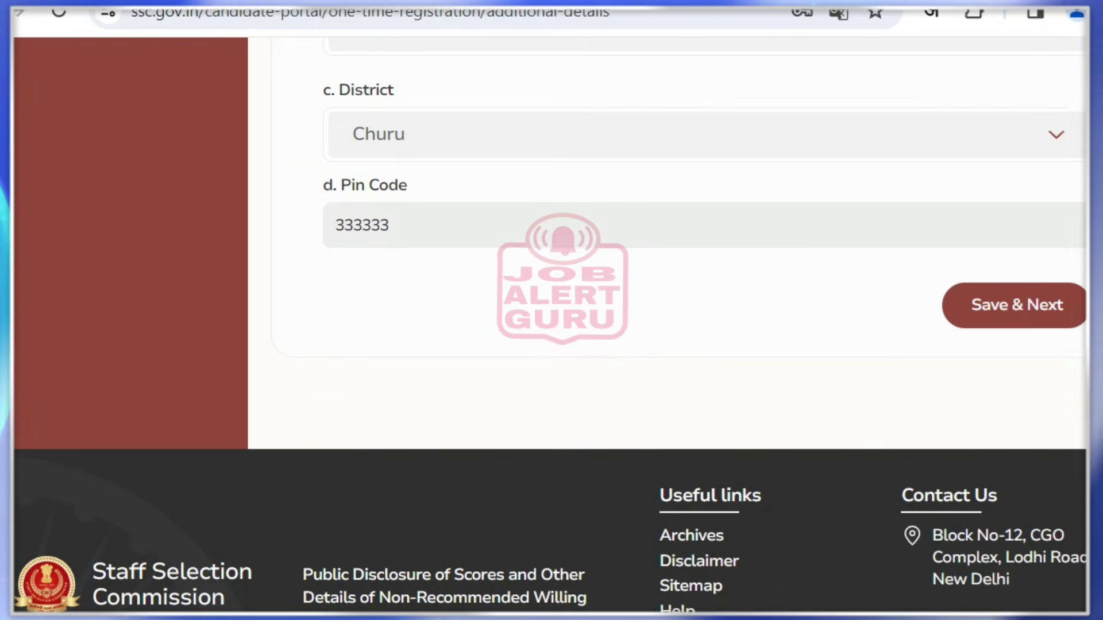
scroll(552, 310, up, 3)
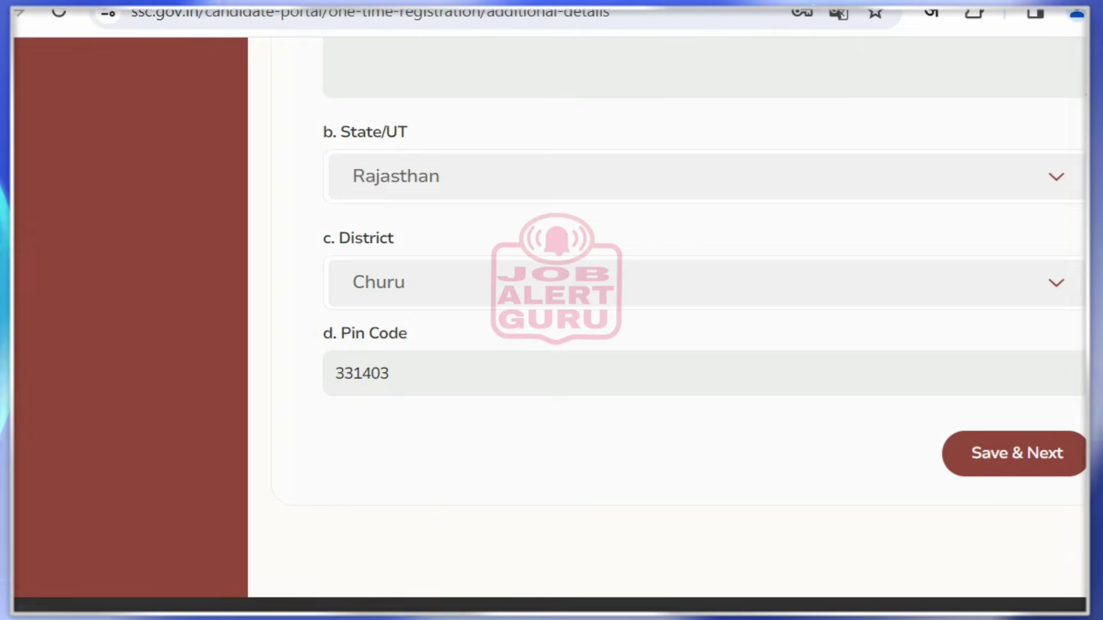
click(1016, 453)
drag(494, 394, 684, 426)
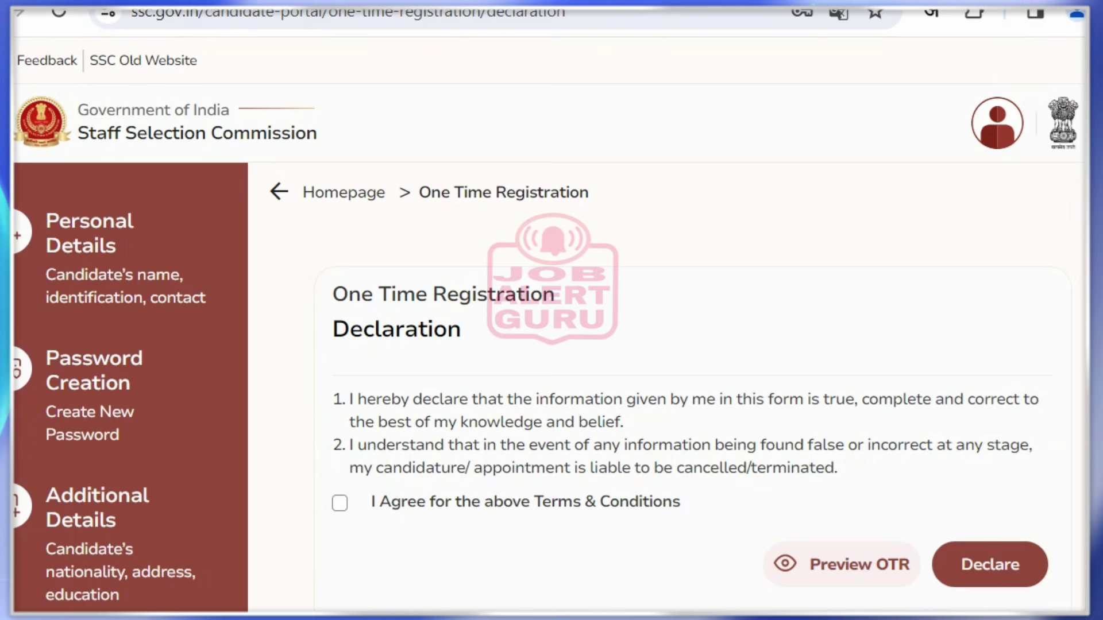
Tick 'I Agree for the above Terms & Conditions' on the Declaration page
drag(333, 294, 461, 330)
click(477, 339)
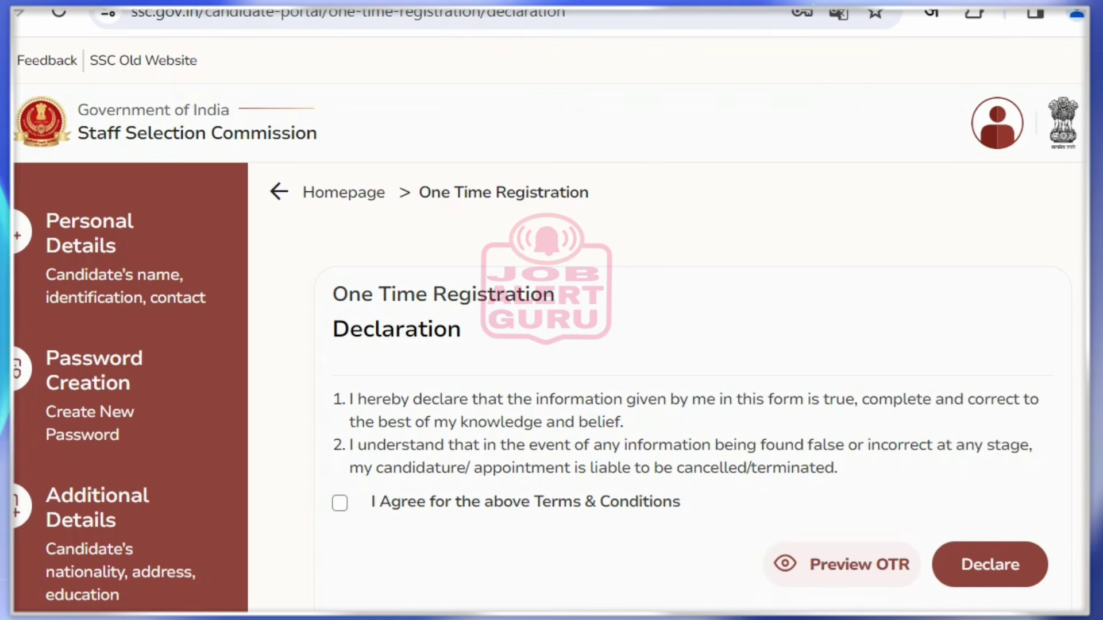
click(340, 504)
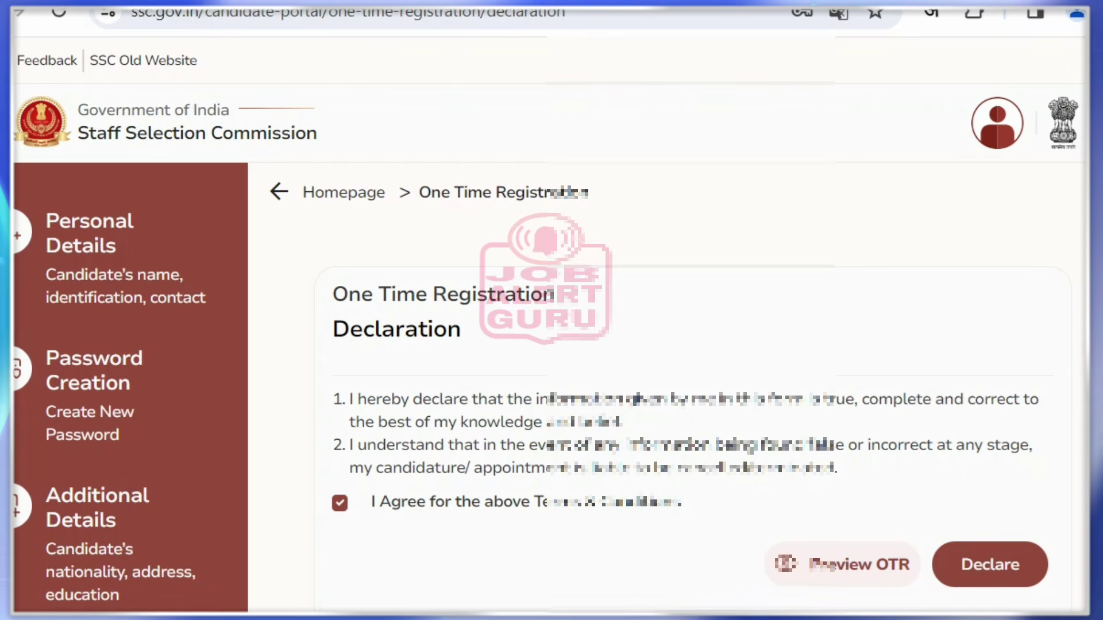
click(843, 564)
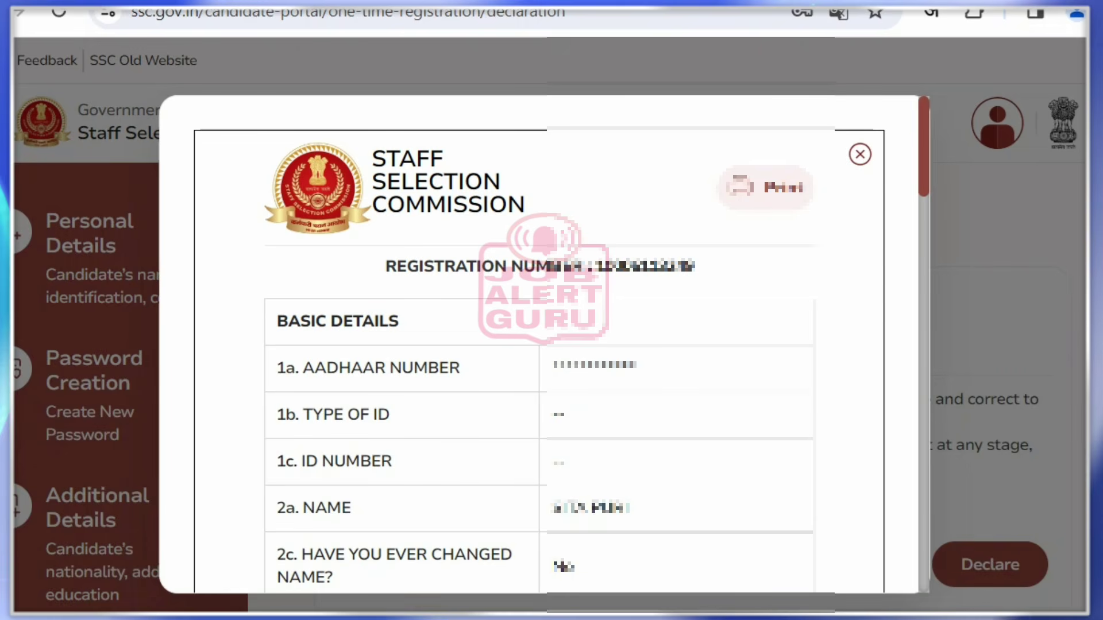
scroll(999, 345, down, 1)
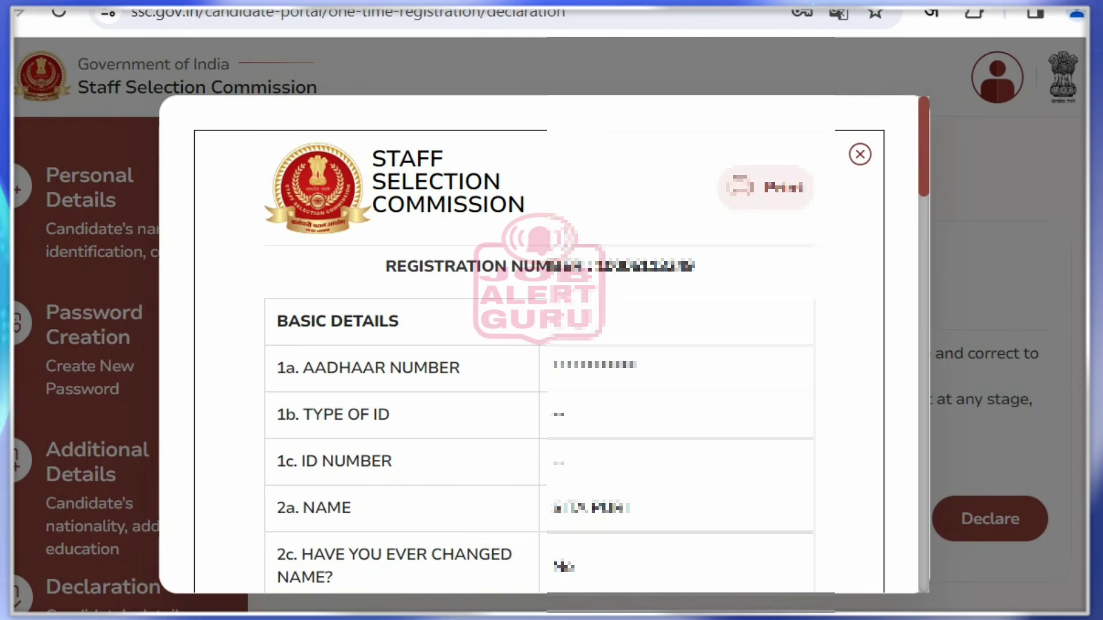
scroll(539, 345, down, 12)
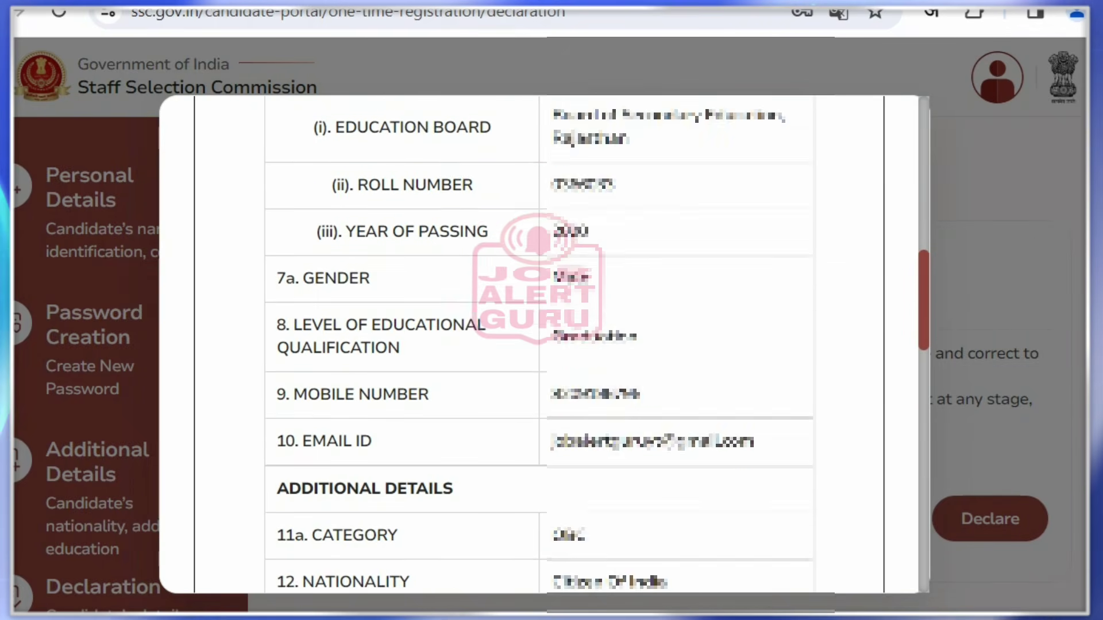
scroll(539, 345, down, 15)
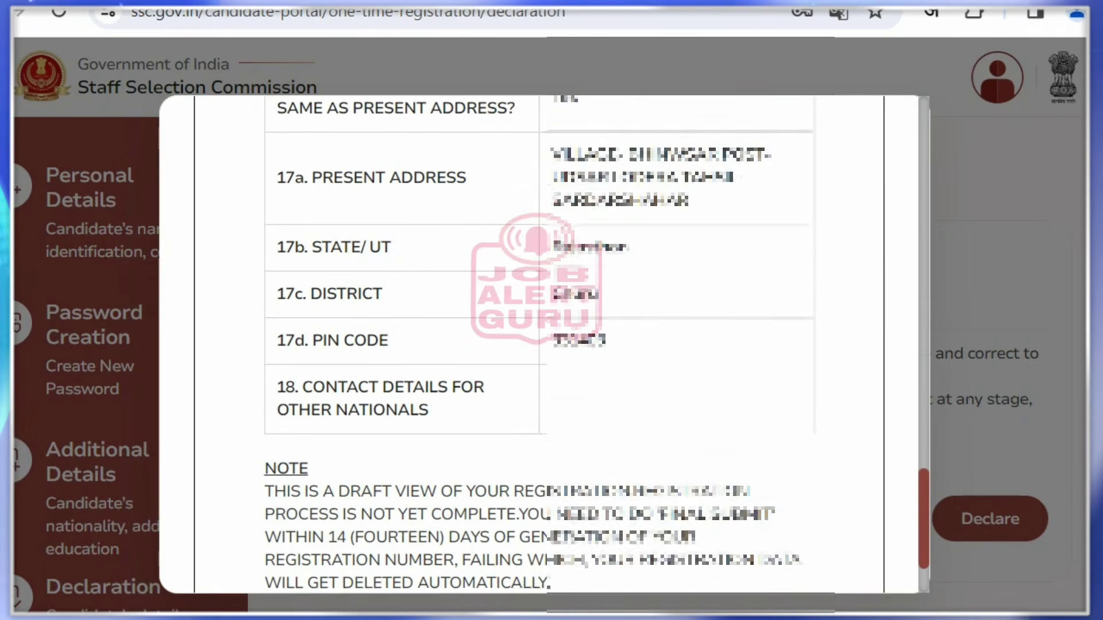
scroll(539, 345, up, 15)
scroll(538, 345, down, 20)
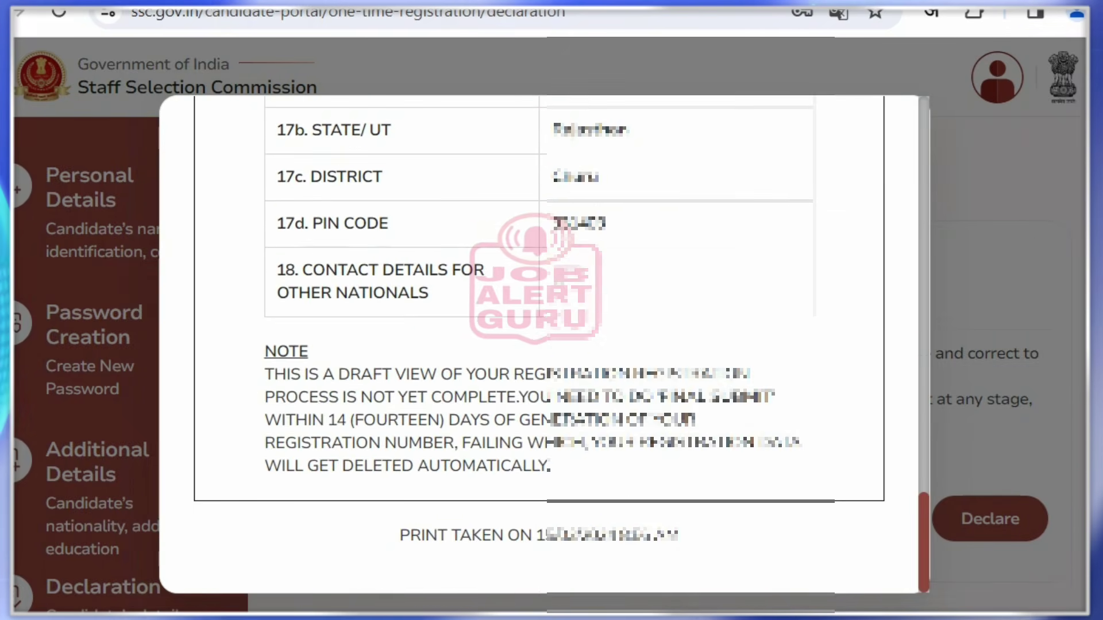
scroll(539, 345, up, 20)
key(Escape)
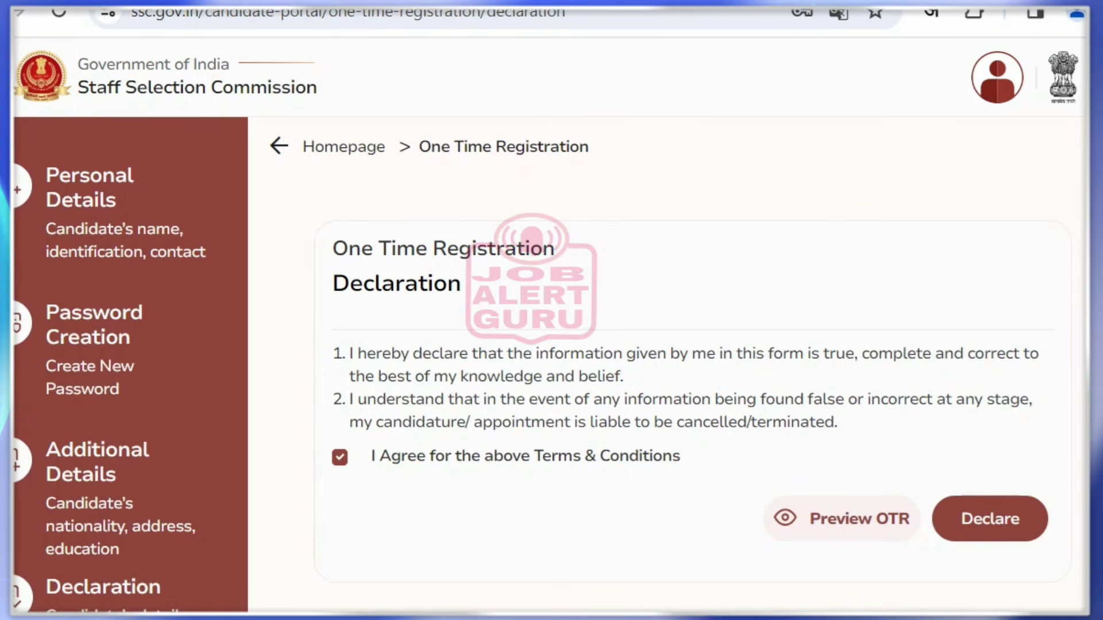
Declare the registration and acknowledge the success message with Okay
click(989, 519)
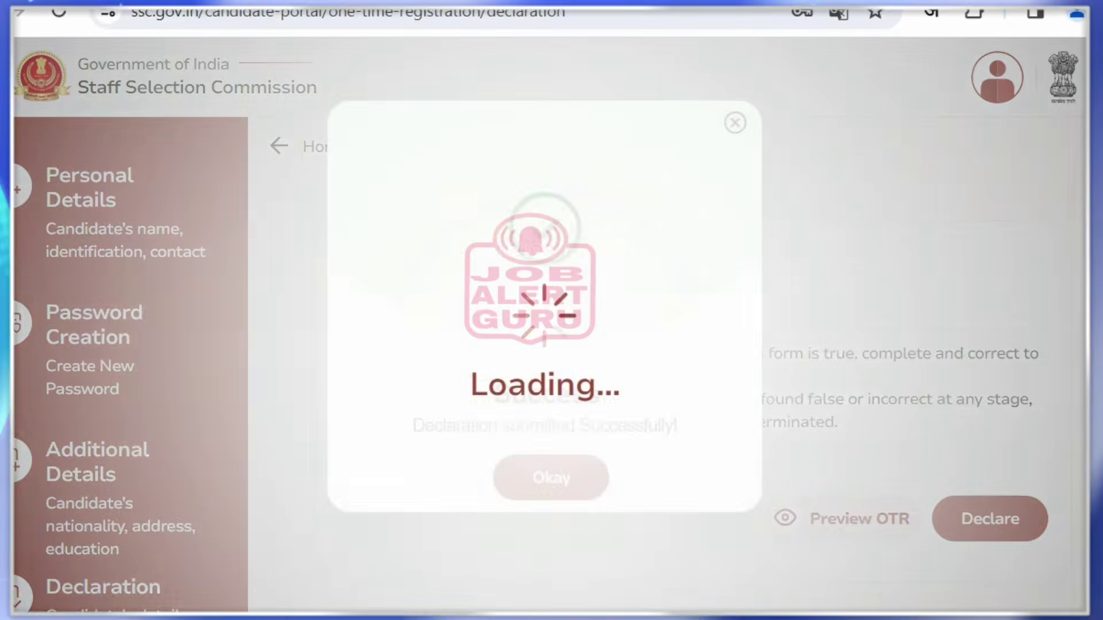
drag(494, 393, 677, 426)
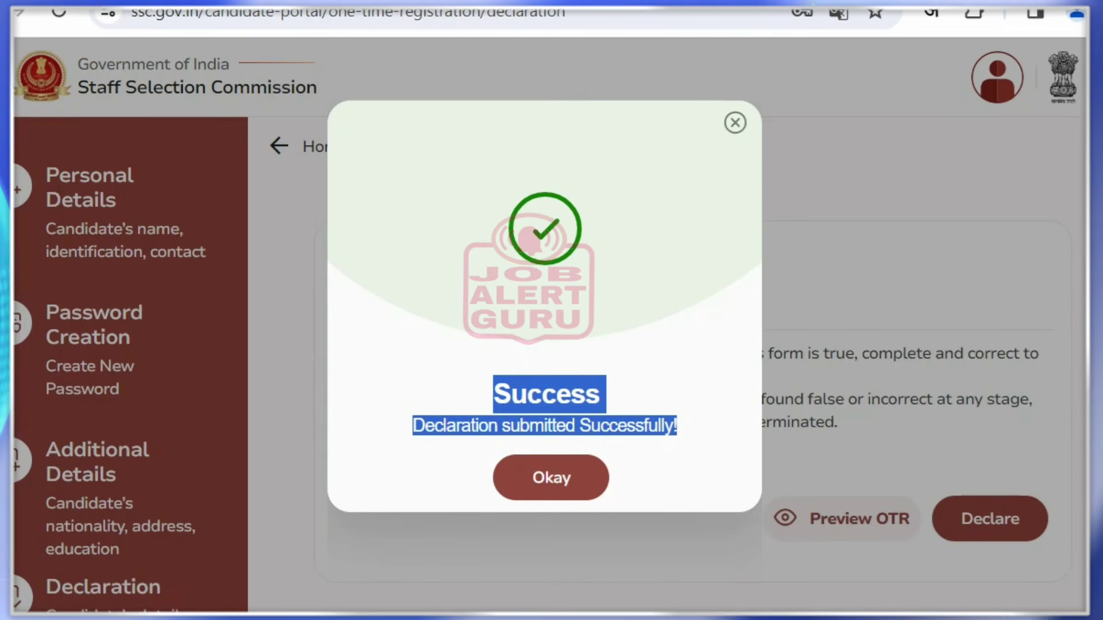
click(551, 478)
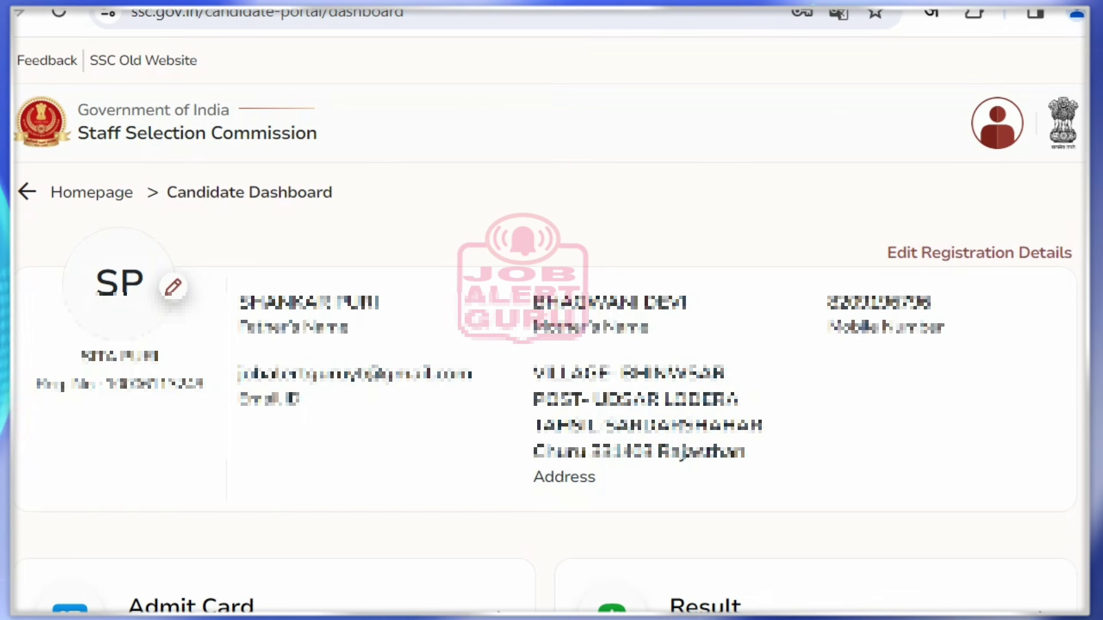
Start uploading a profile photo via the avatar's pencil icon
click(173, 287)
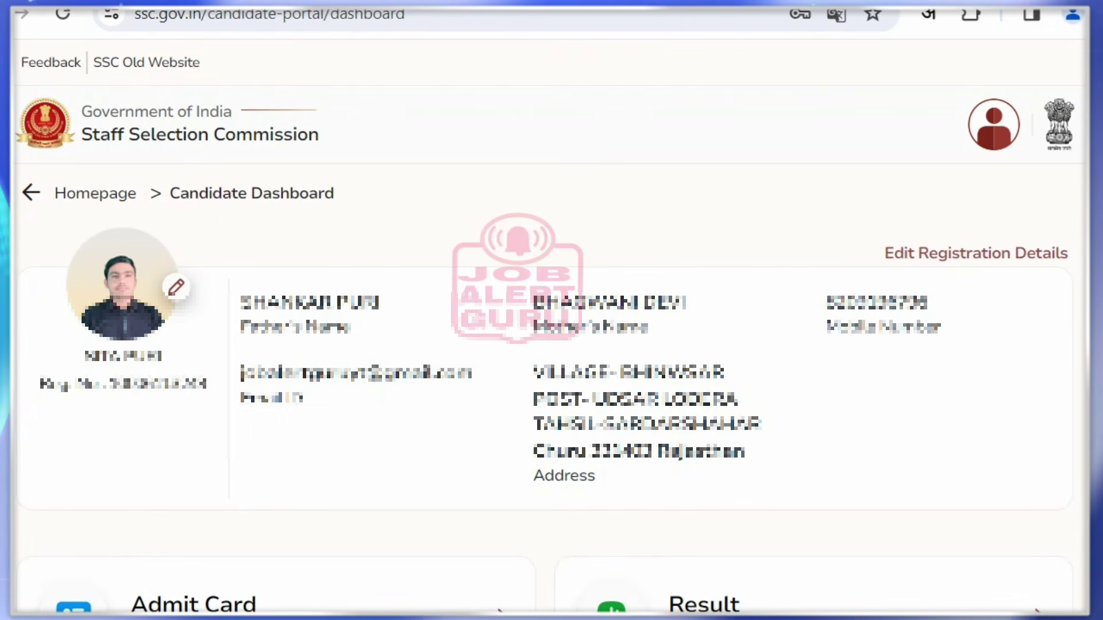
scroll(551, 344, down, 8)
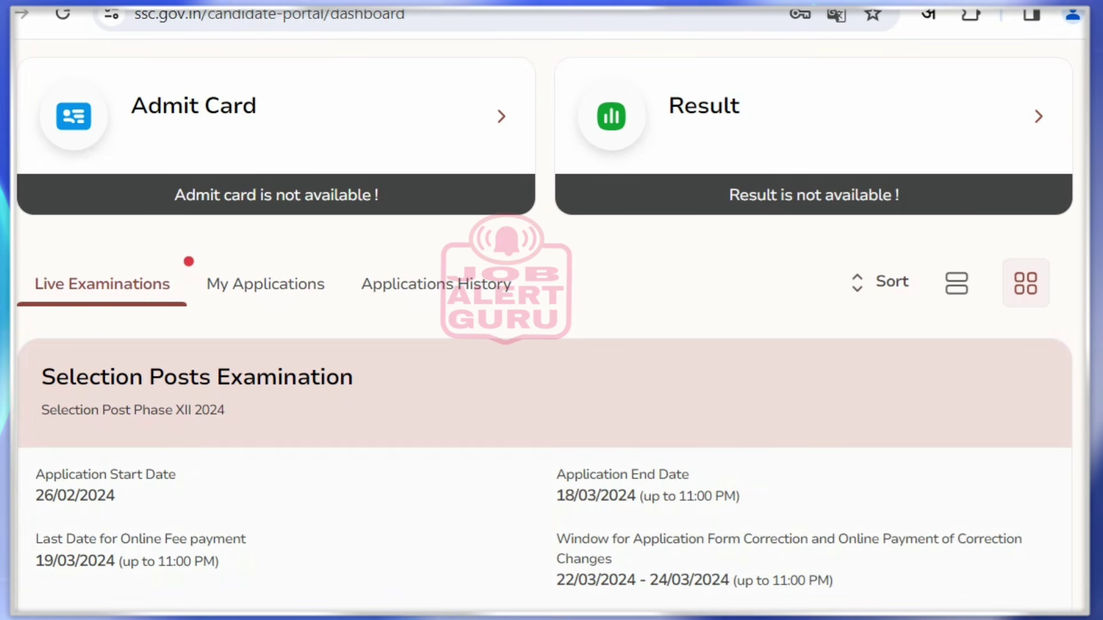
scroll(544, 322, down, 8)
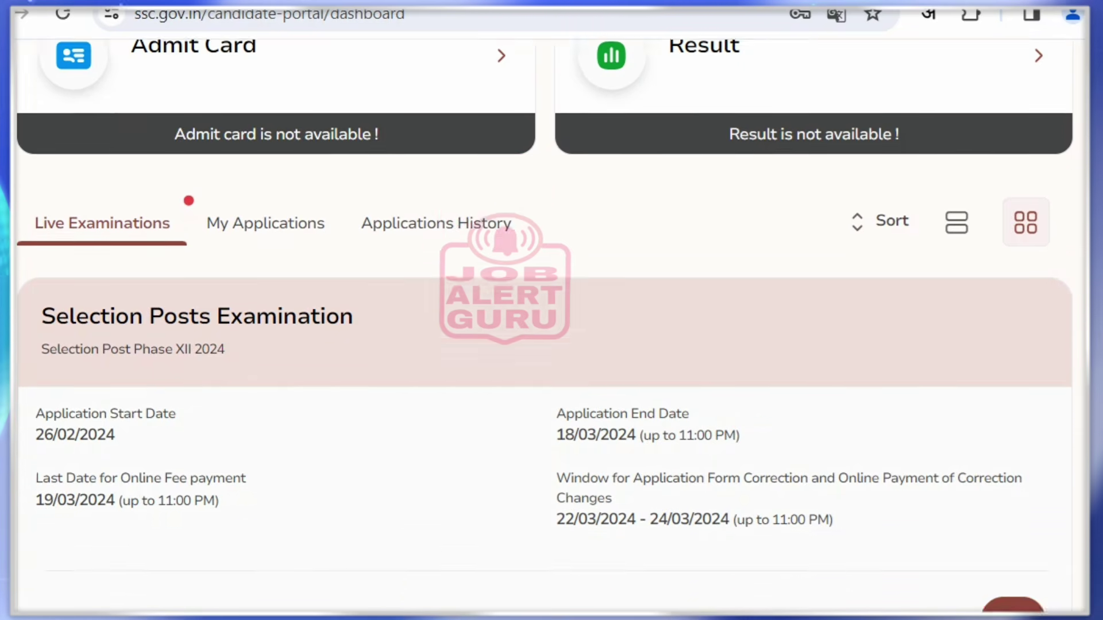
scroll(544, 322, down, 1)
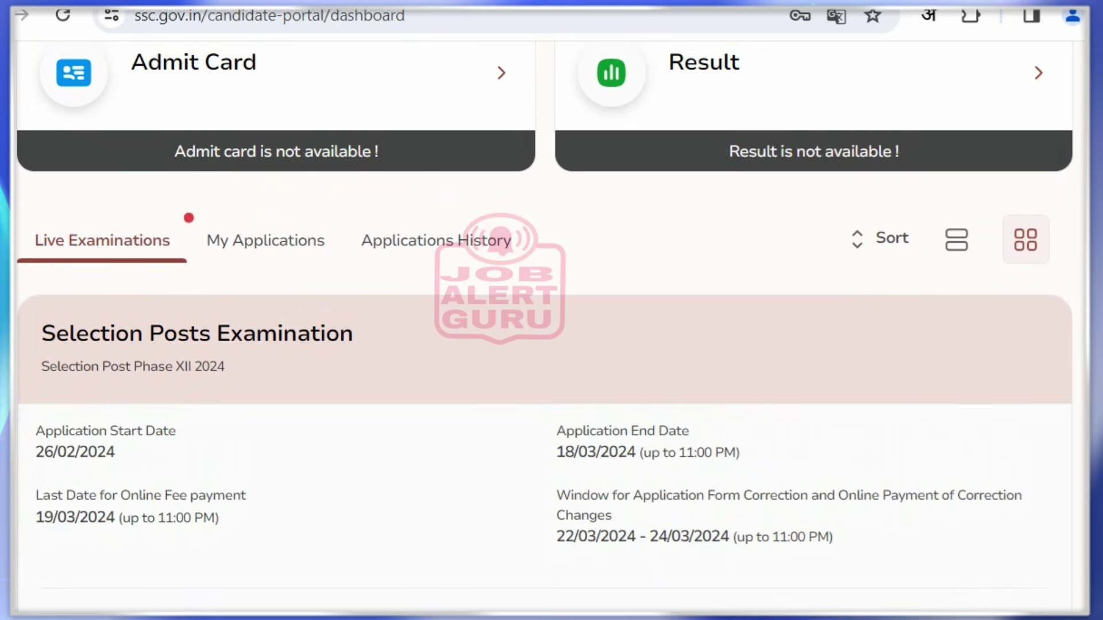
Check My Applications and Applications History, then return to the Live Examinations Selection Posts listing
click(265, 240)
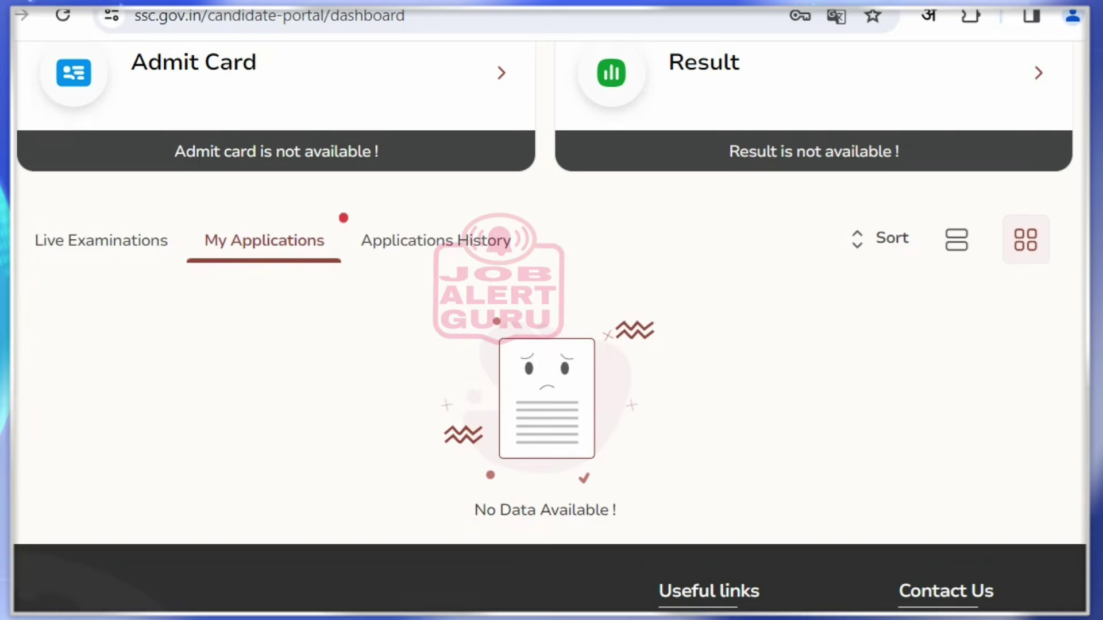
click(436, 241)
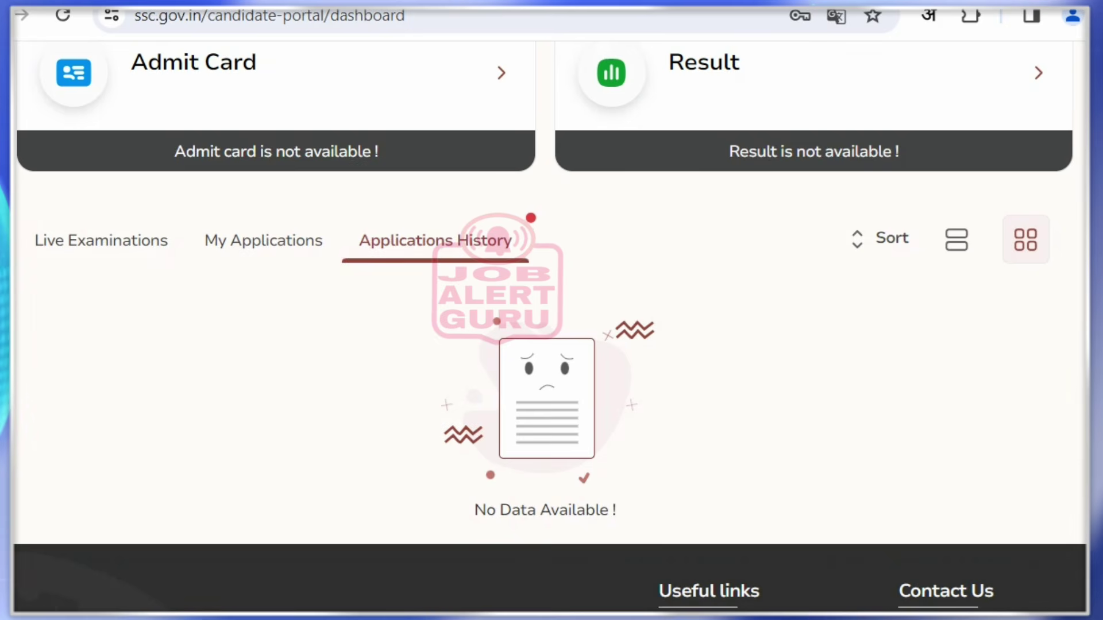
click(101, 241)
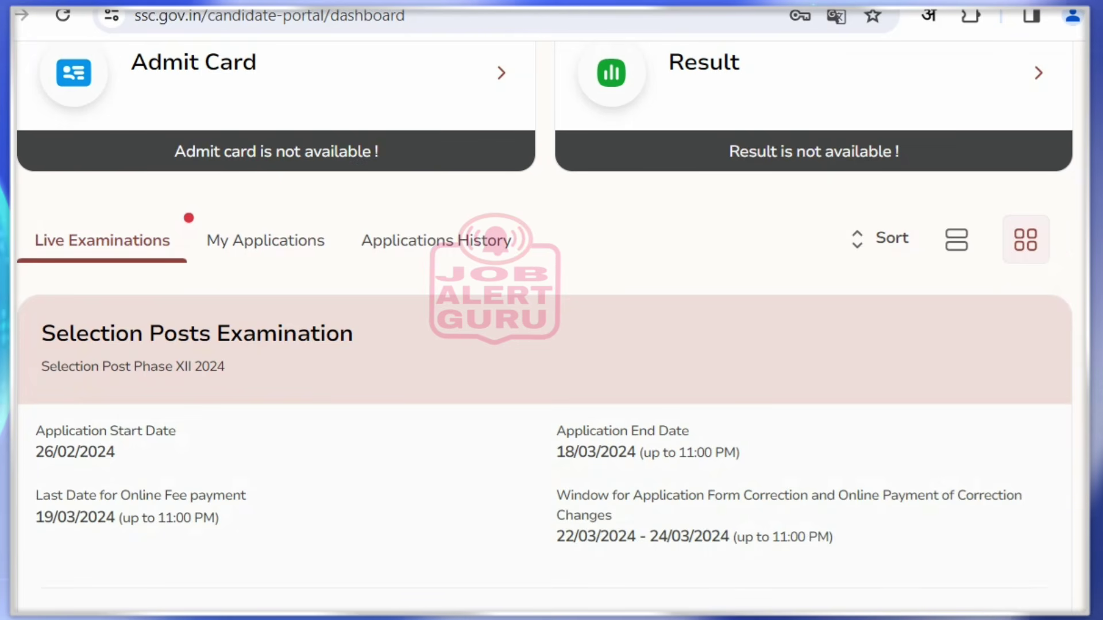
scroll(545, 345, down, 4)
drag(41, 106, 225, 139)
click(225, 139)
Apply for the Selection Posts Examination 2024 and open its pre-filled Personal Details form
click(1012, 409)
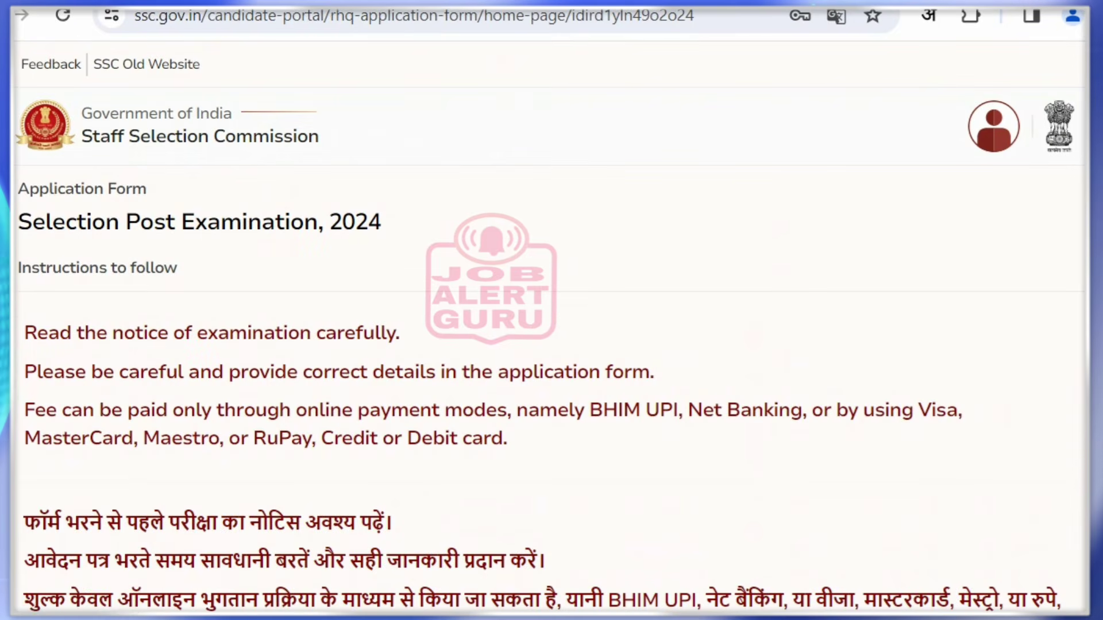
drag(304, 524, 393, 524)
click(393, 524)
scroll(393, 524, down, 2)
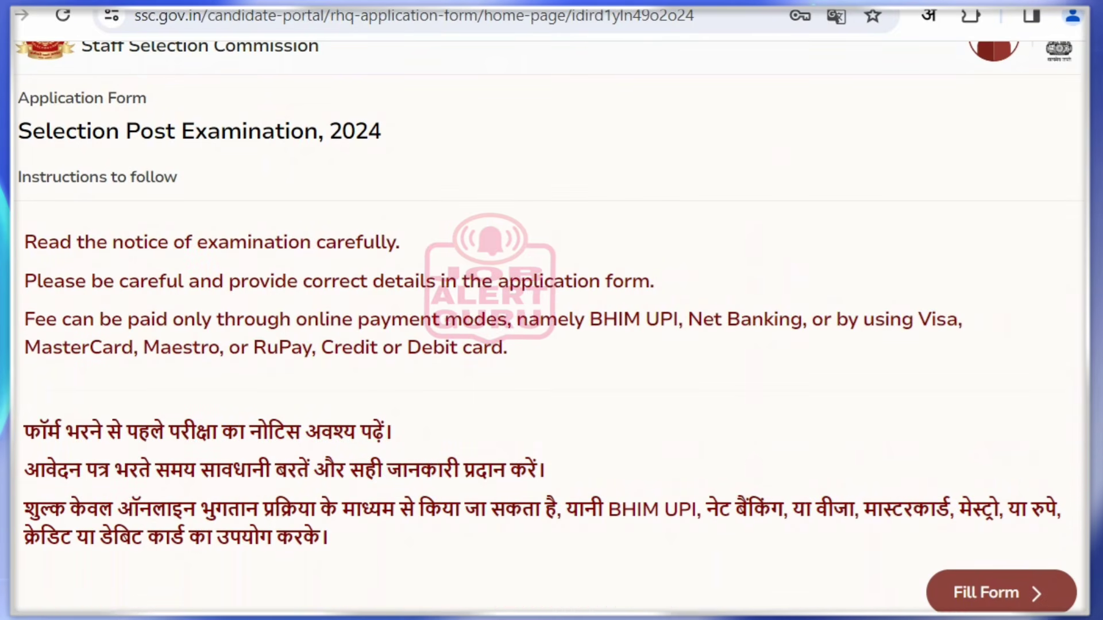
click(1001, 592)
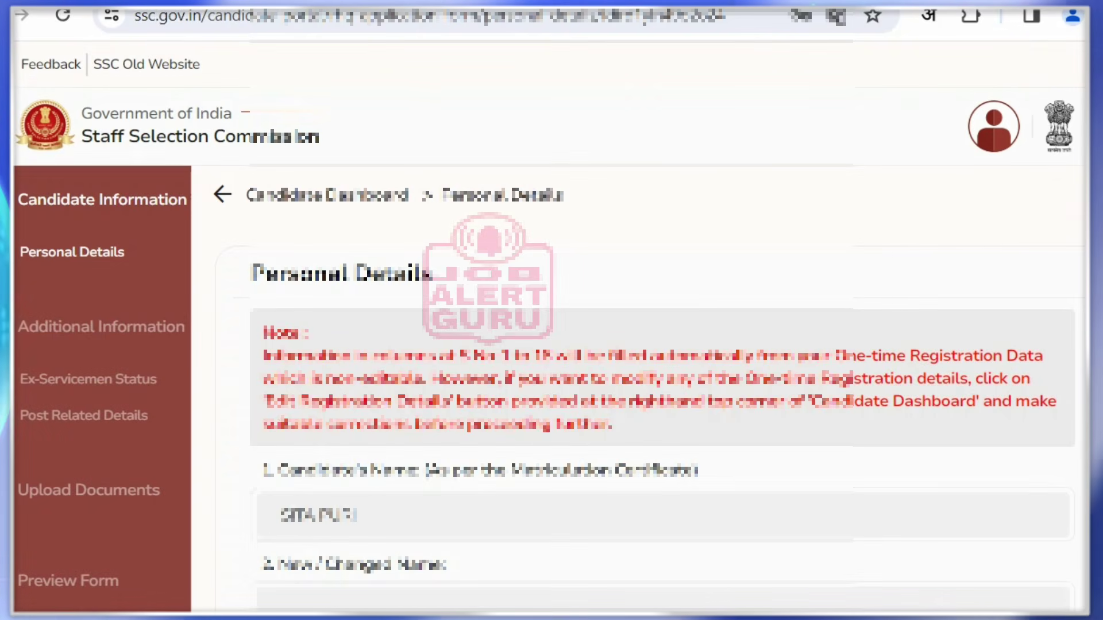
scroll(661, 345, down, 5)
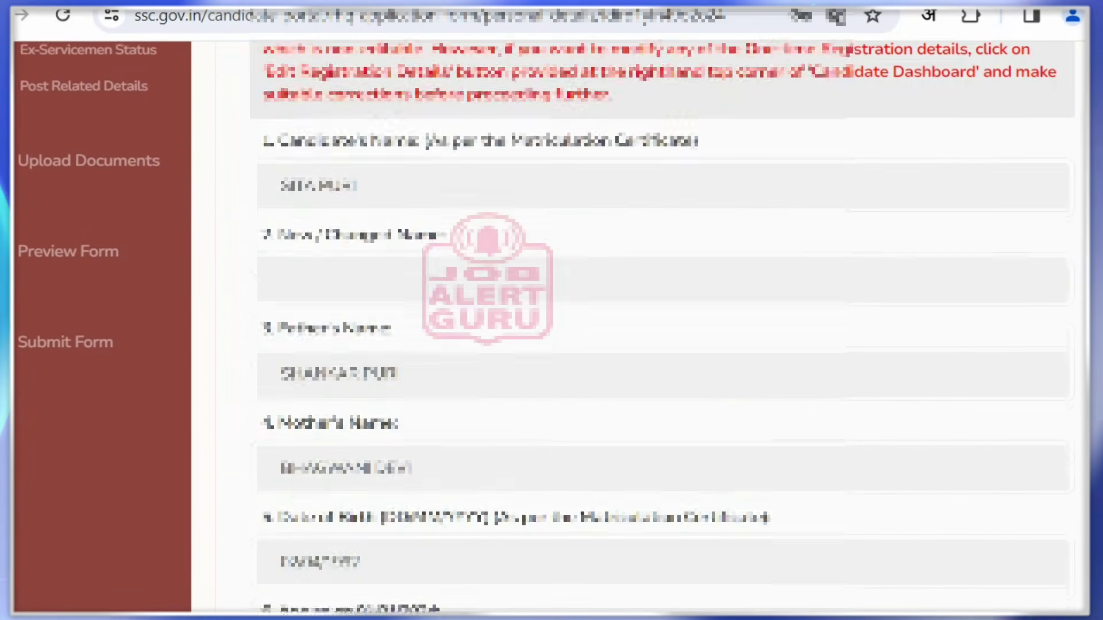
scroll(661, 345, down, 5)
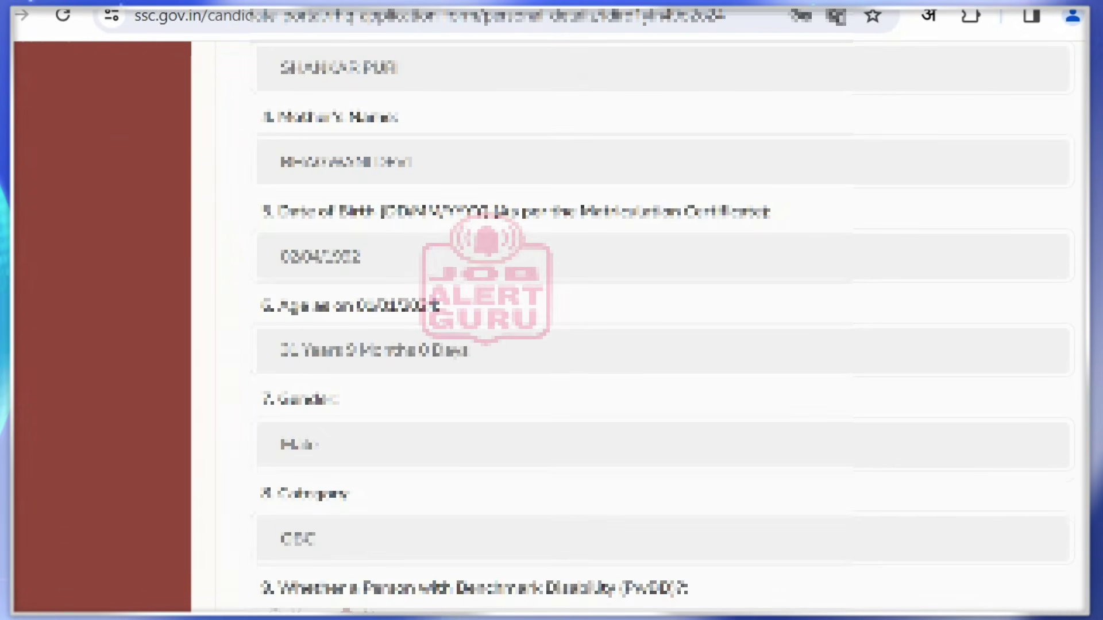